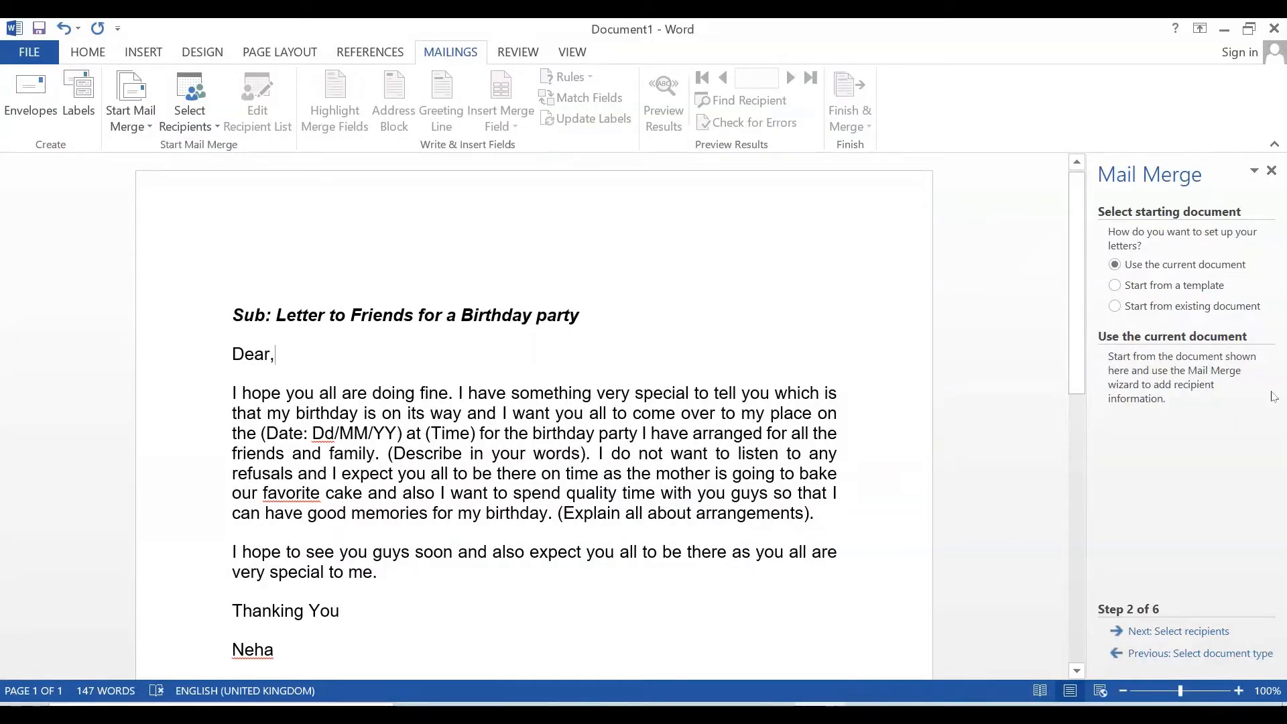
# - Close the Mail Merge task pane so only the birthday letter shows
pyautogui.click(1271, 170)
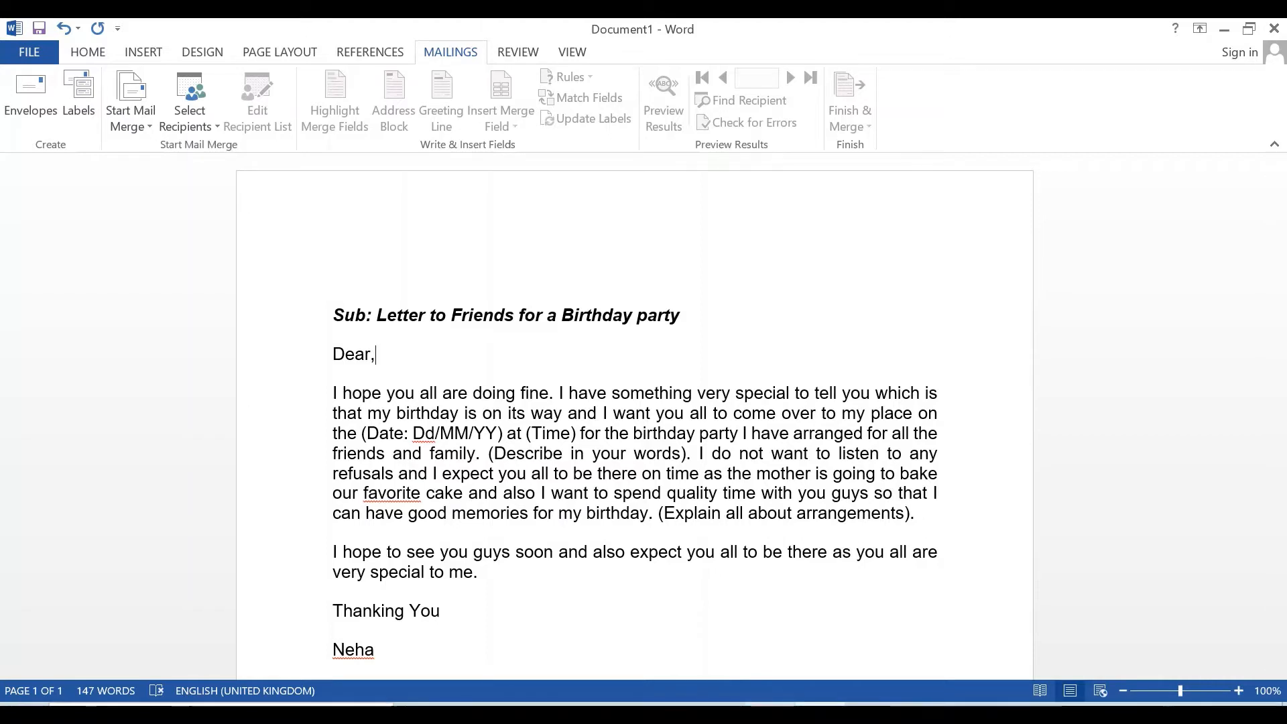
pyautogui.moveTo(770, 710)
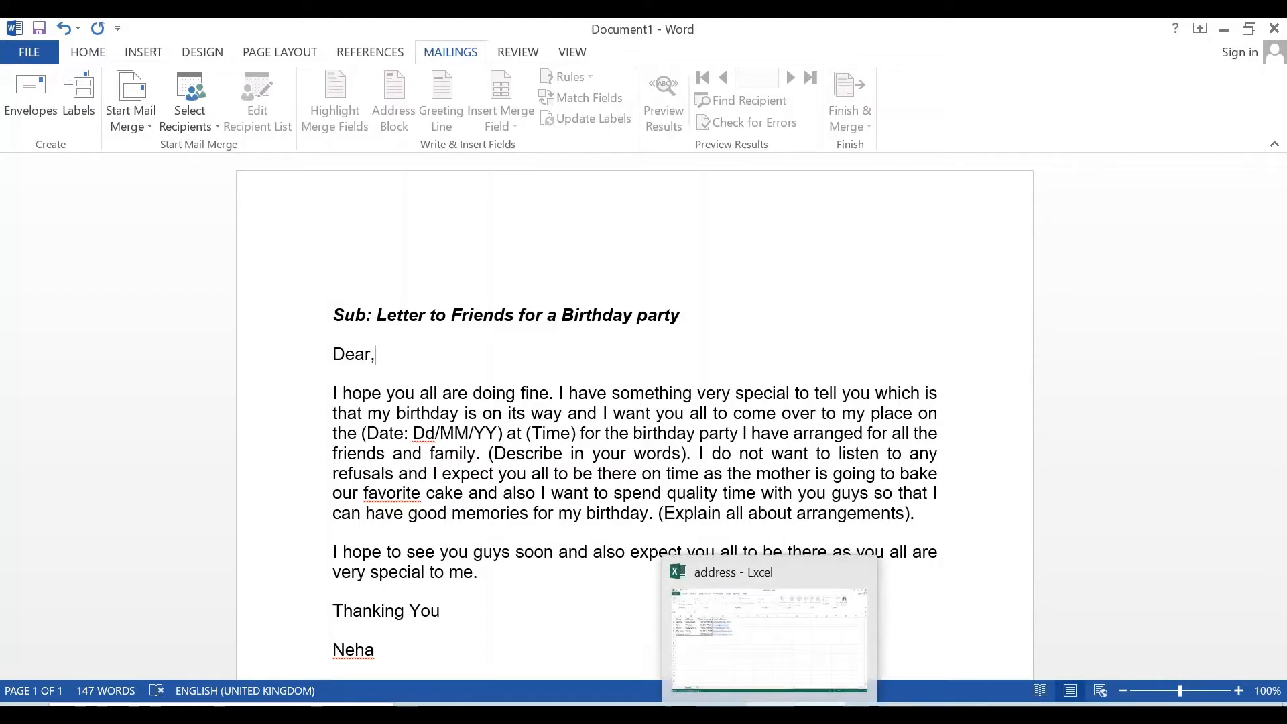
pyautogui.click(770, 711)
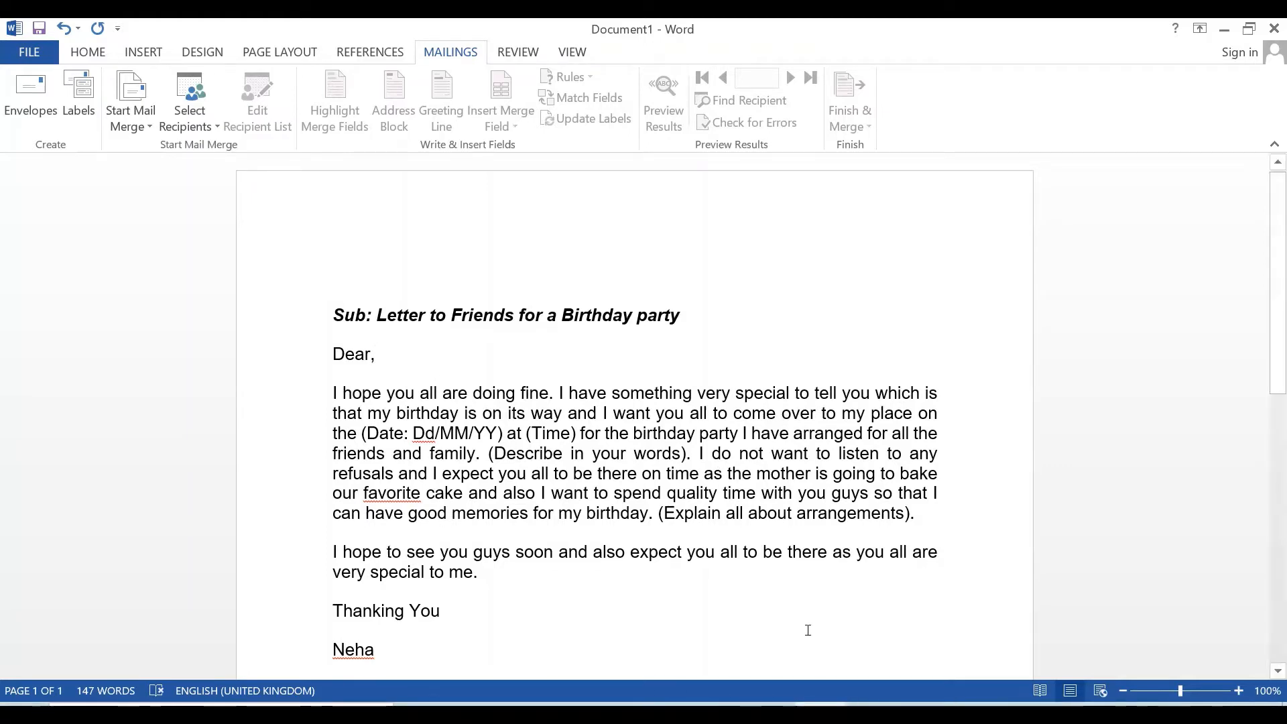
pyautogui.hotkey('alt', 'Tab')
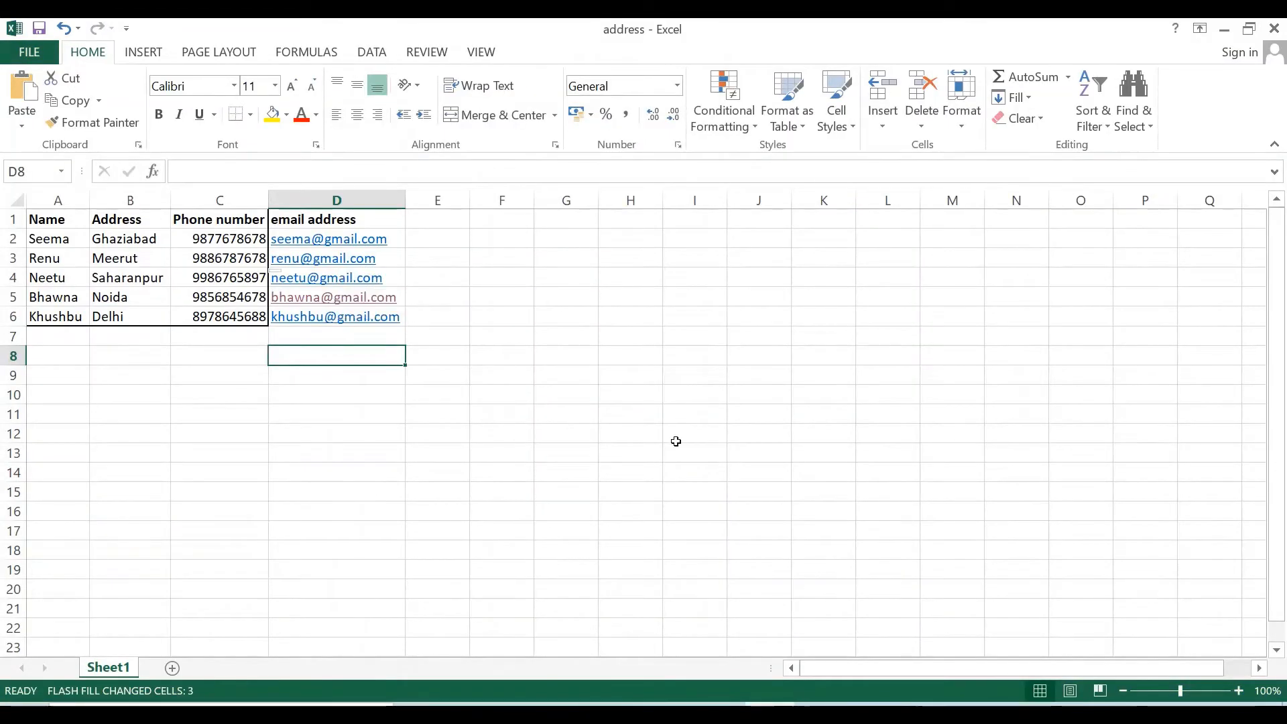
pyautogui.hotkey('alt', 'Tab')
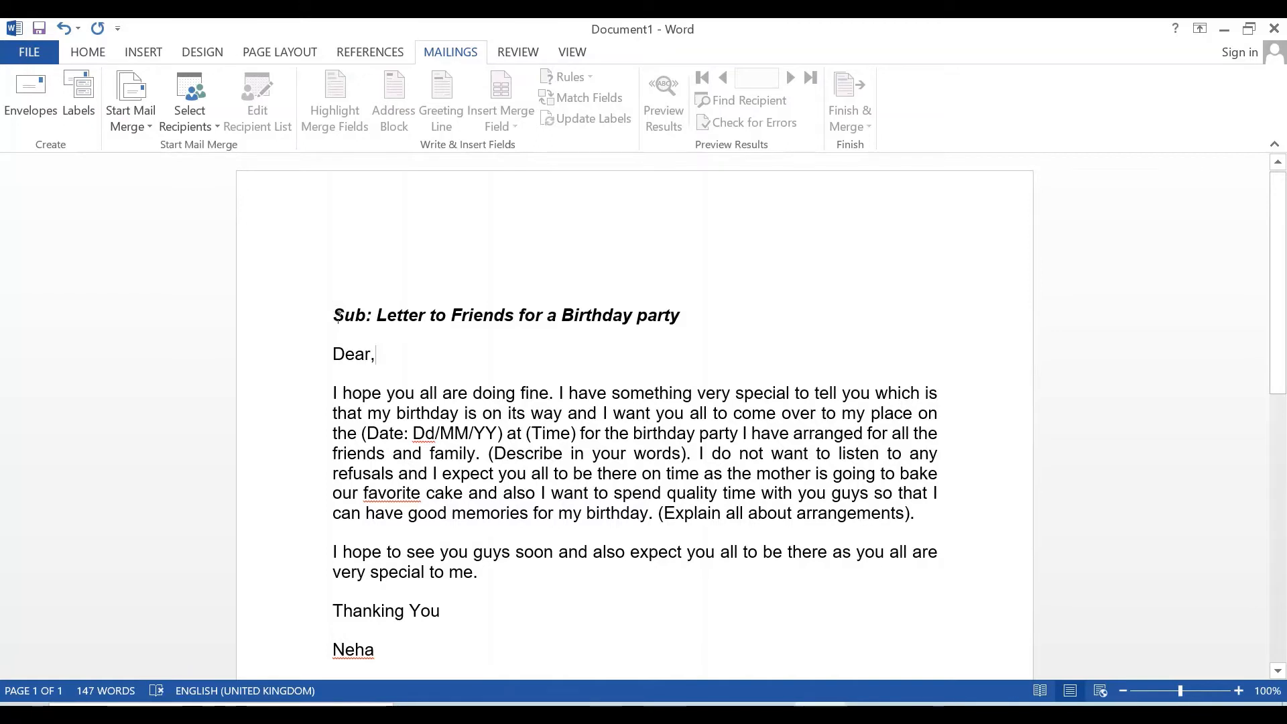
# - Put a space between 'Dear' and its comma for the name, then bring up Excel
pyautogui.moveTo(333, 305); pyautogui.dragTo(519, 620)
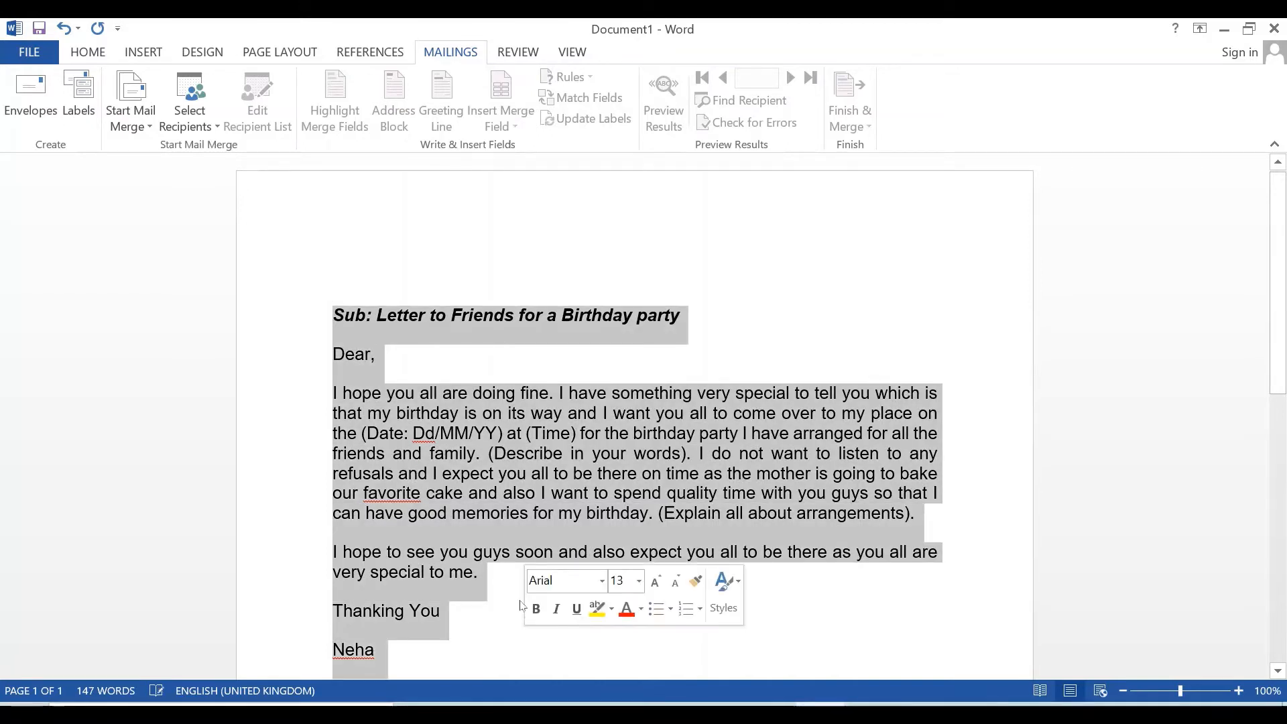
pyautogui.click(475, 358)
pyautogui.click(370, 354)
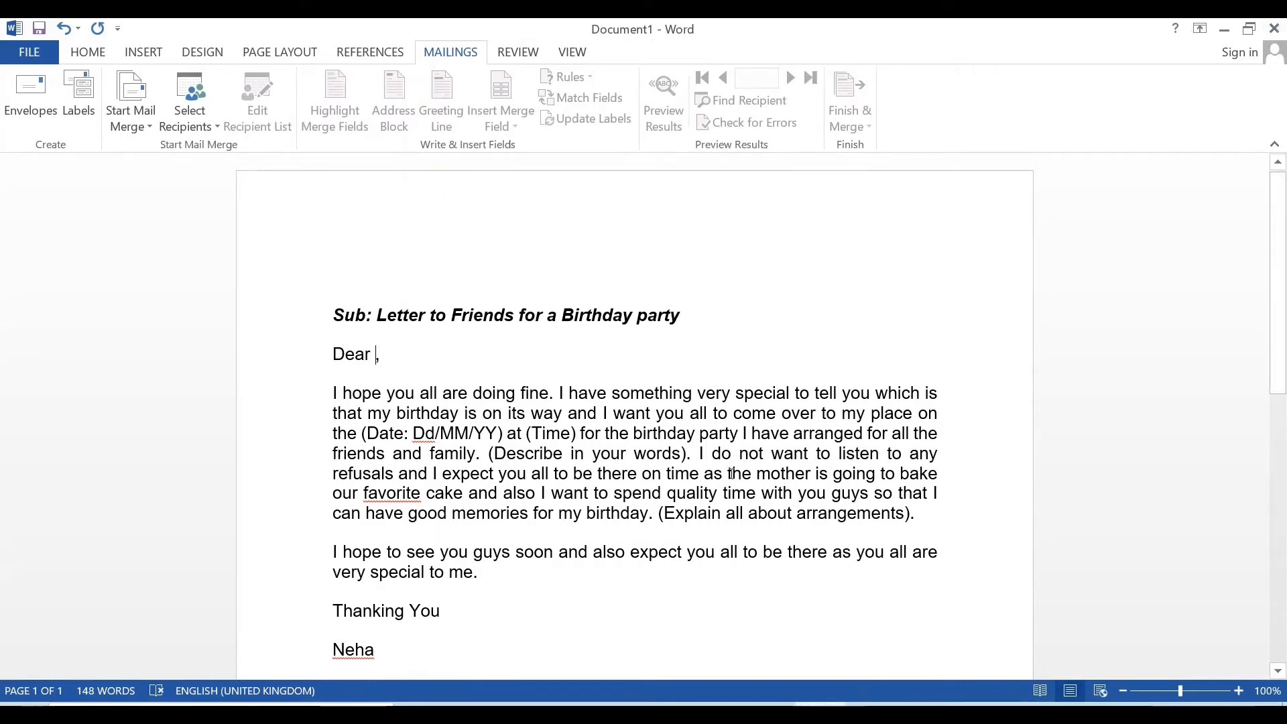
pyautogui.hotkey('alt', 'Tab')
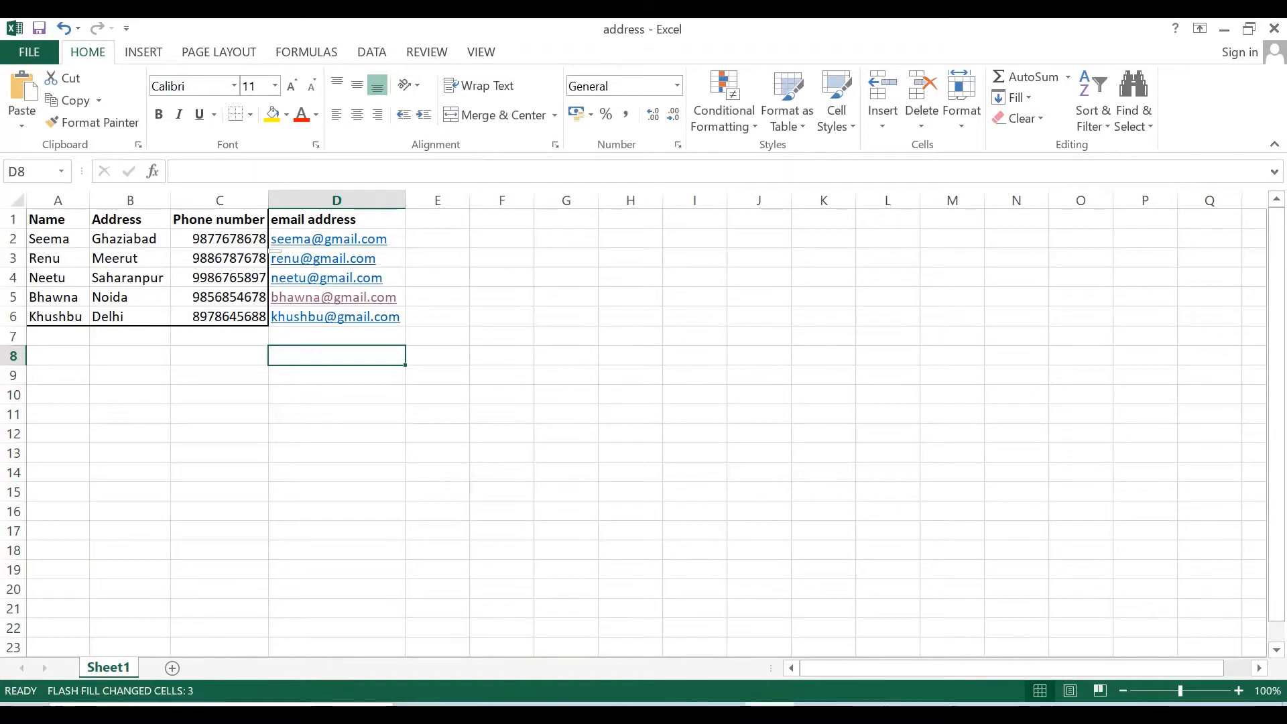
# - Look over Word's Start Mail Merge options, glance at Excel, then return to the letter
pyautogui.hotkey('alt', 'Tab')
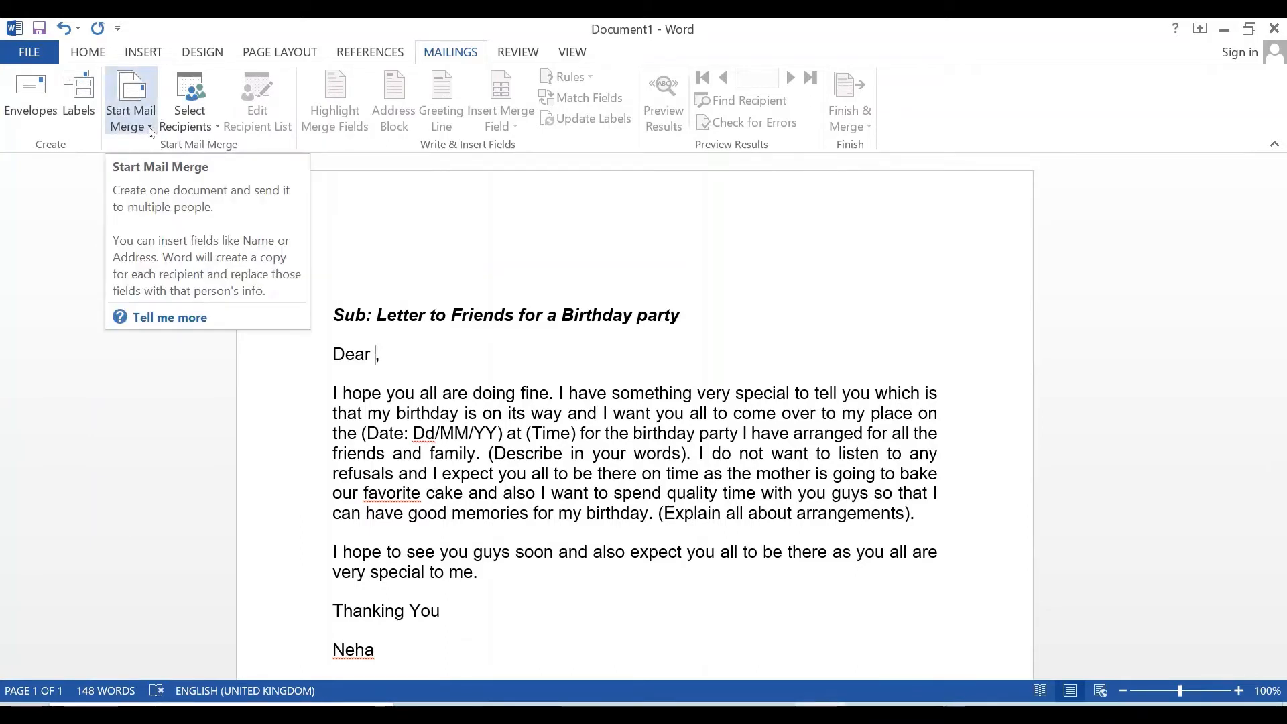
pyautogui.click(150, 131)
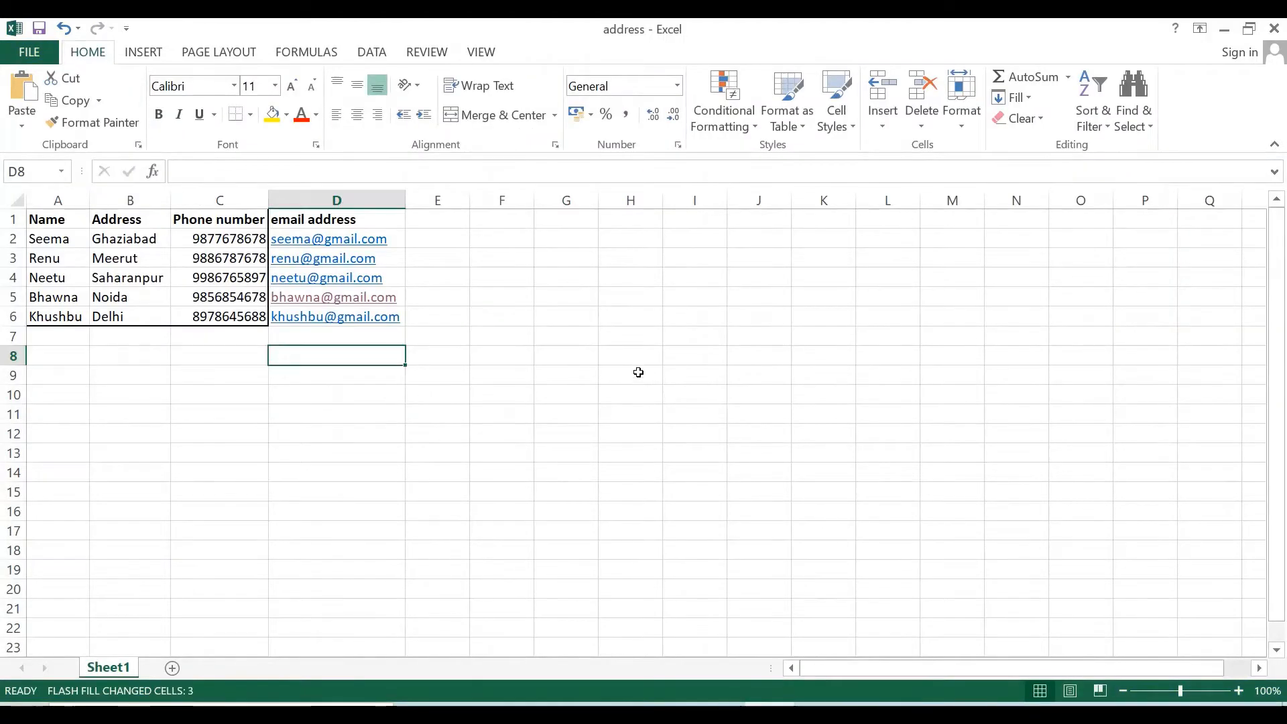
pyautogui.moveTo(819, 714)
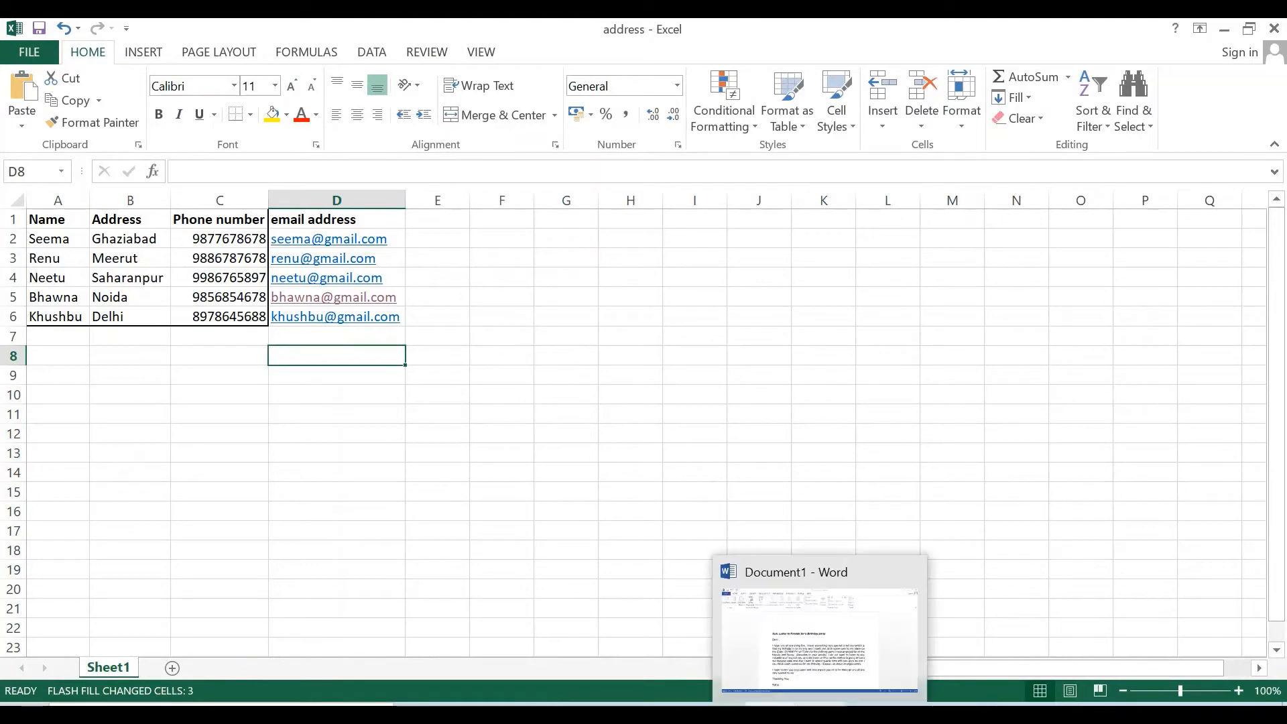
pyautogui.click(819, 640)
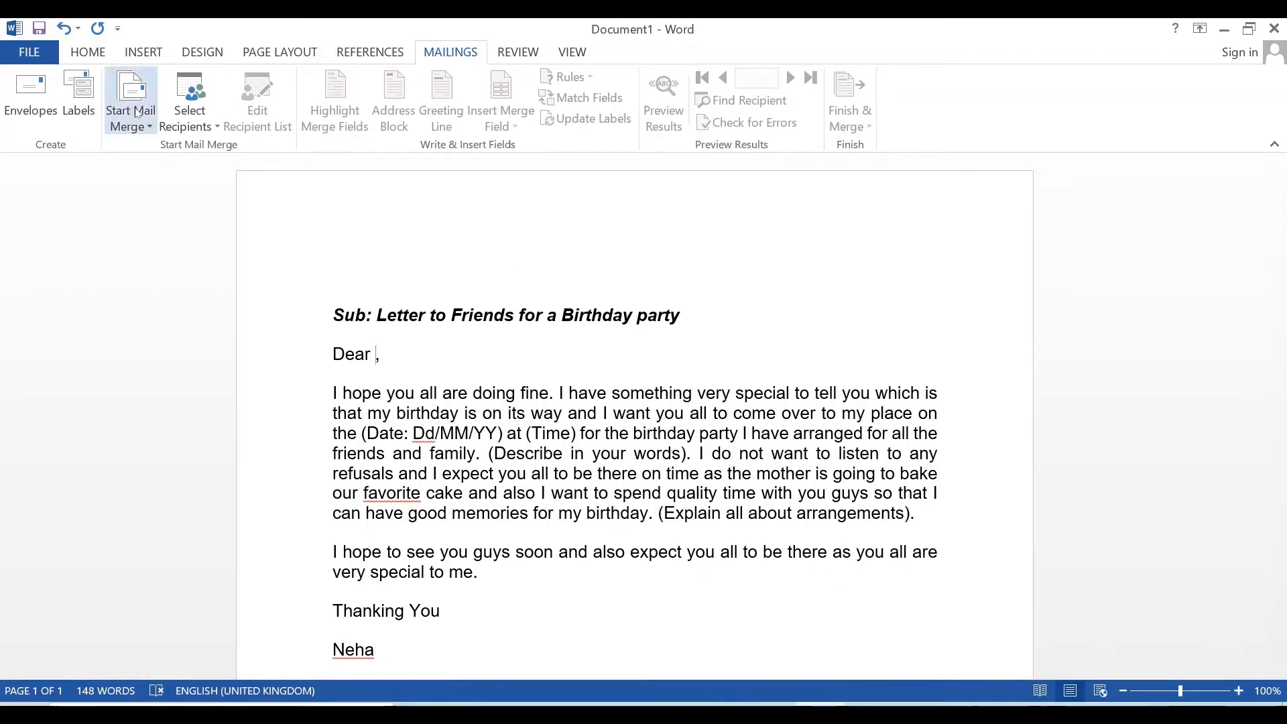
# - Launch the Step-by-Step Mail Merge Wizard from the Start Mail Merge menu
pyautogui.click(150, 130)
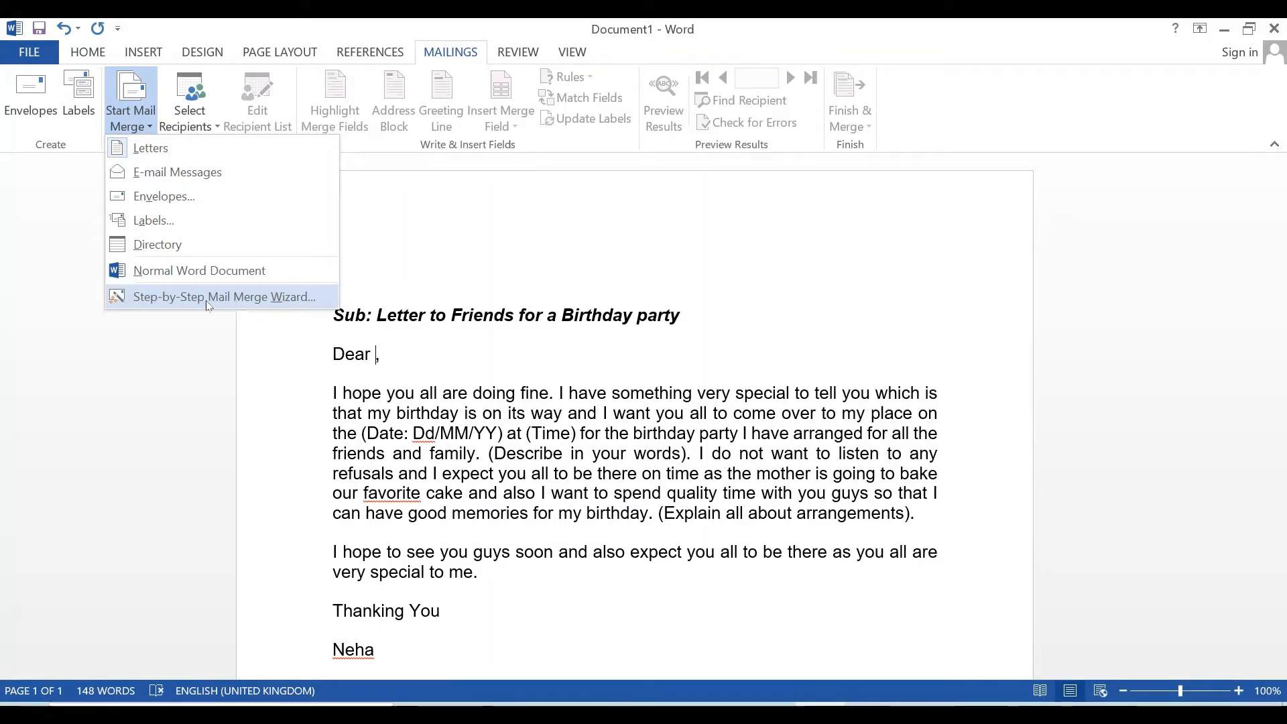
pyautogui.click(242, 304)
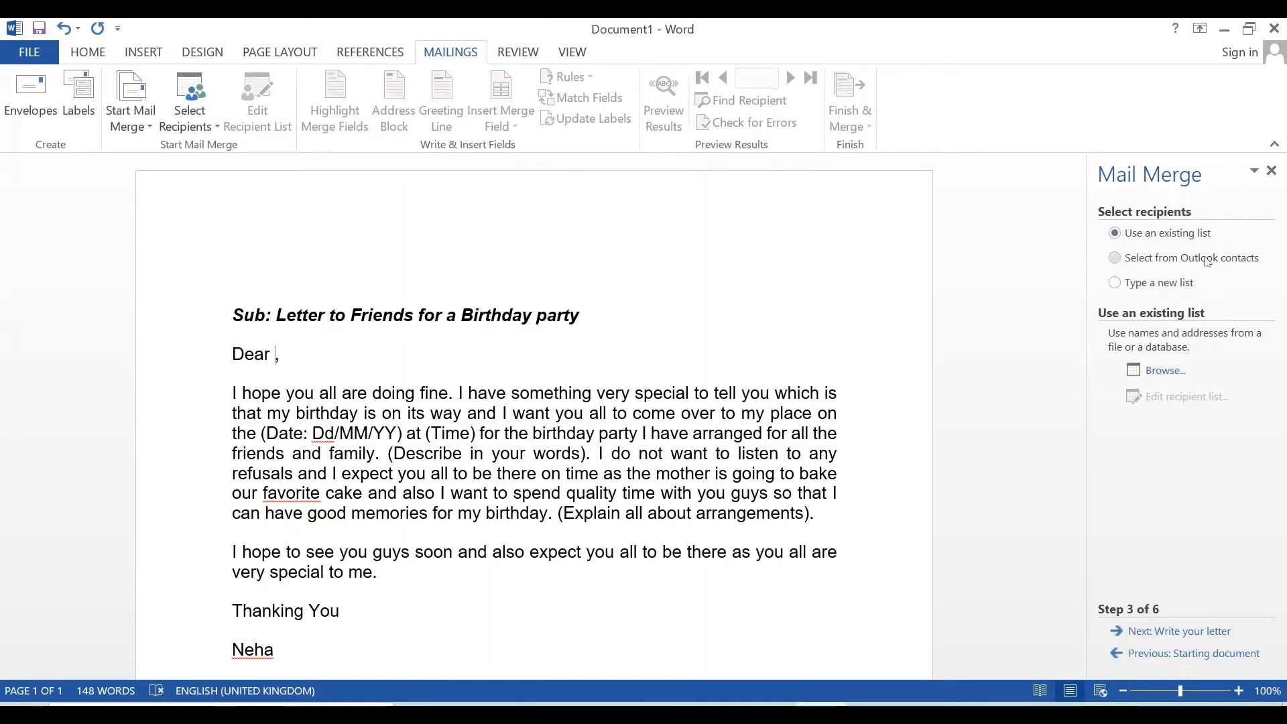
# - Restart the wizard with 'Use the current document' and advance to Select recipients
pyautogui.click(1149, 656)
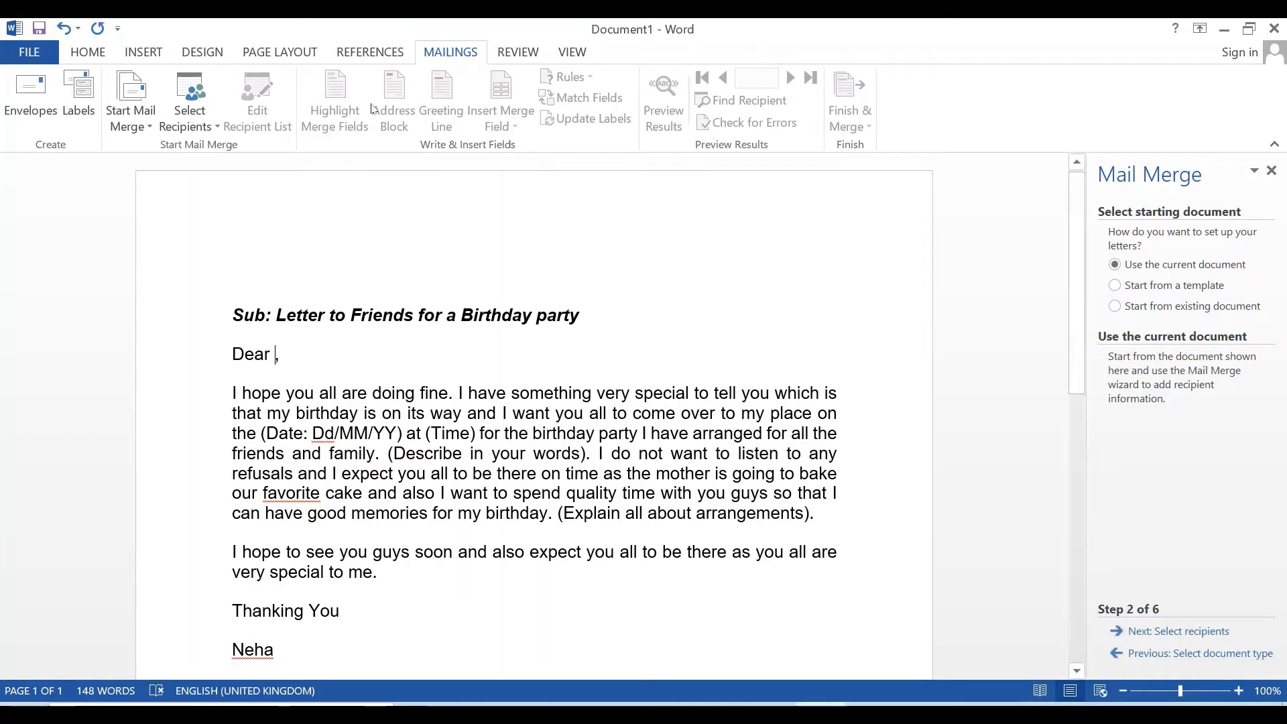
pyautogui.click(130, 114)
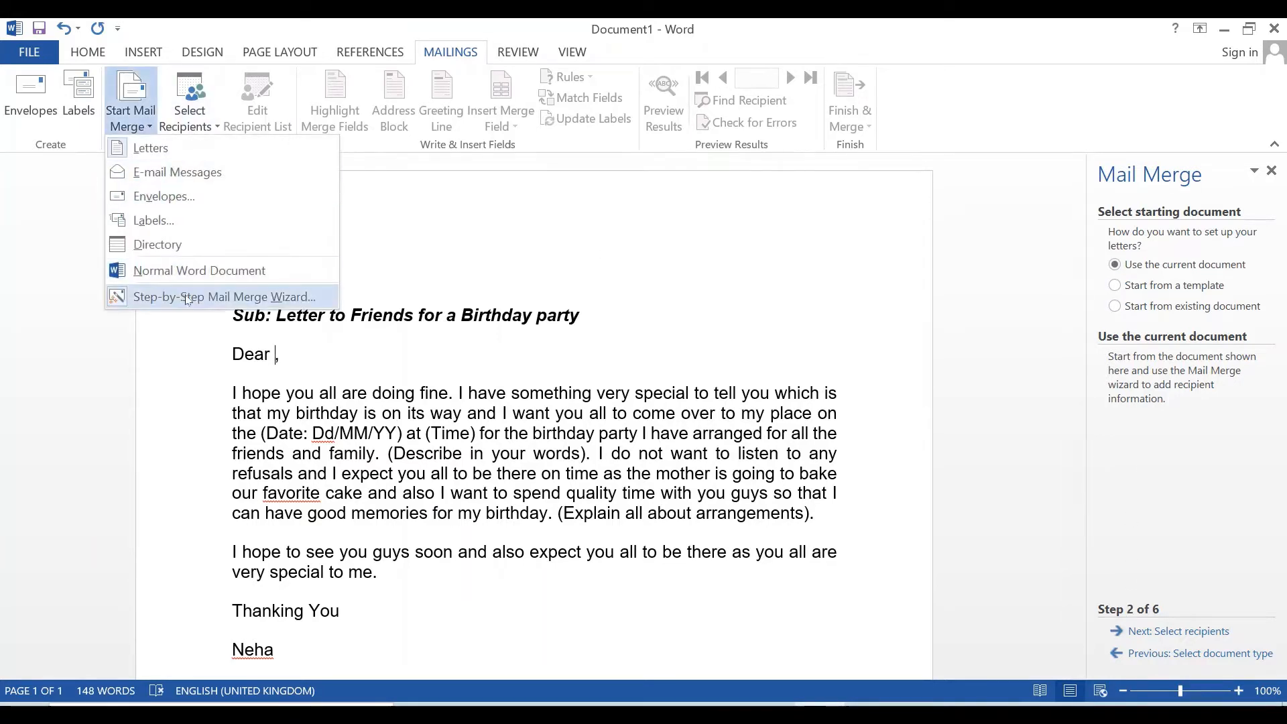
pyautogui.click(1074, 362)
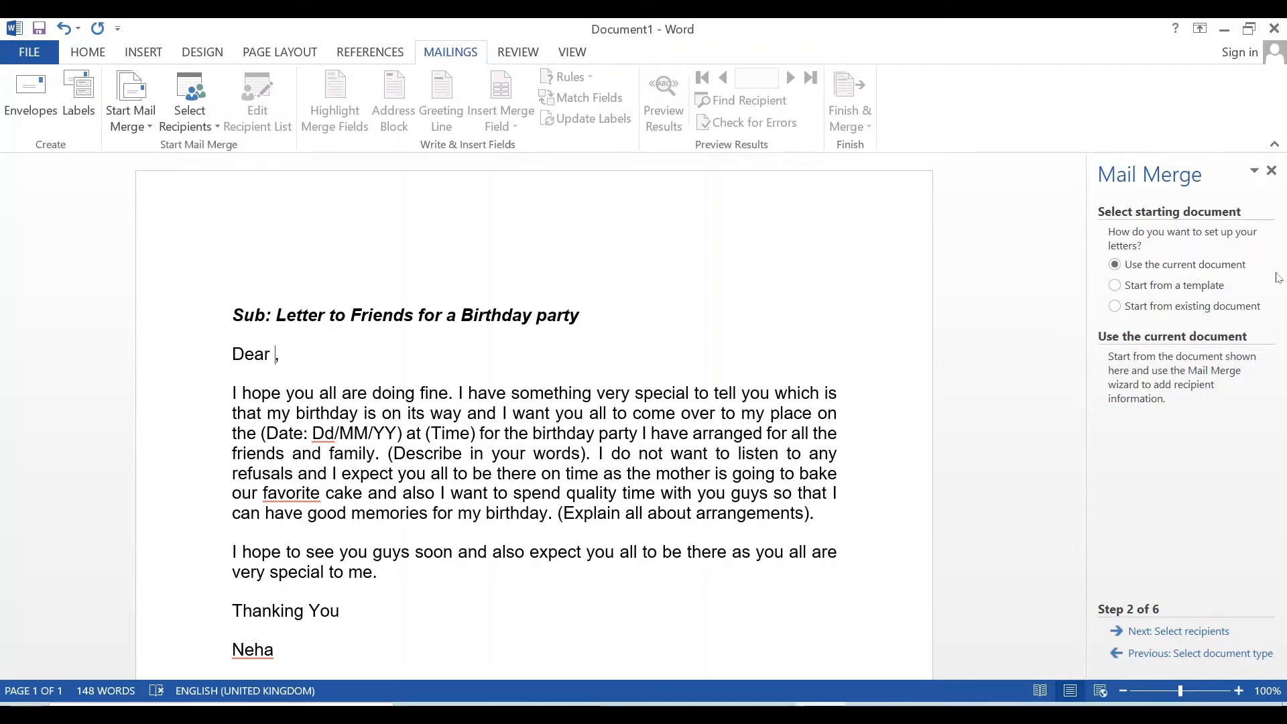
pyautogui.click(1153, 632)
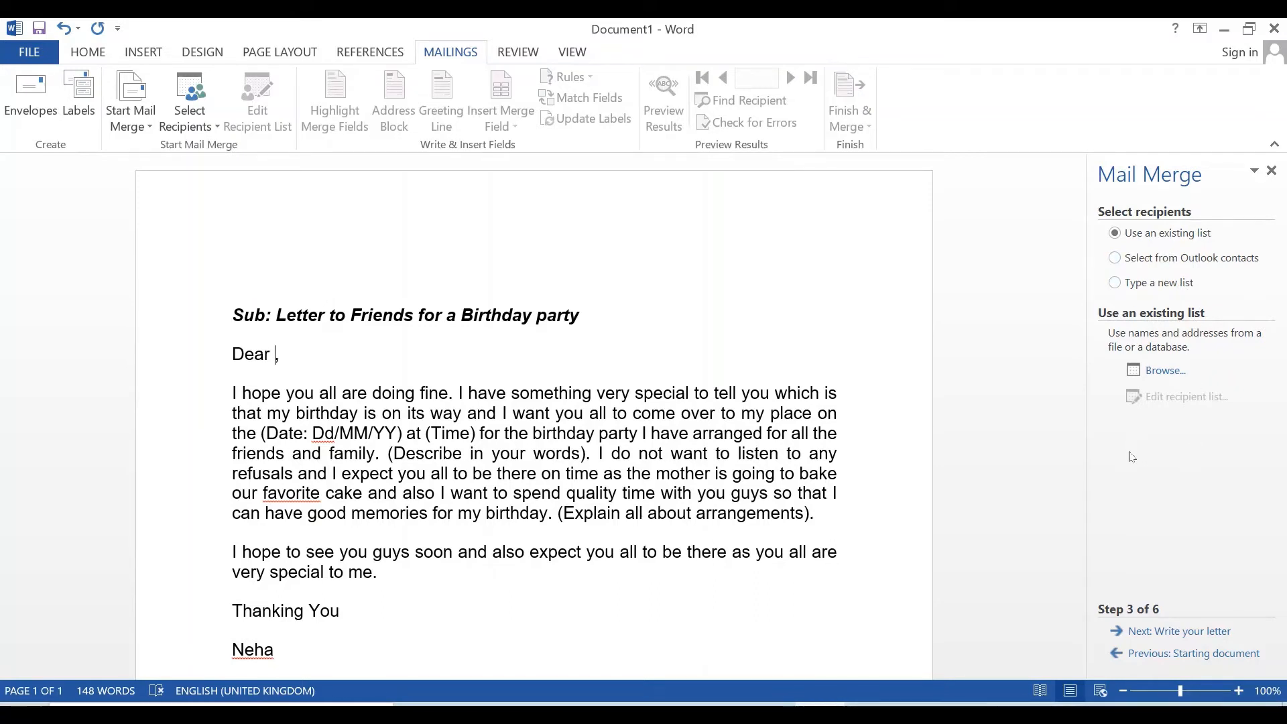
pyautogui.hotkey('alt', 'Tab')
pyautogui.moveTo(769, 714)
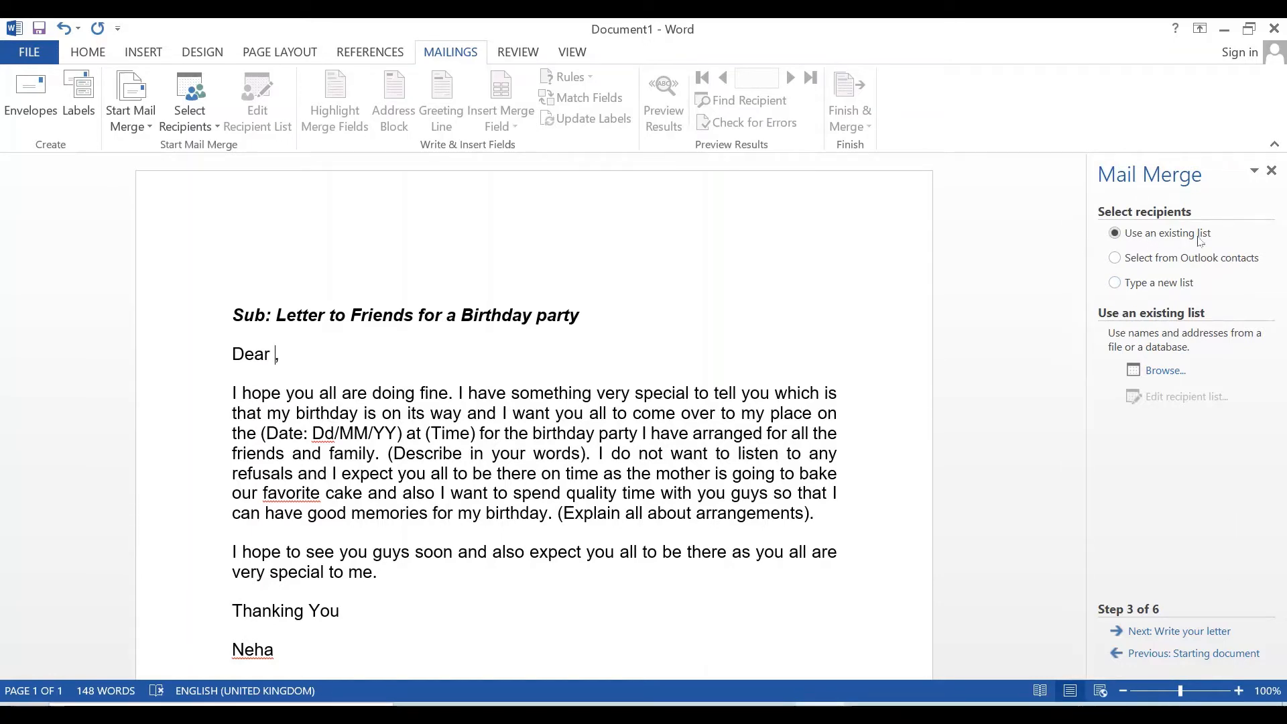
pyautogui.click(1165, 378)
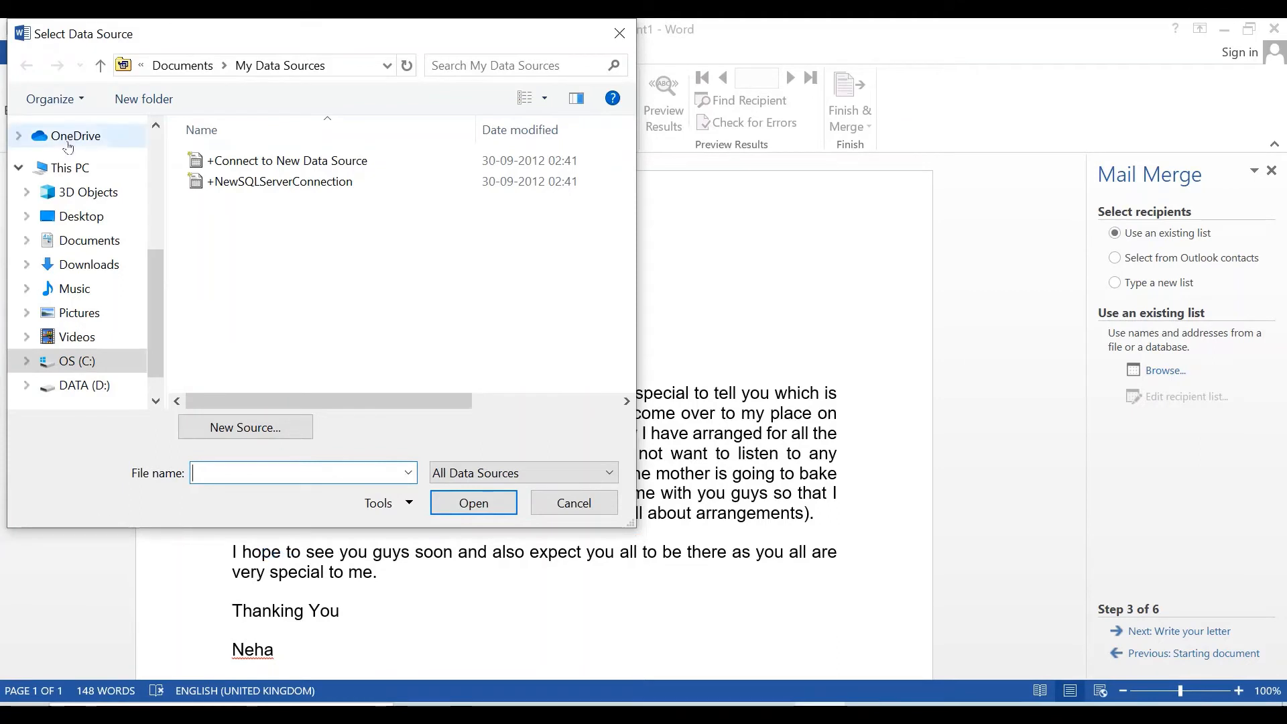
# - Choose the address workbook on the Desktop as the recipient data source
pyautogui.click(56, 220)
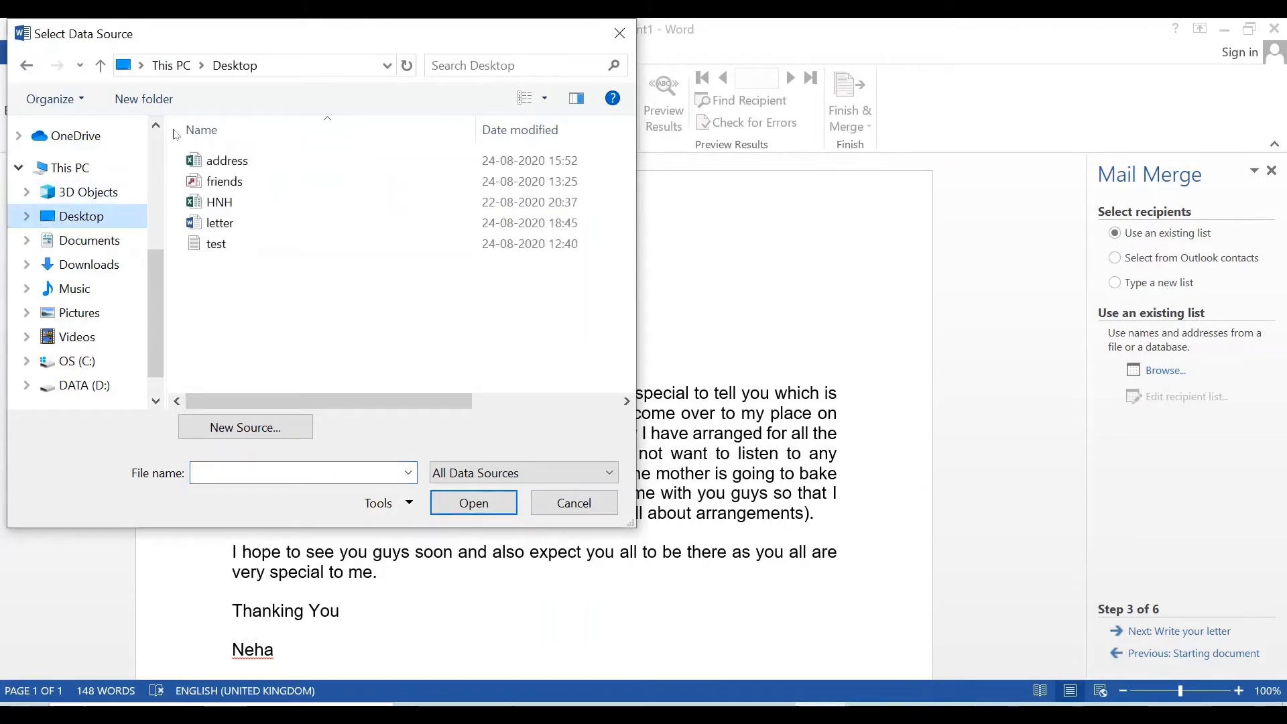
pyautogui.click(245, 167)
pyautogui.click(463, 514)
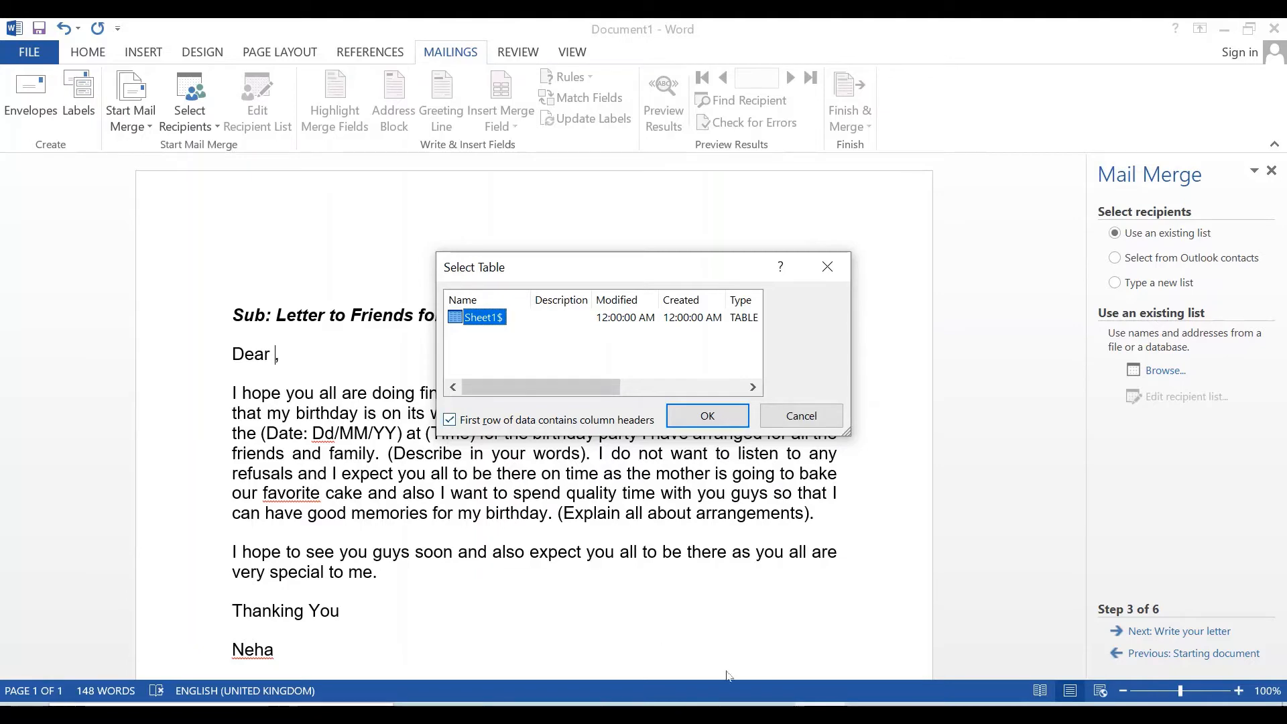
# - Add a blank Sheet2 to the Excel address workbook and go back to Sheet1
pyautogui.hotkey('alt', 'Tab')
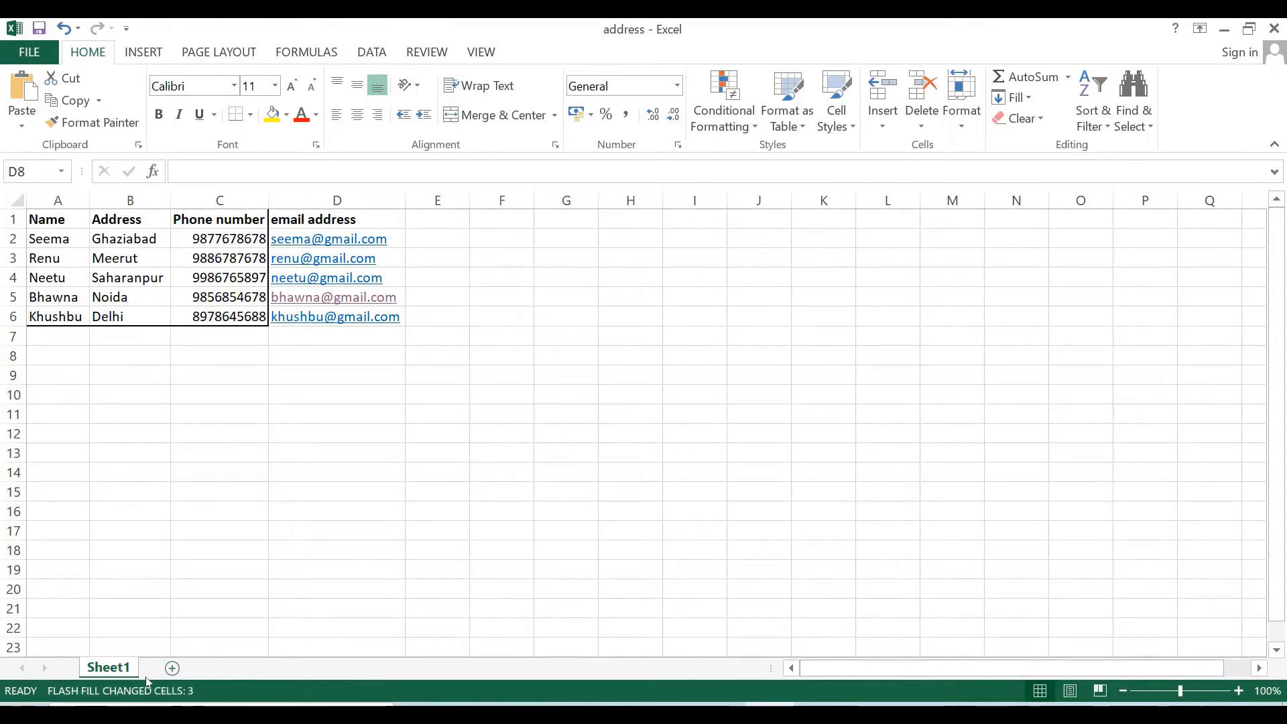
pyautogui.click(171, 669)
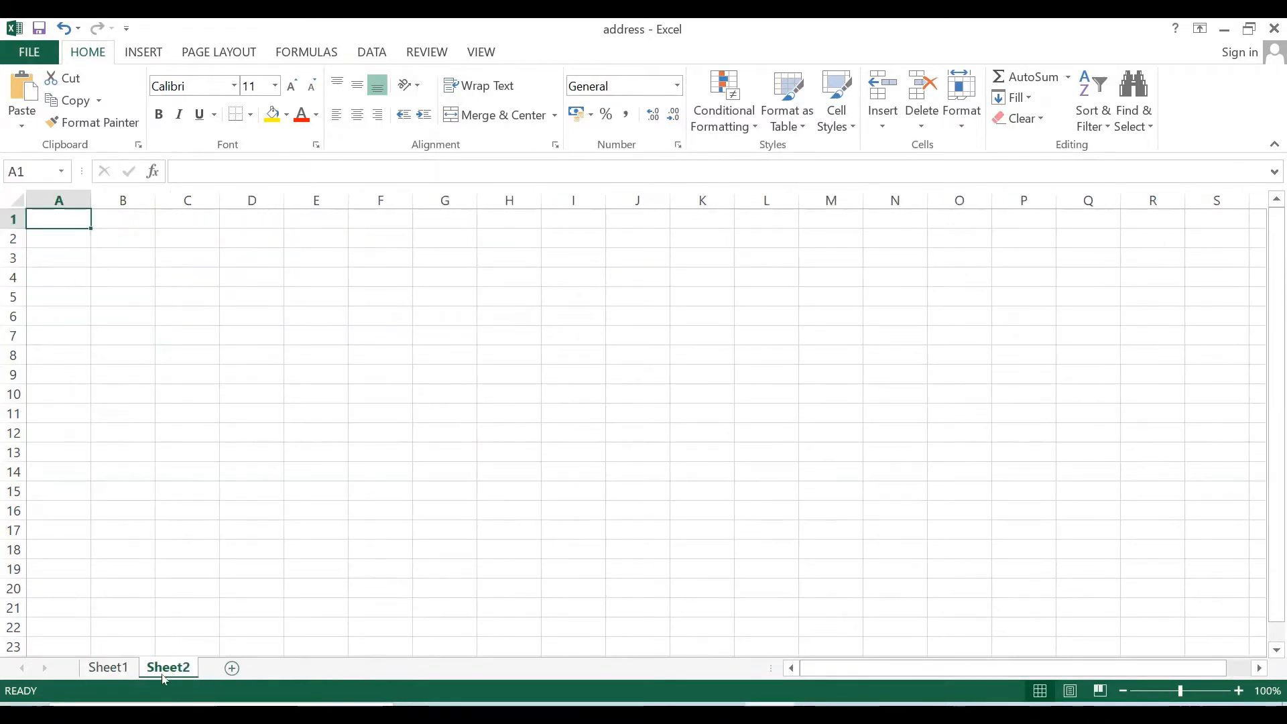
pyautogui.click(118, 675)
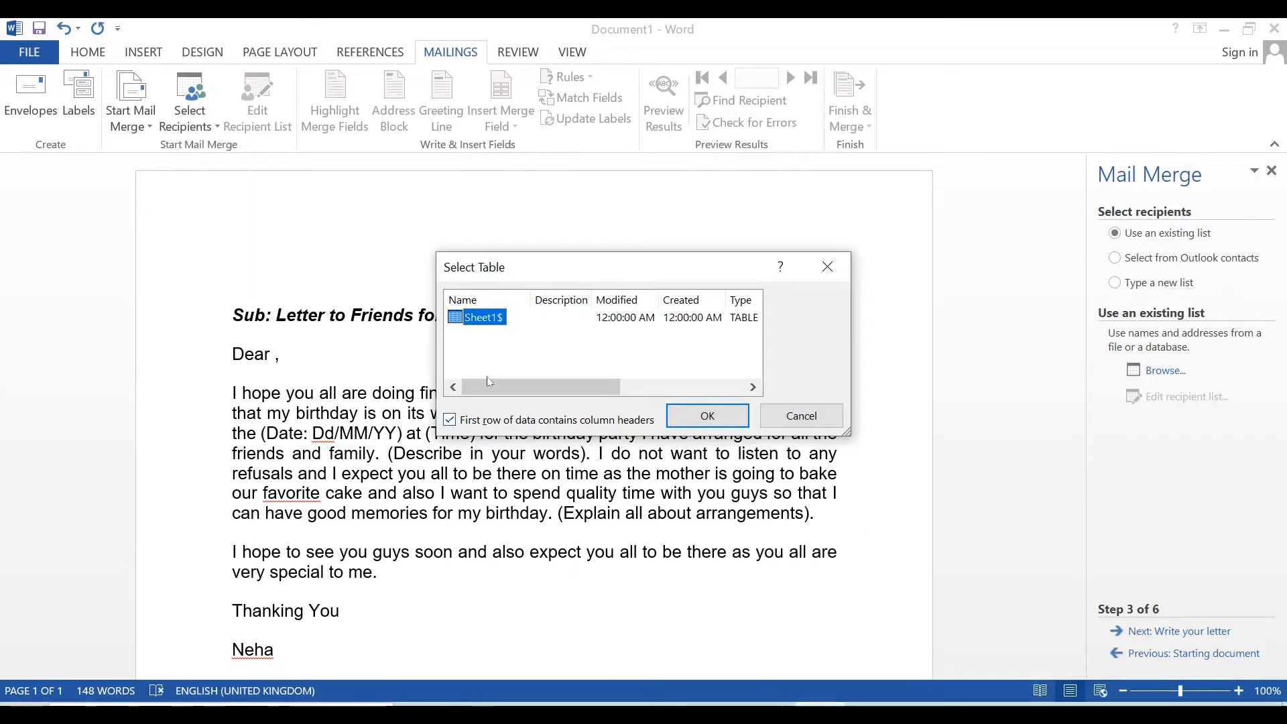
# - Accept Sheet1$ as the recipient table with the first row as column headers
pyautogui.click(449, 423)
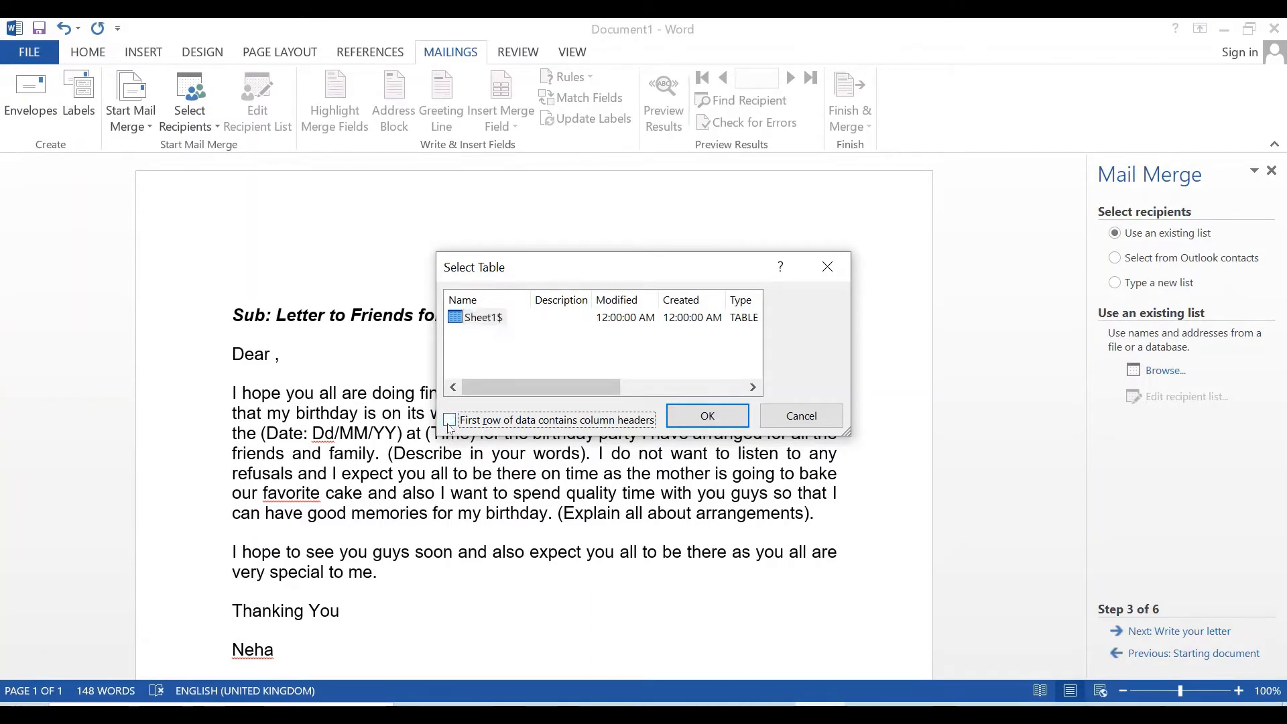
pyautogui.click(449, 421)
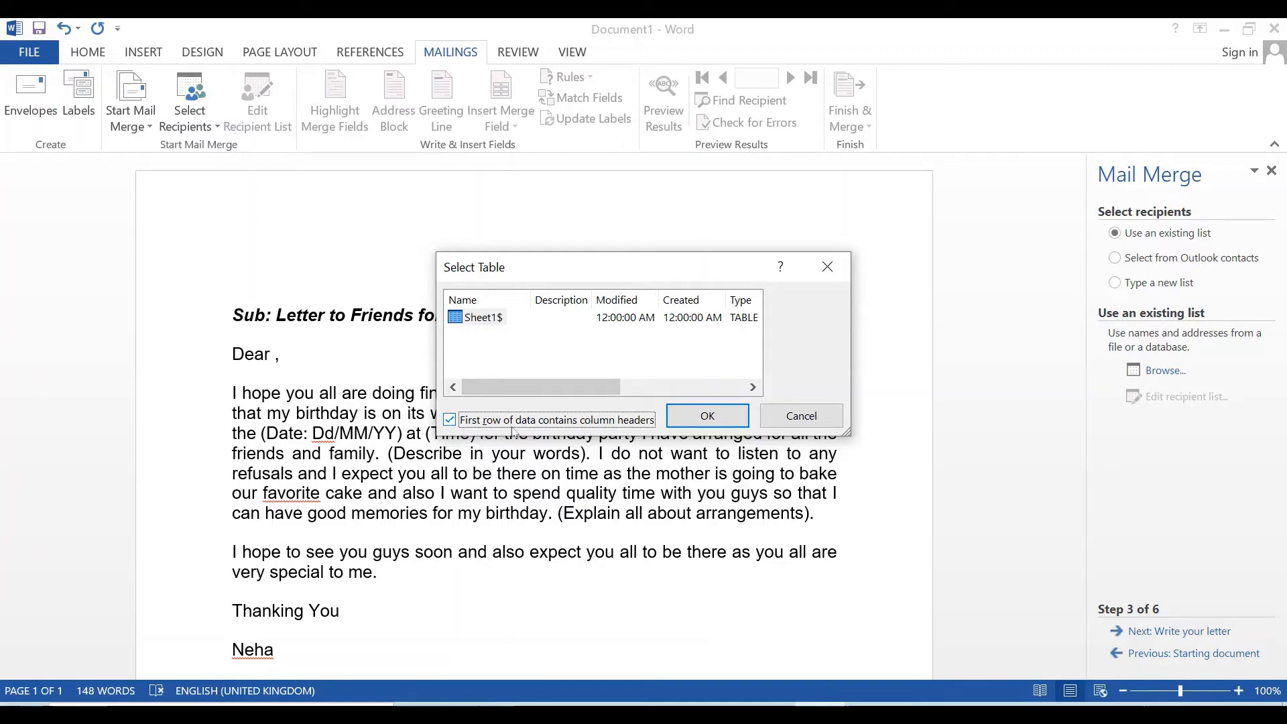
pyautogui.hotkey('alt', 'Tab')
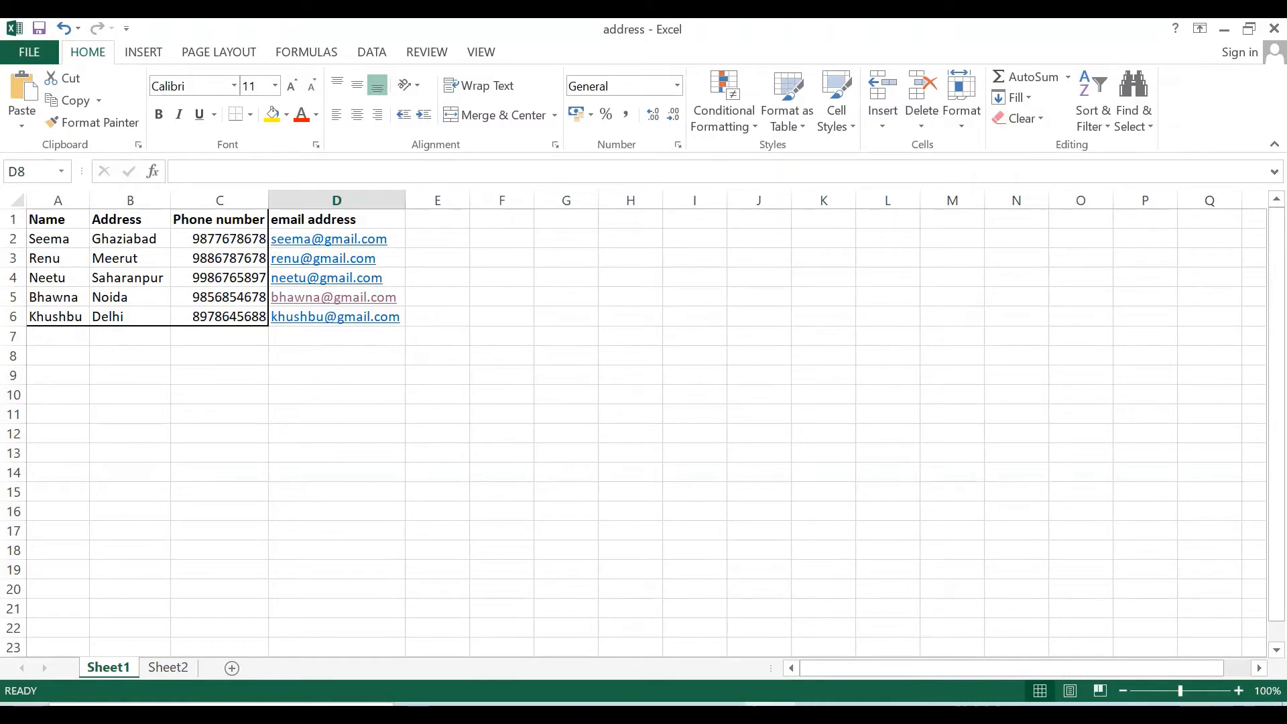
pyautogui.hotkey('alt', 'Tab')
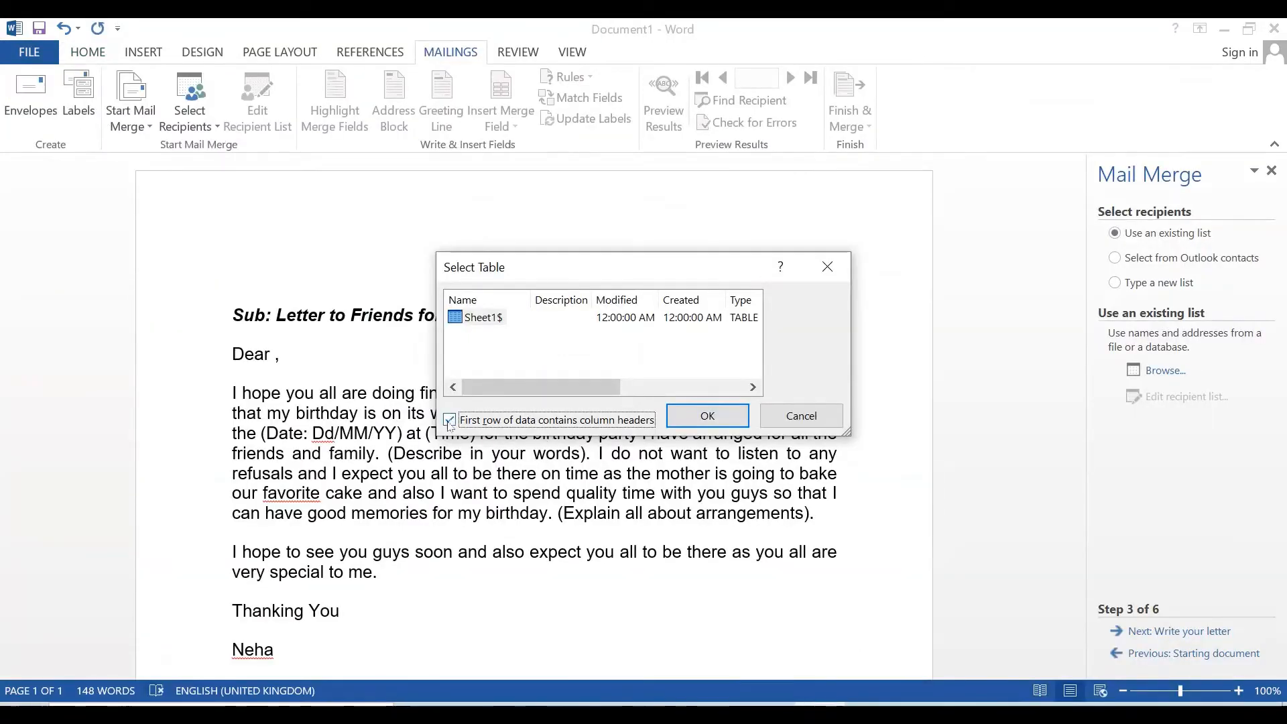
pyautogui.click(709, 416)
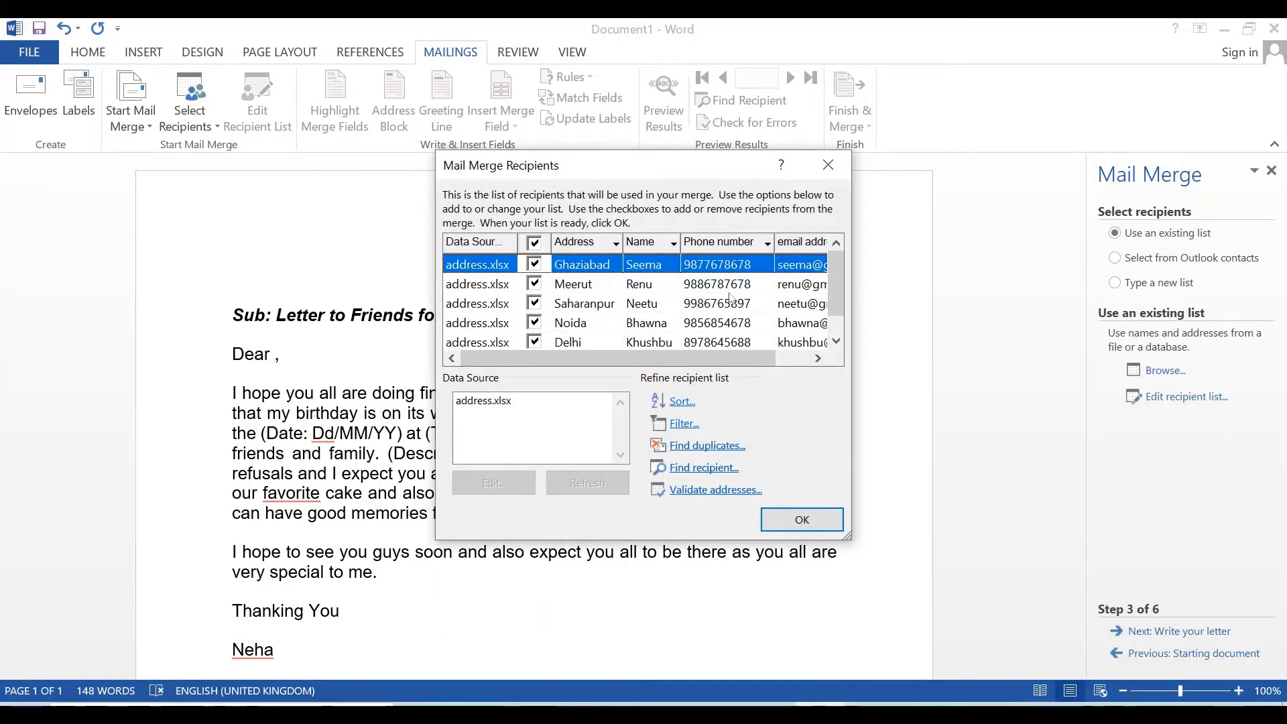
# - Scroll the recipient list to confirm all five address.xlsx entries are checked
pyautogui.click(836, 341)
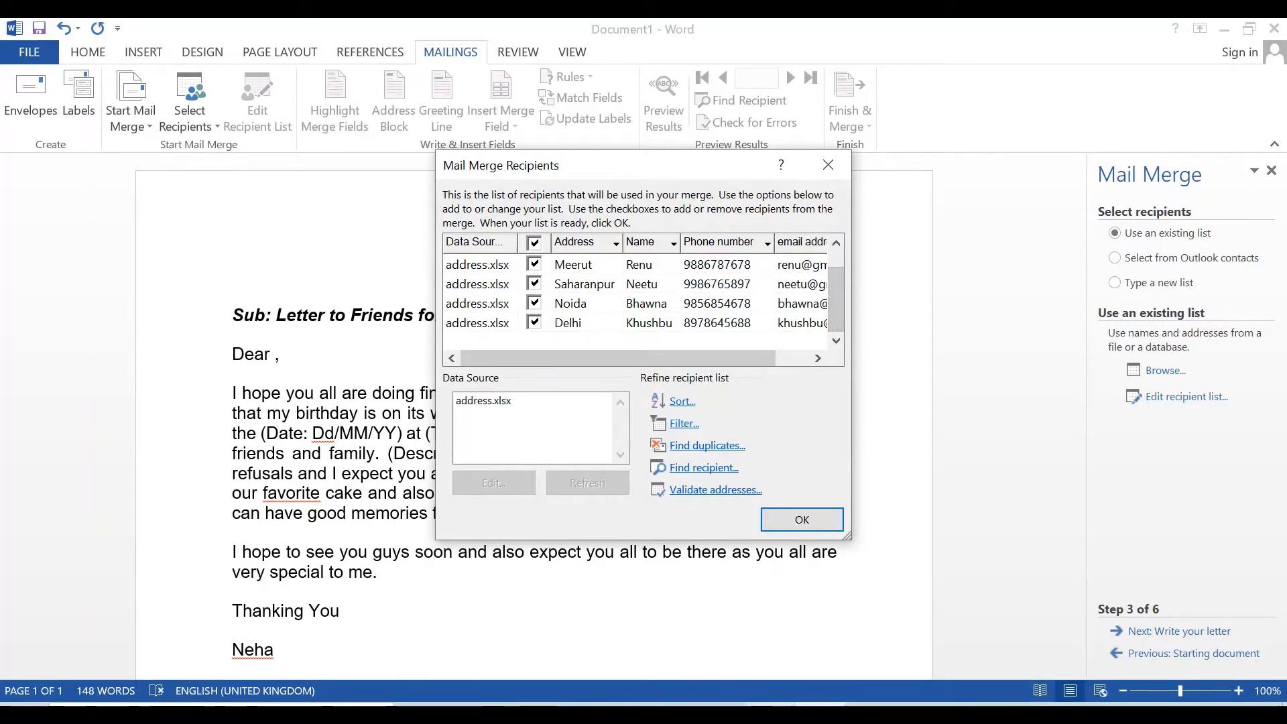
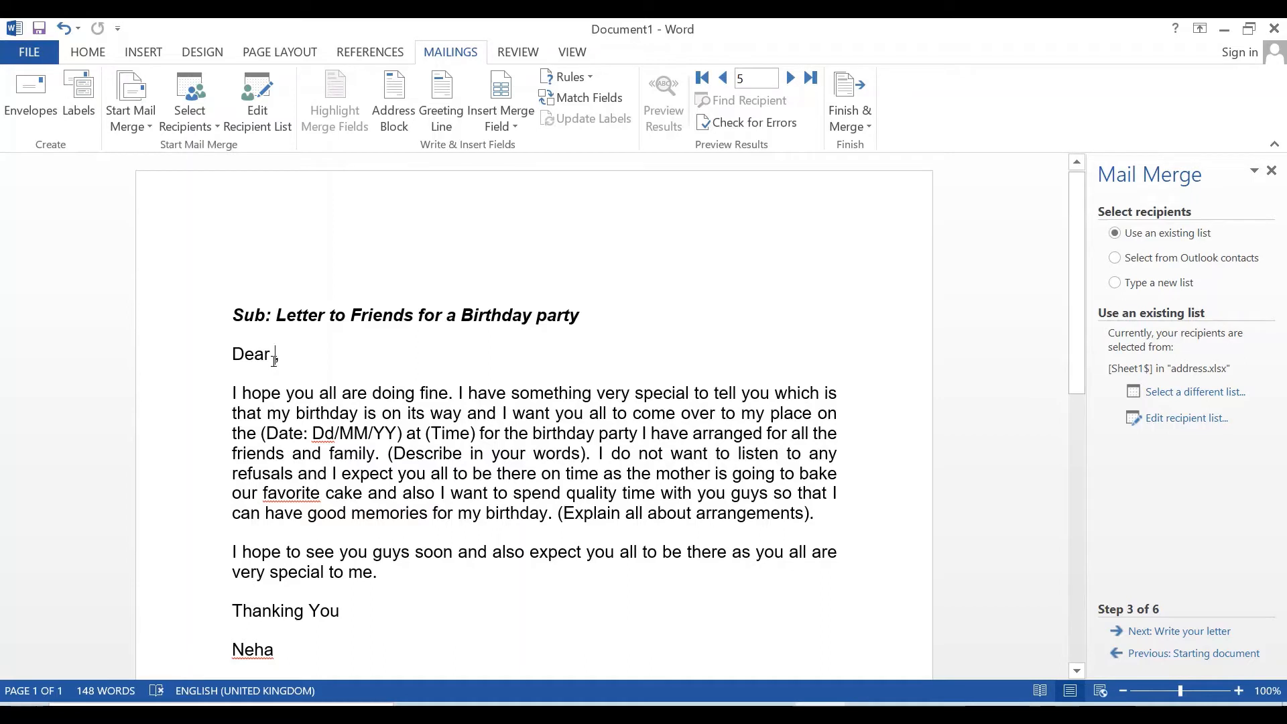
# - Add a blank line above the Sub: heading, glancing at the Excel address list
pyautogui.click(249, 266)
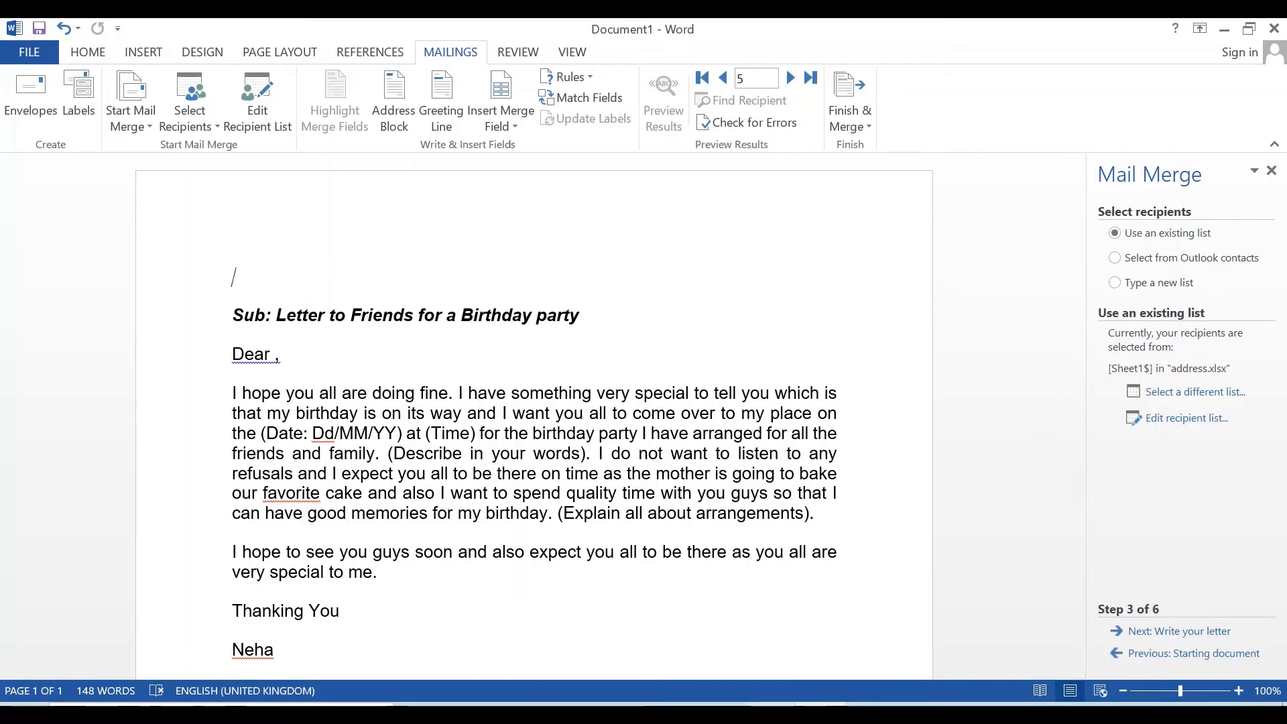
pyautogui.hotkey('alt', 'Tab')
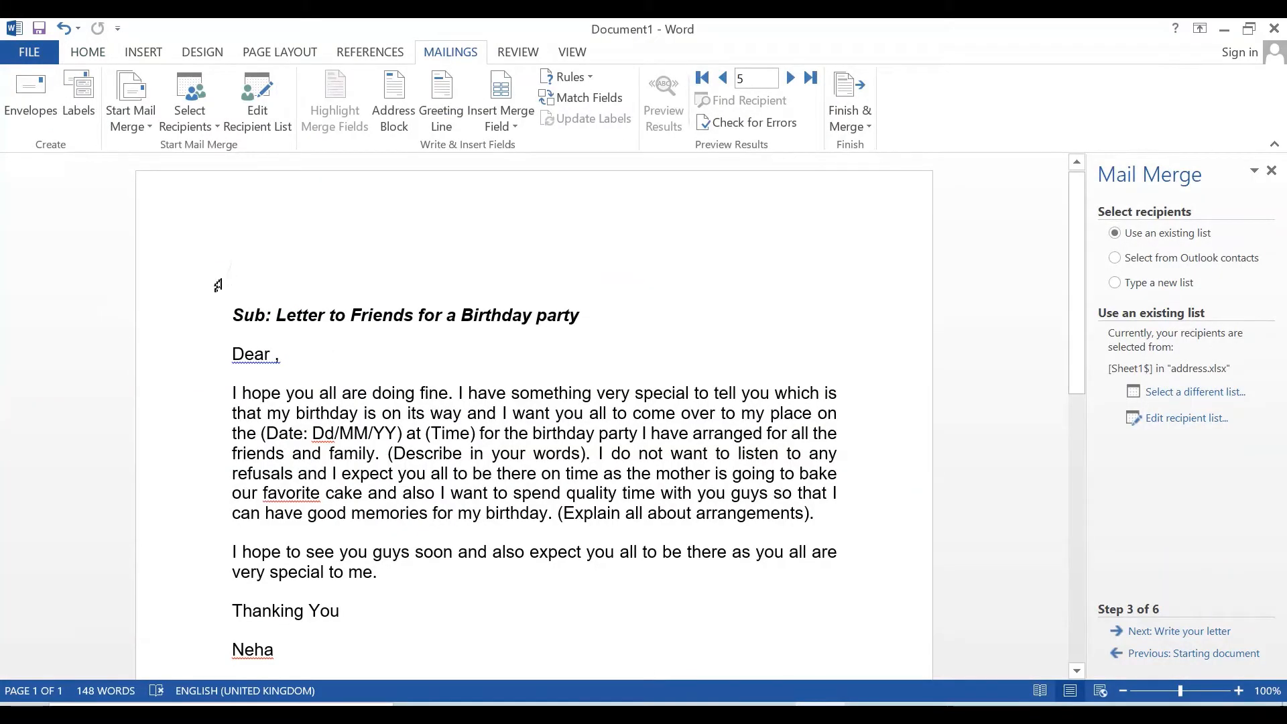
pyautogui.press('Return')
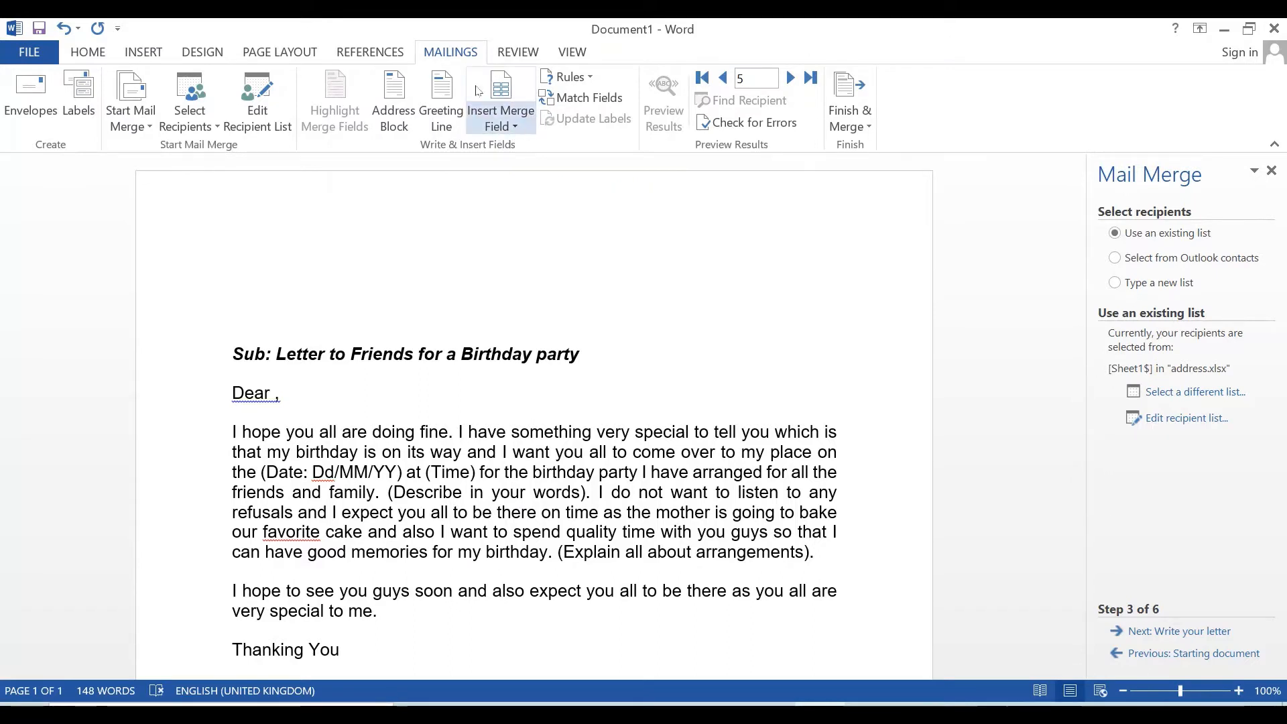
pyautogui.click(517, 133)
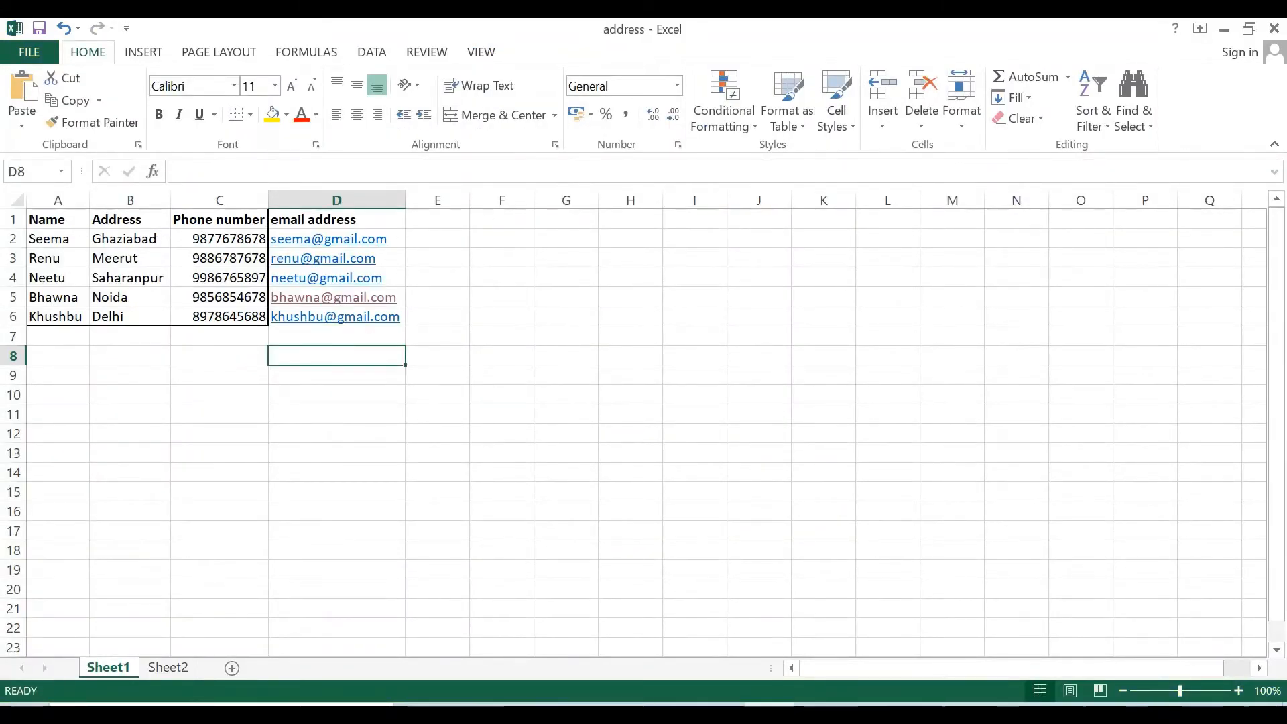
pyautogui.click(811, 704)
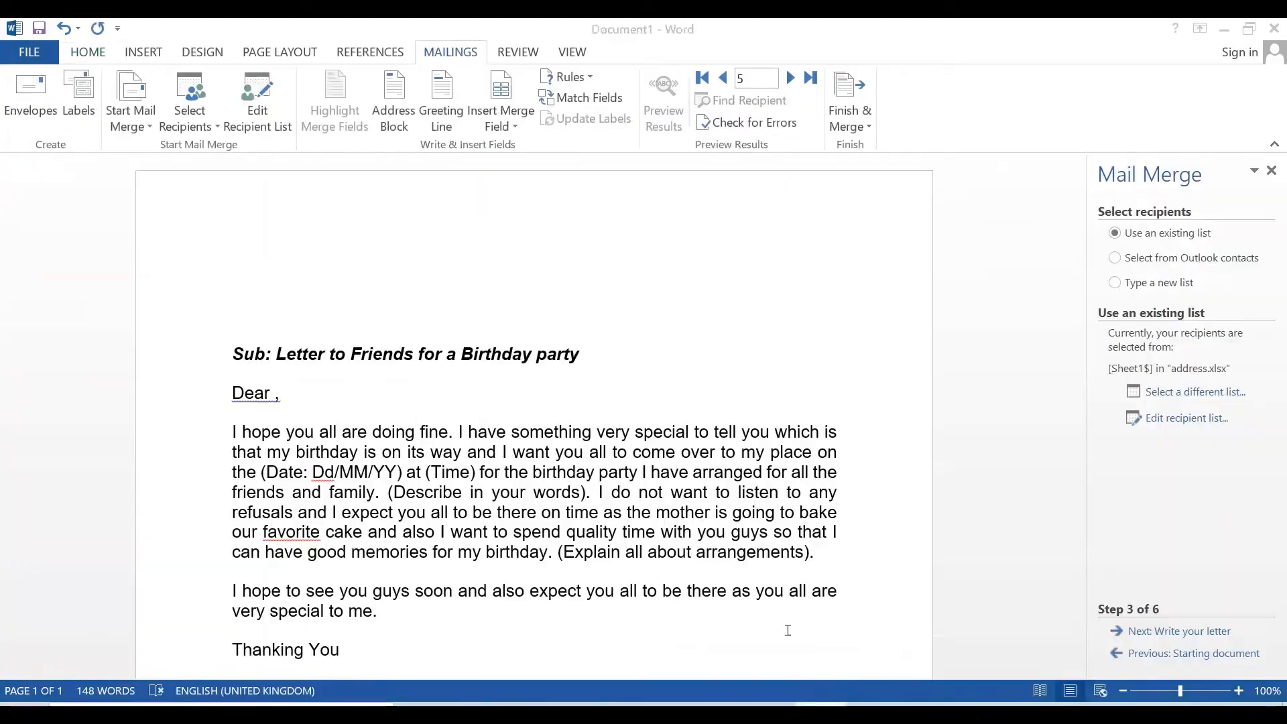
# - Insert the Name_ and Address merge fields on separate lines at the top of the letter
pyautogui.click(504, 125)
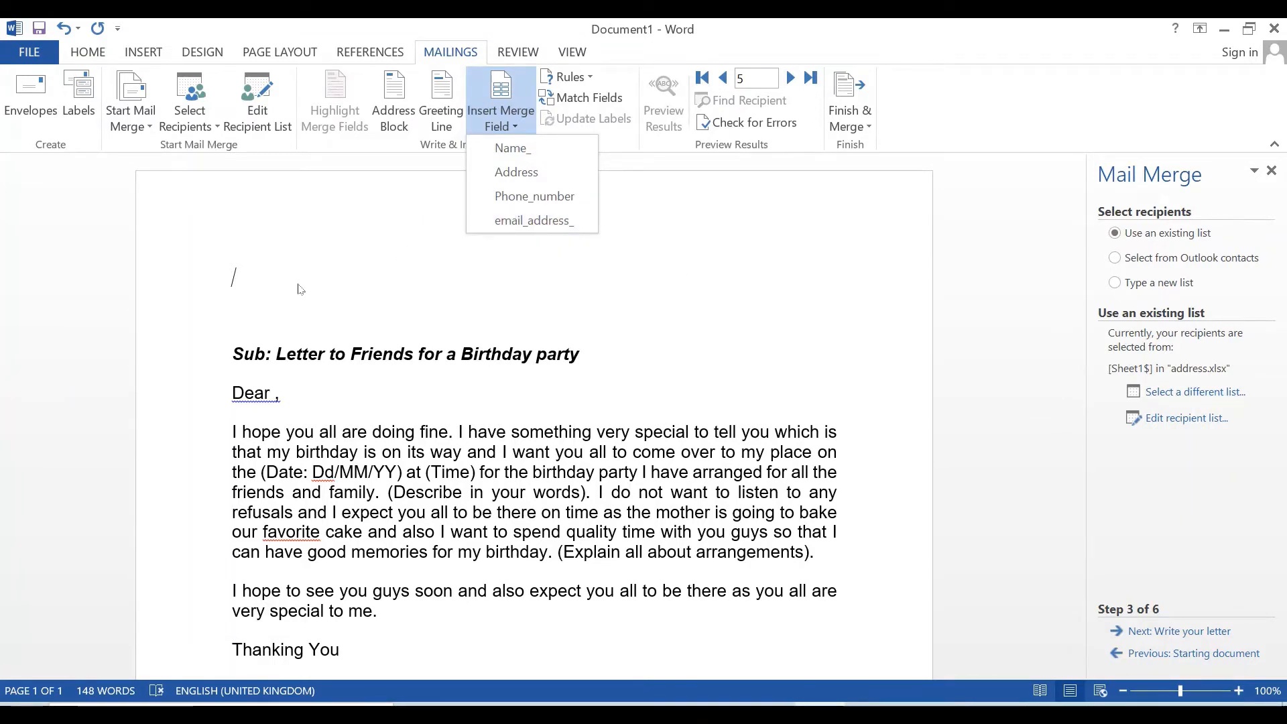
pyautogui.click(515, 149)
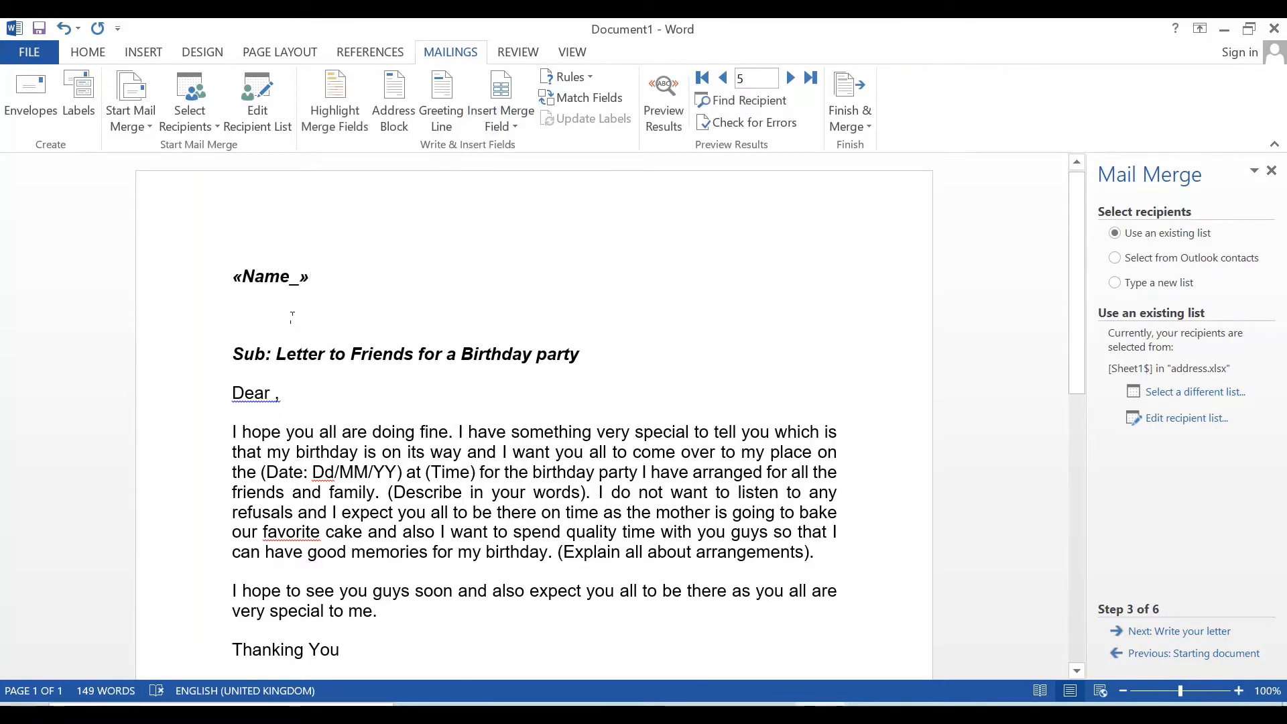
pyautogui.press('Return')
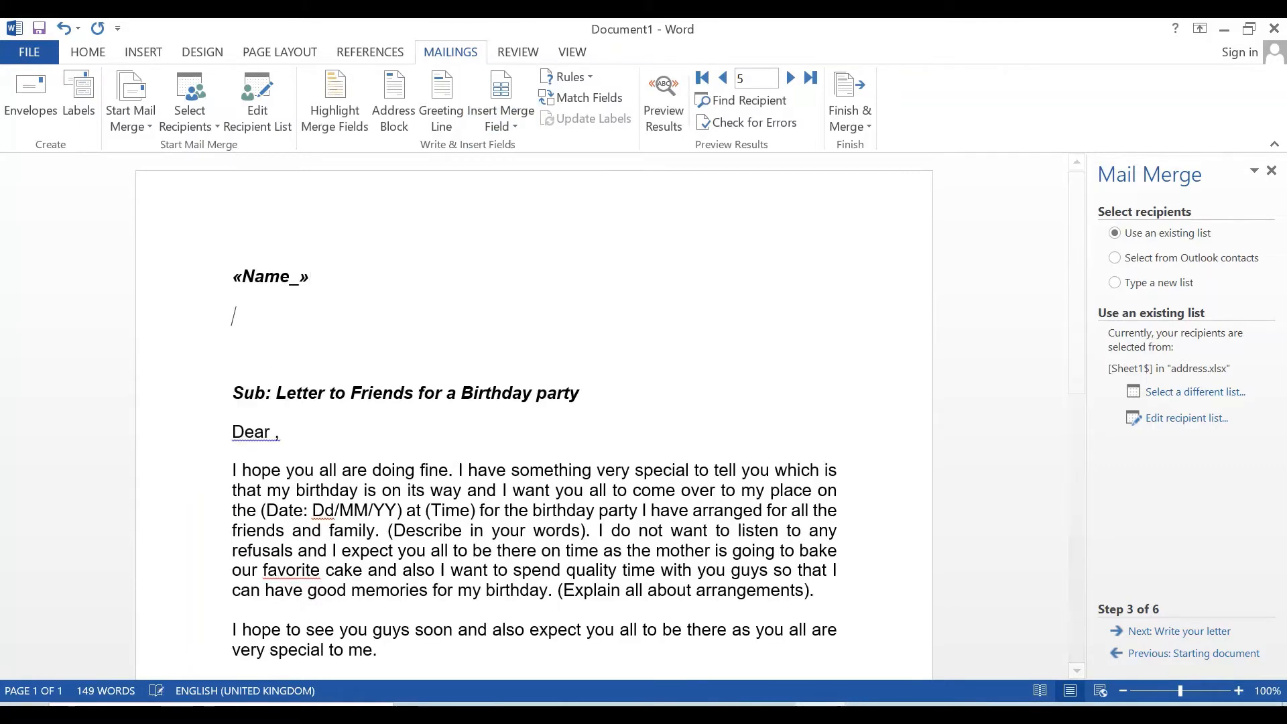
pyautogui.click(515, 126)
pyautogui.click(525, 180)
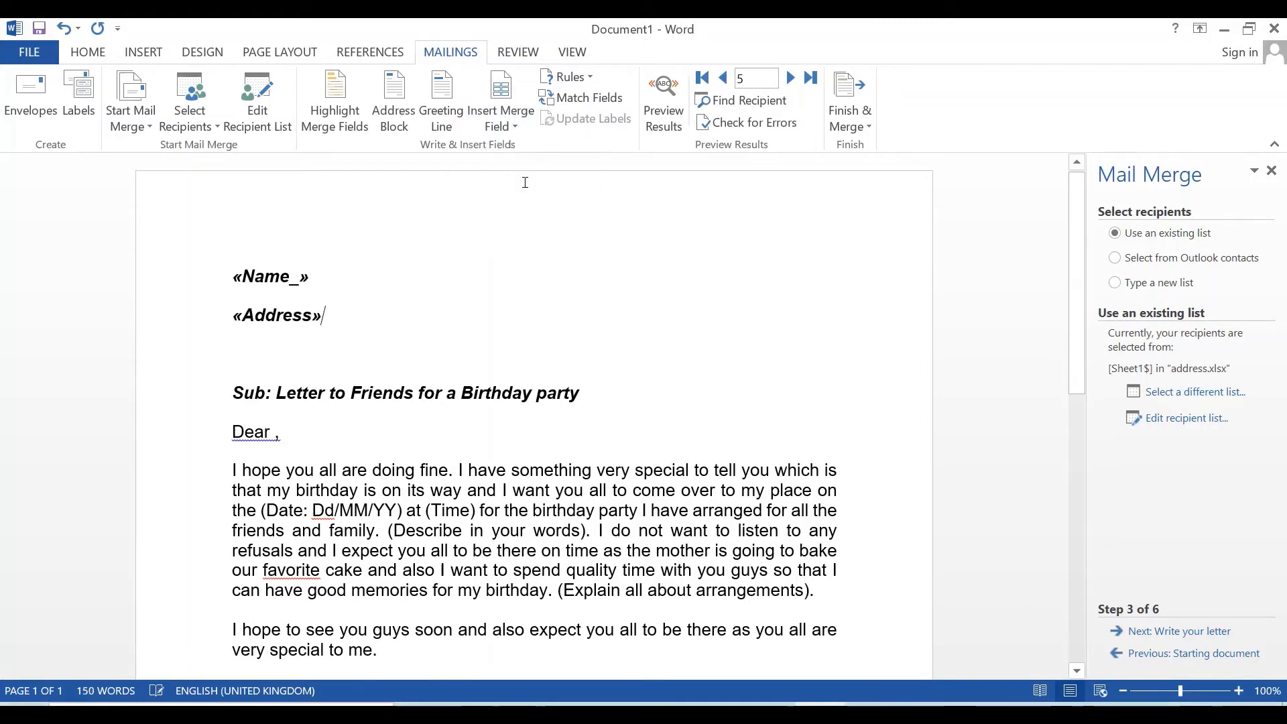
pyautogui.press('Return')
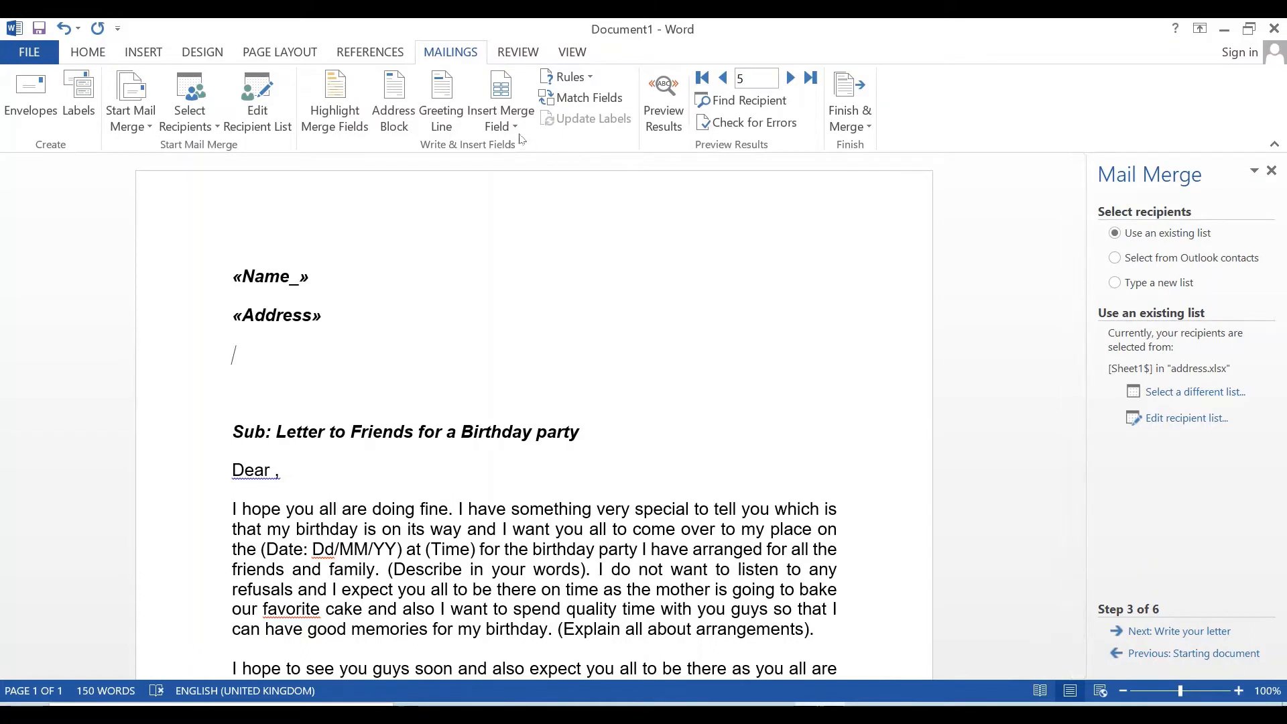
# - Add the Phone_number and email_address_ merge fields on the following lines
pyautogui.click(501, 124)
pyautogui.click(534, 196)
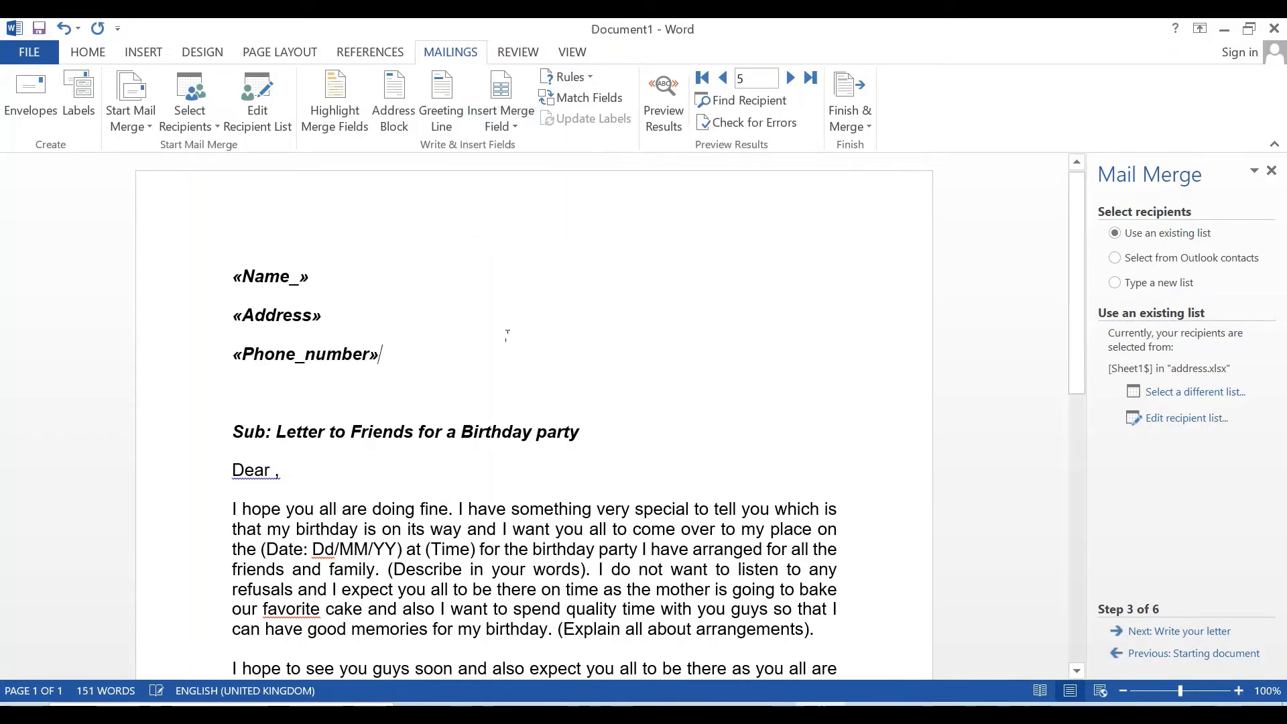
pyautogui.press('Return')
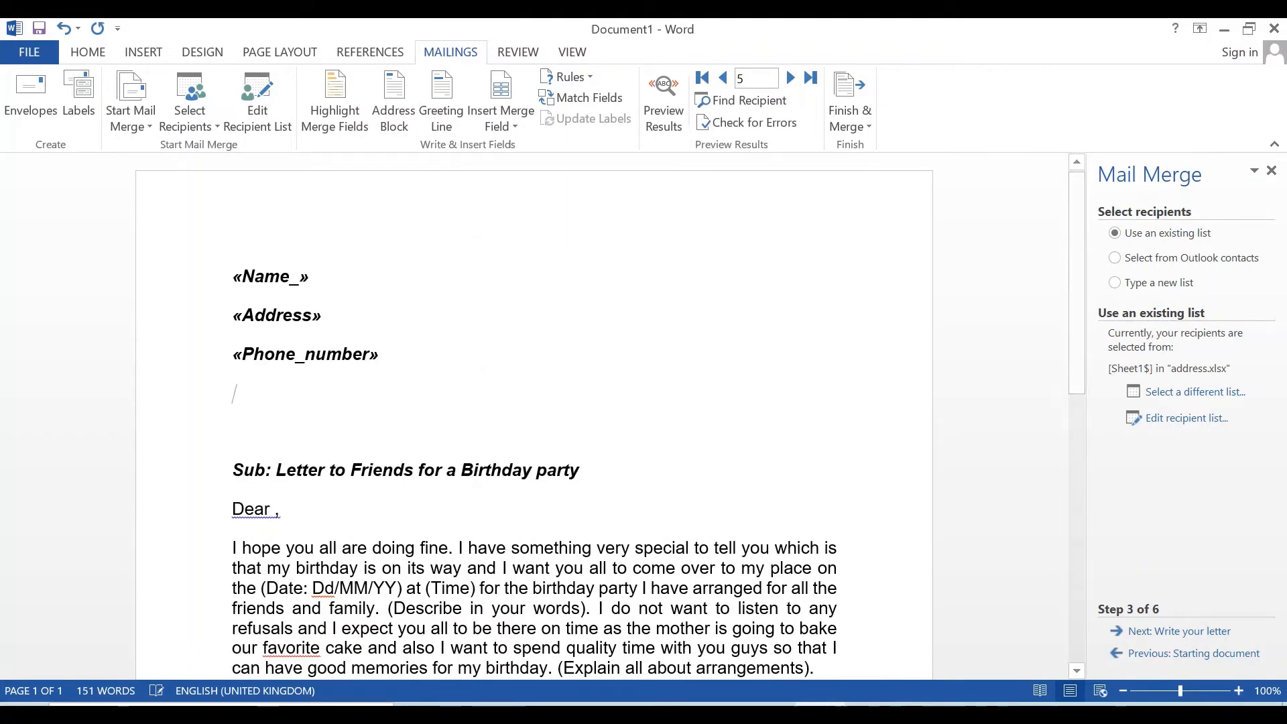
pyautogui.click(516, 129)
pyautogui.click(523, 215)
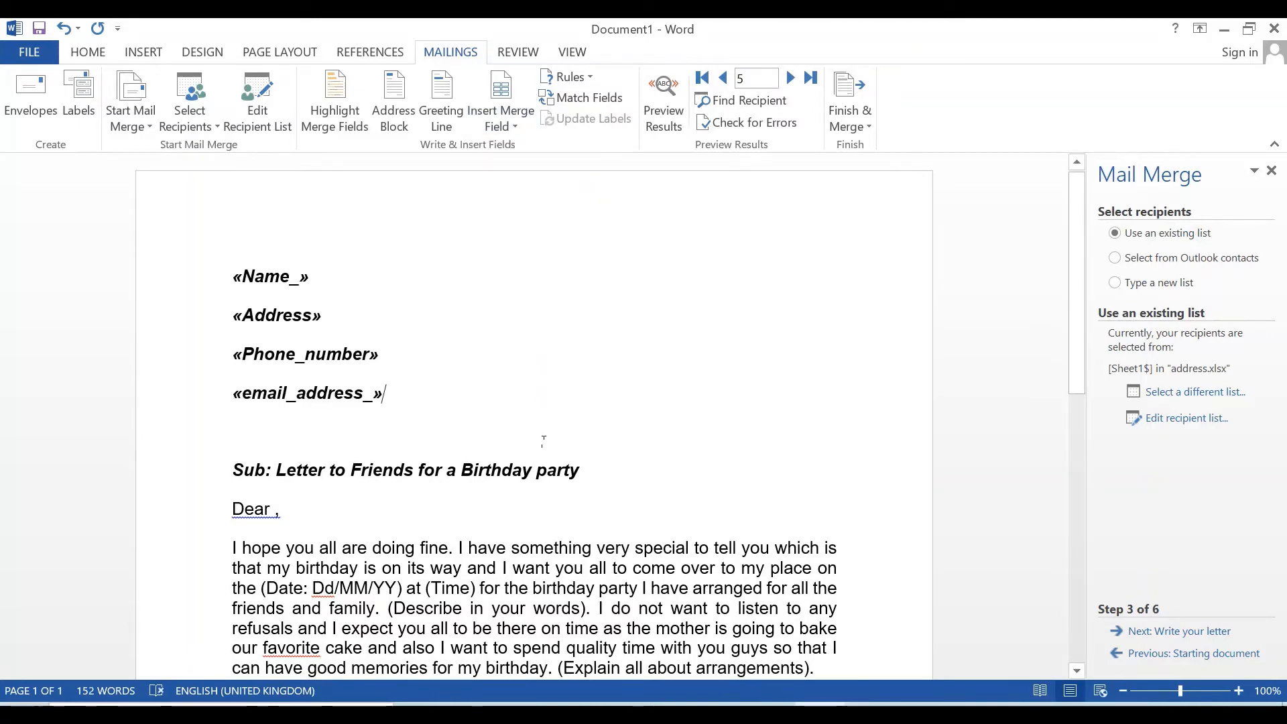
pyautogui.scroll(-1, 316, 473)
pyautogui.click(277, 461)
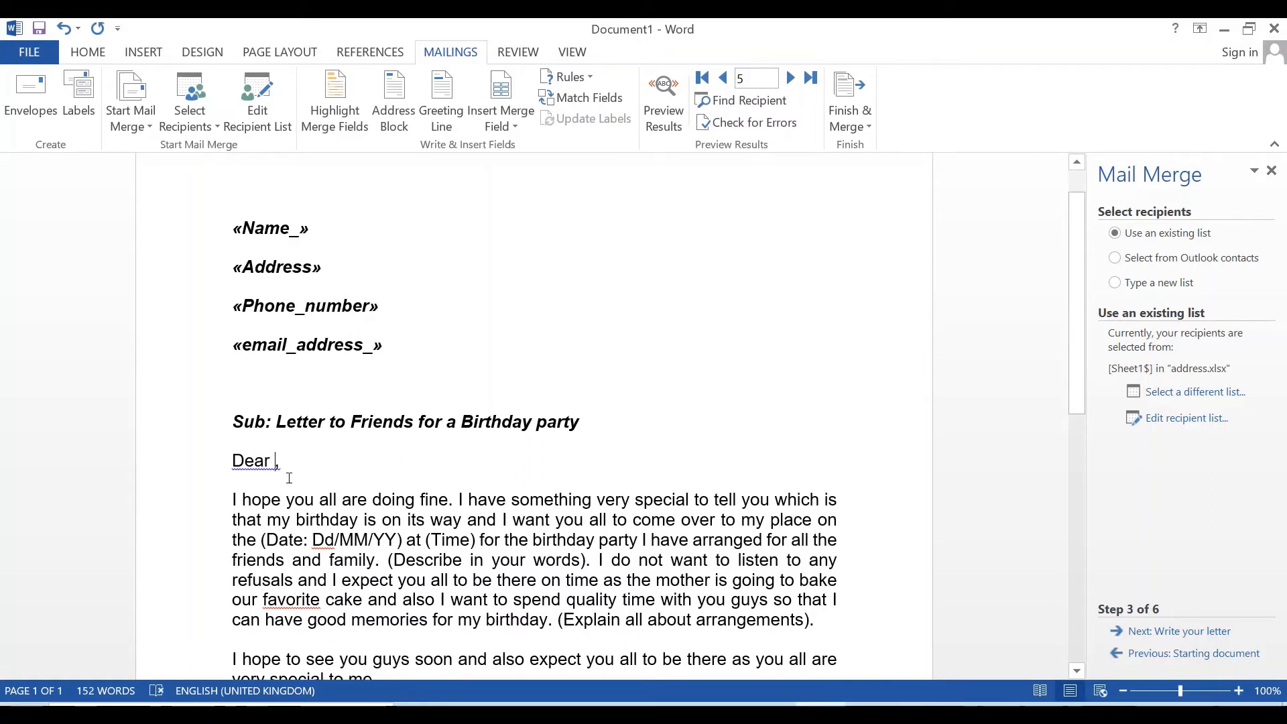
# - Insert the Name_ field after 'Dear' and turn on Preview Results to show real recipient data
pyautogui.click(516, 127)
pyautogui.click(518, 155)
pyautogui.click(652, 117)
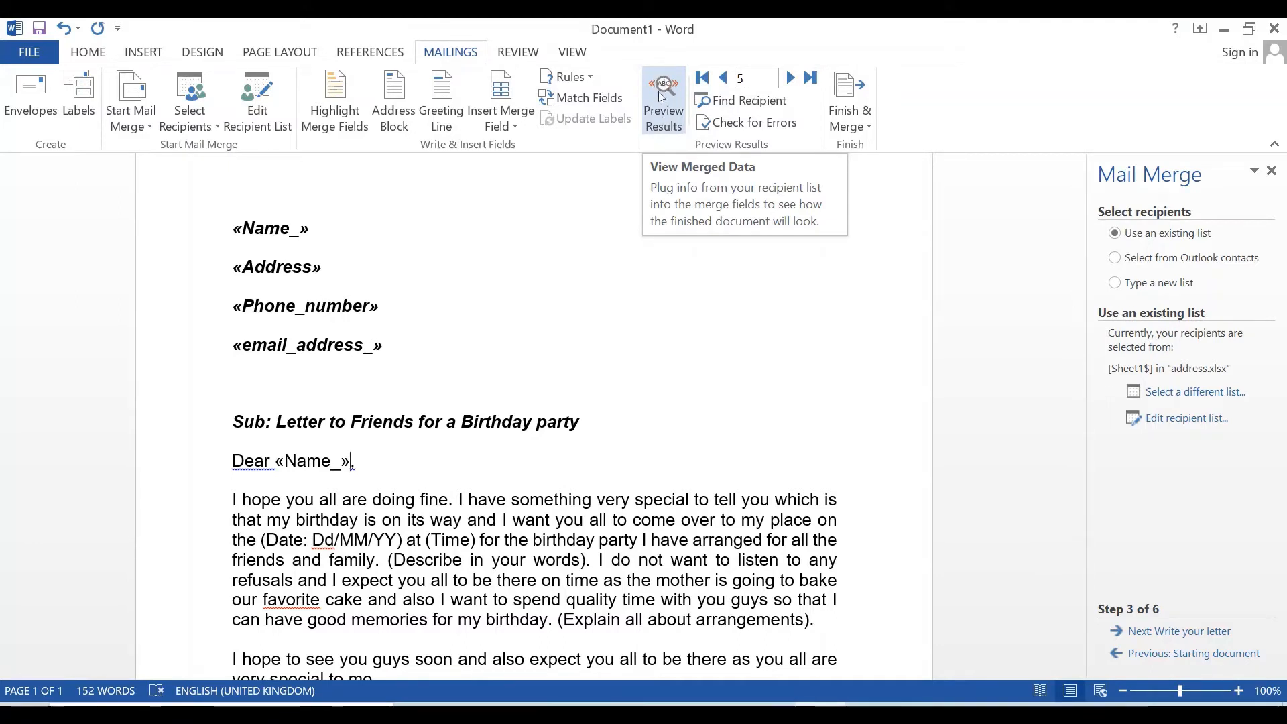
pyautogui.click(666, 107)
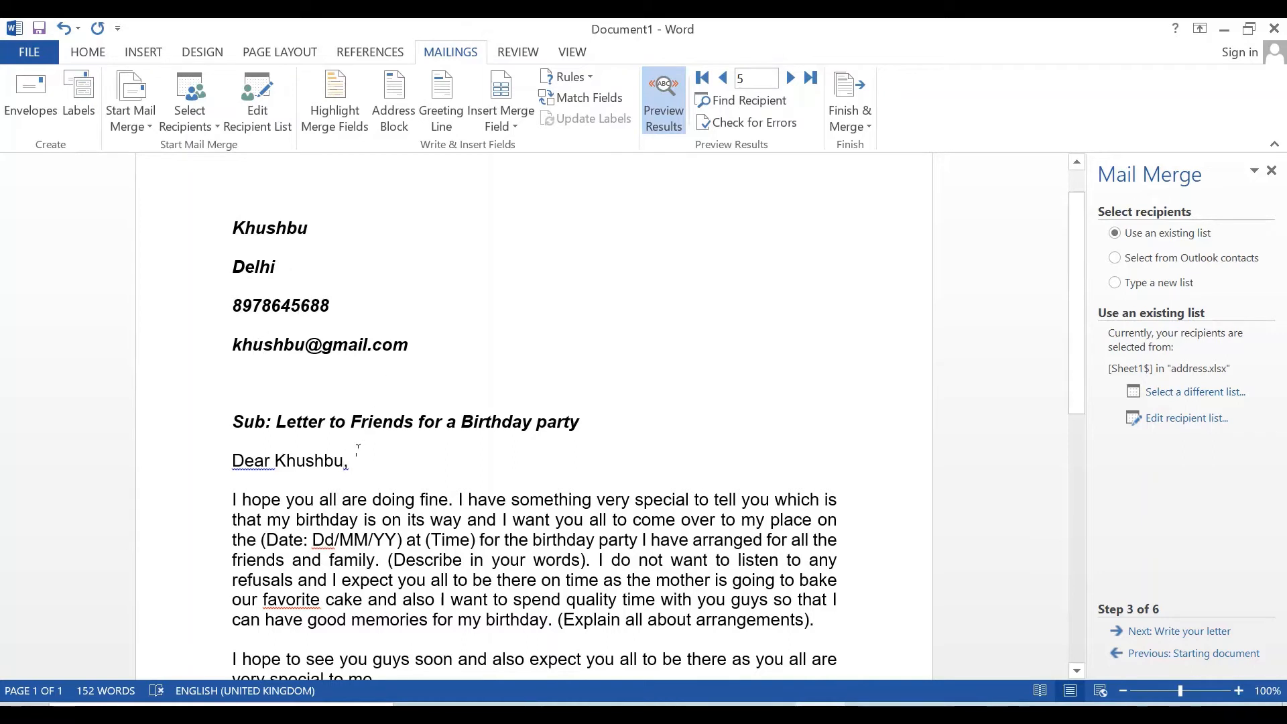
# - Check the previewed name in the greeting, opening the merge field list without inserting anything
pyautogui.click(311, 462)
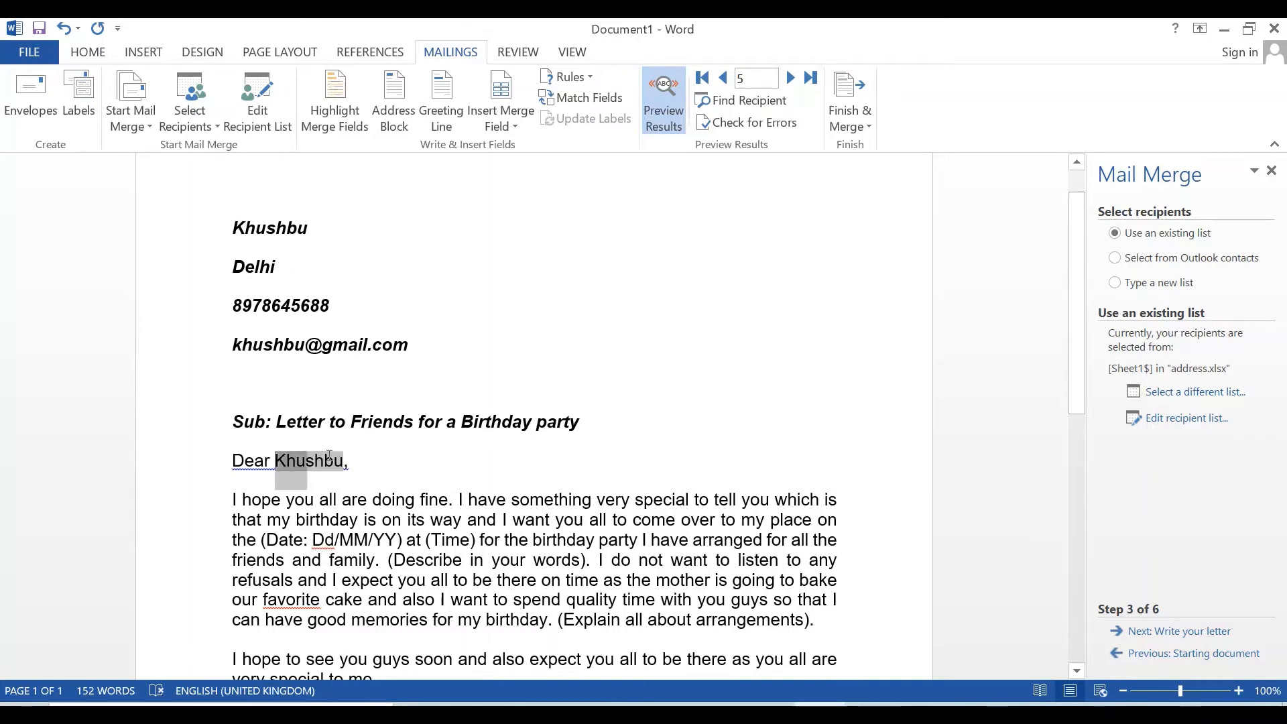
pyautogui.click(364, 468)
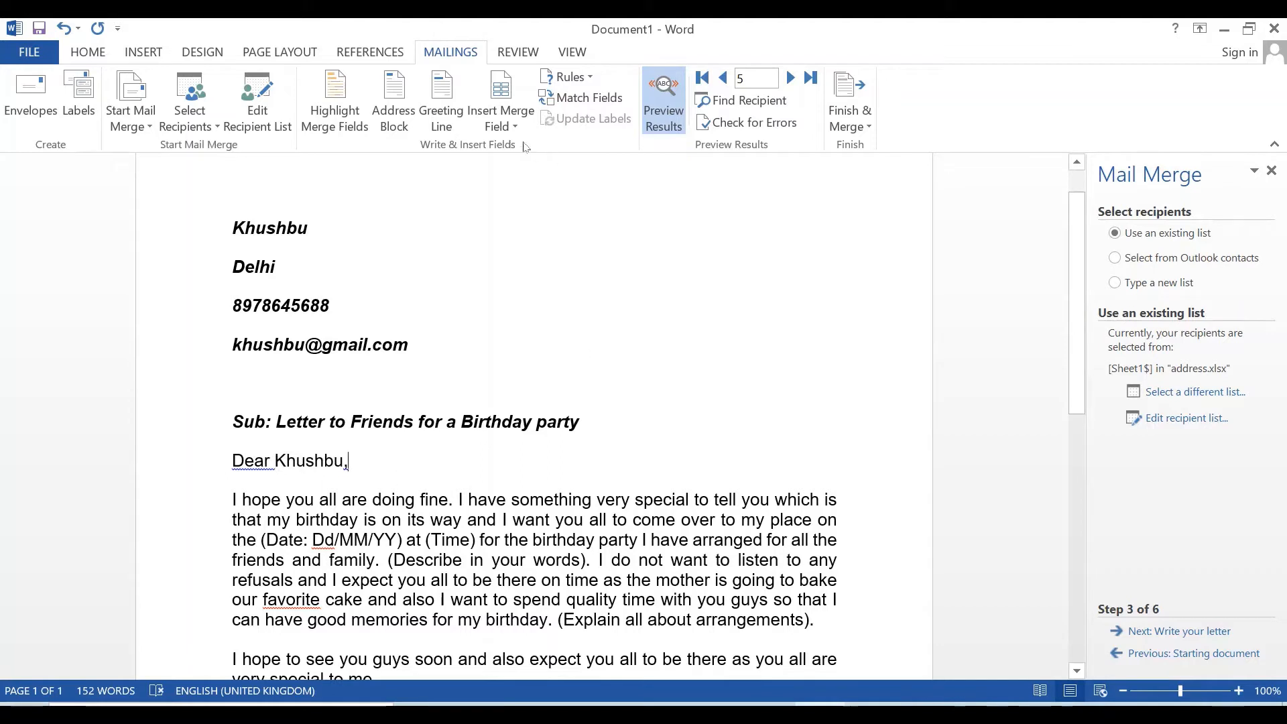
pyautogui.click(503, 124)
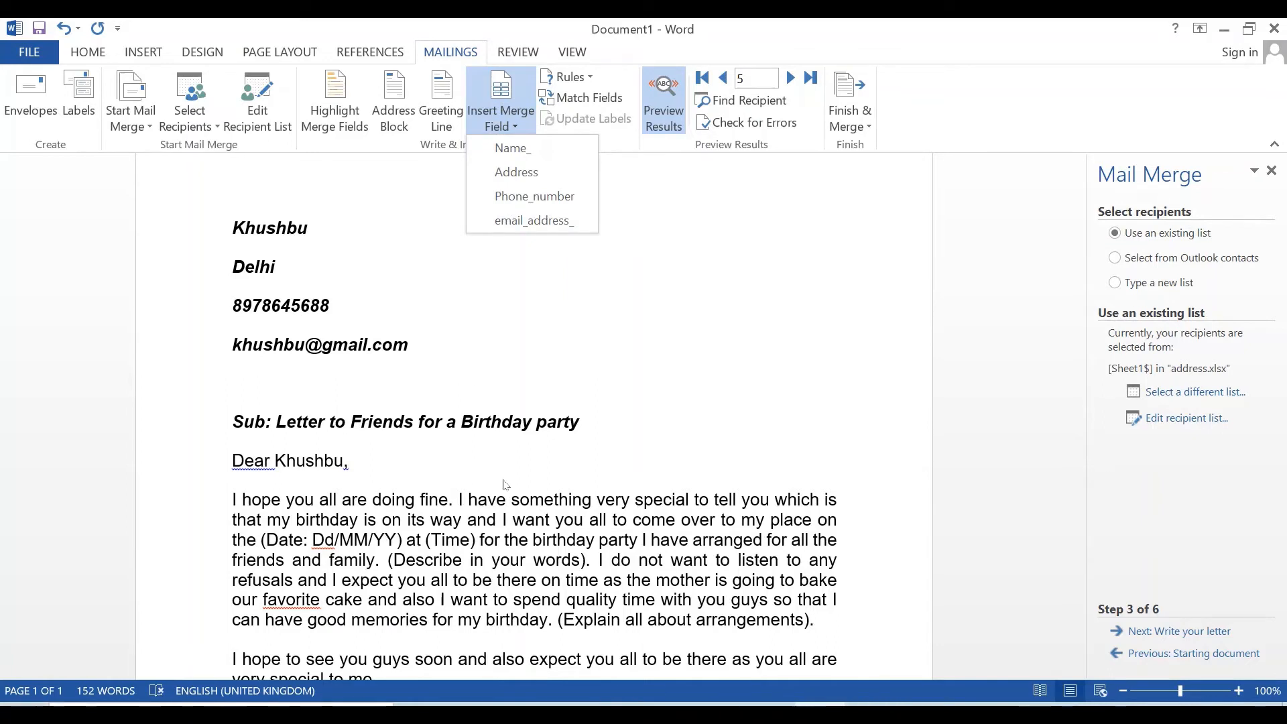
pyautogui.click(586, 430)
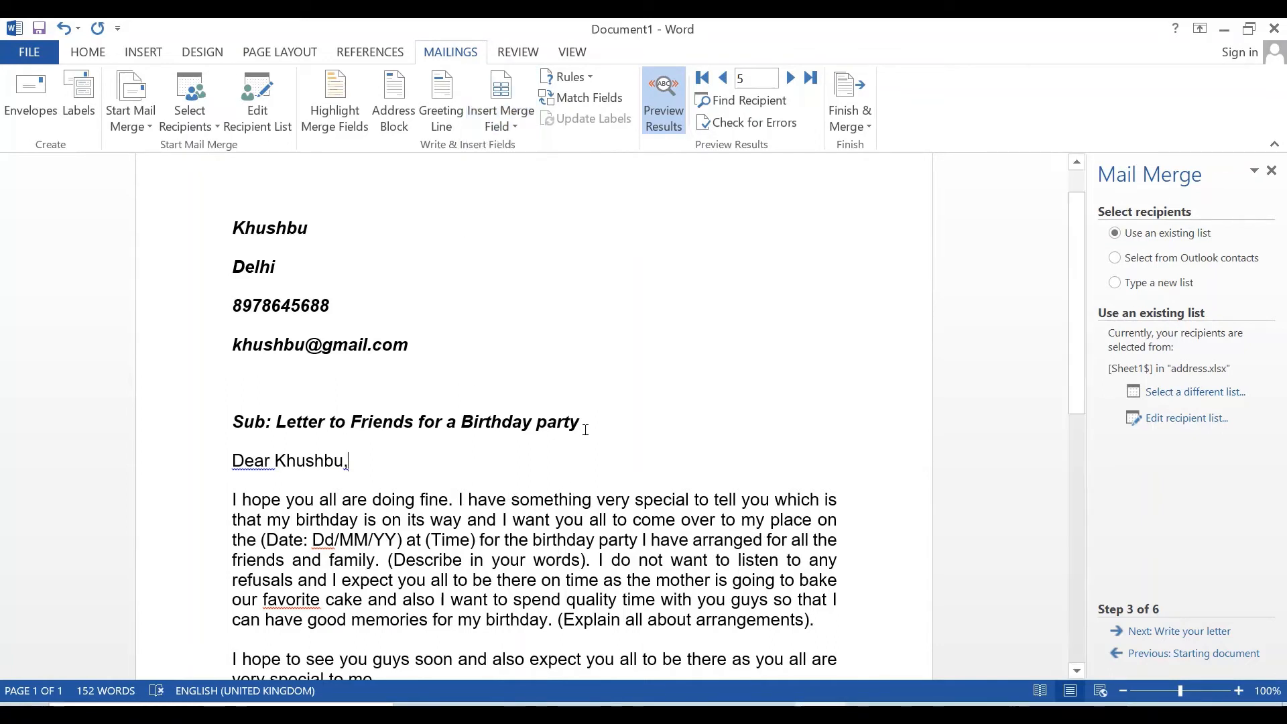
pyautogui.click(516, 126)
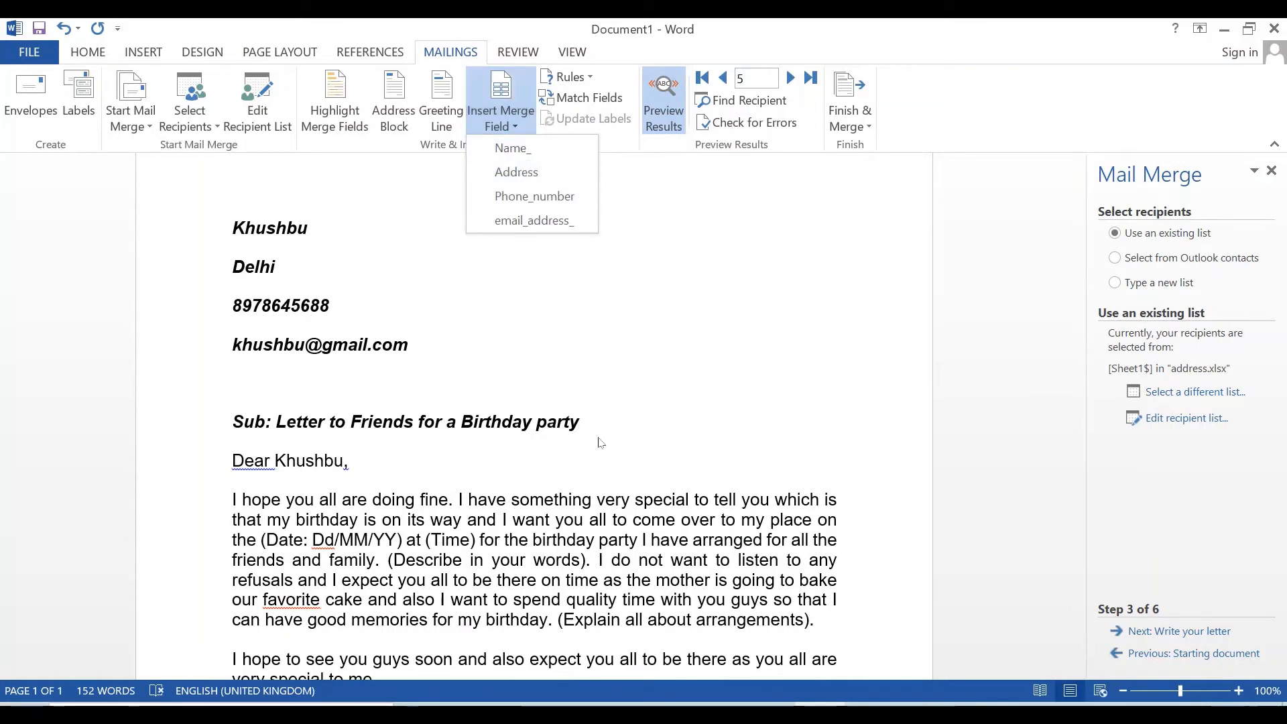
pyautogui.click(567, 340)
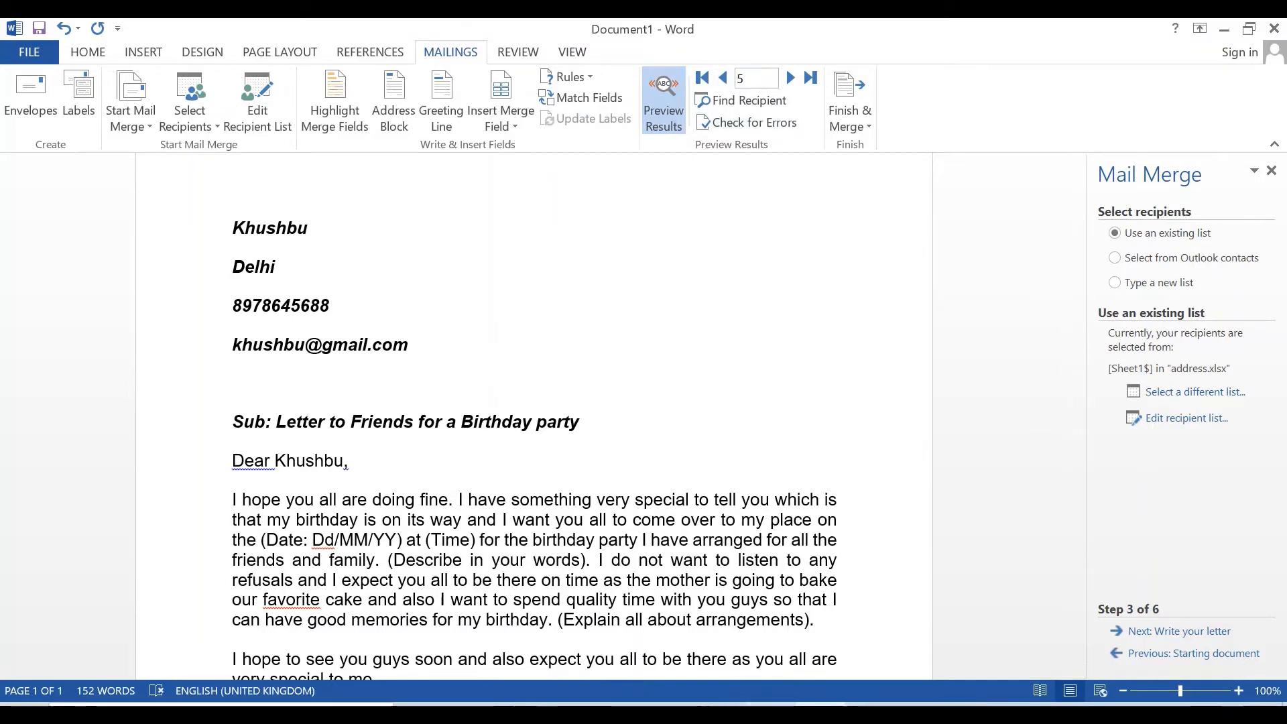
# - Compare with the Excel address workbook and step back to the fourth recipient's letter
pyautogui.click(770, 706)
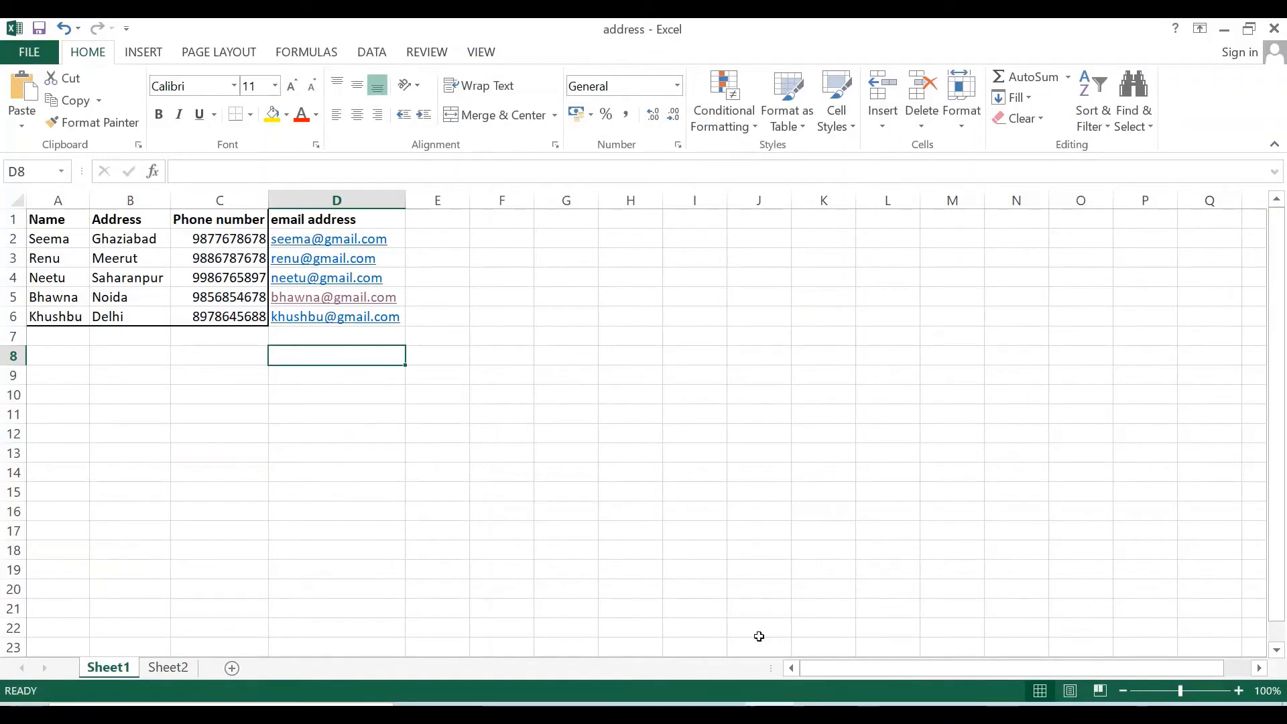
pyautogui.click(819, 705)
pyautogui.click(725, 79)
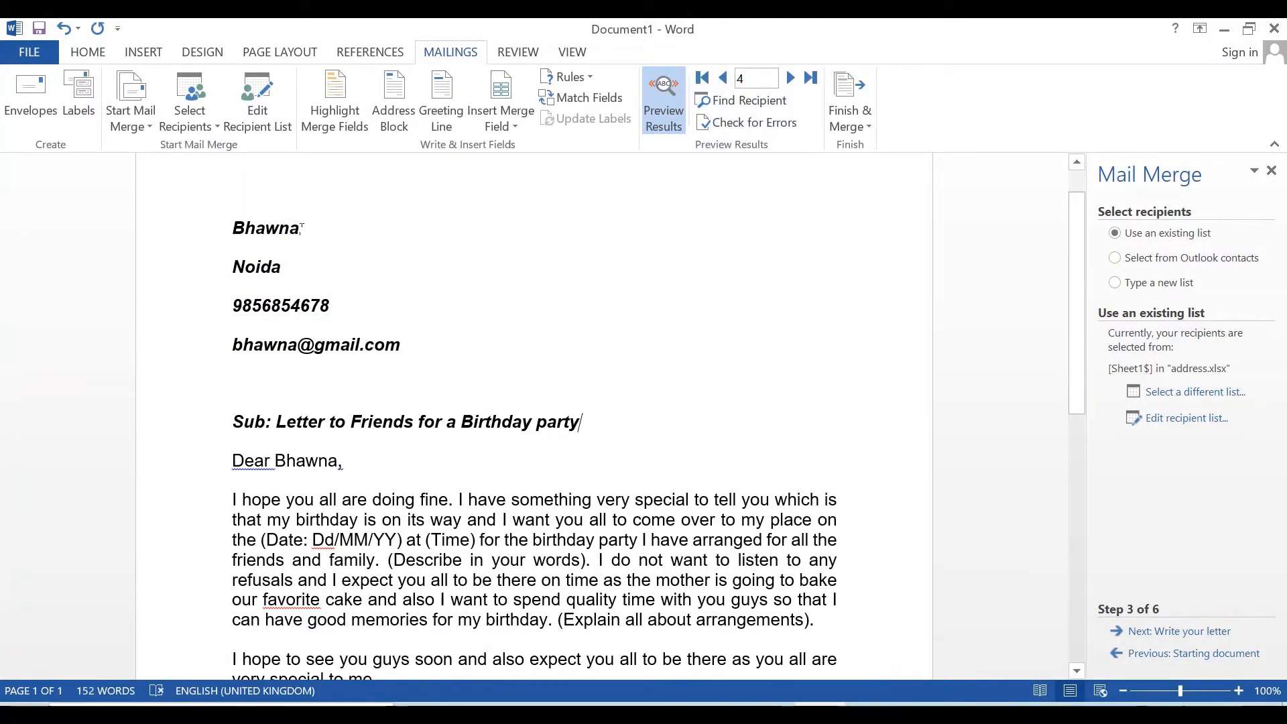
# - Step back to record 2 and open the Finish & Merge dropdown
pyautogui.click(723, 78)
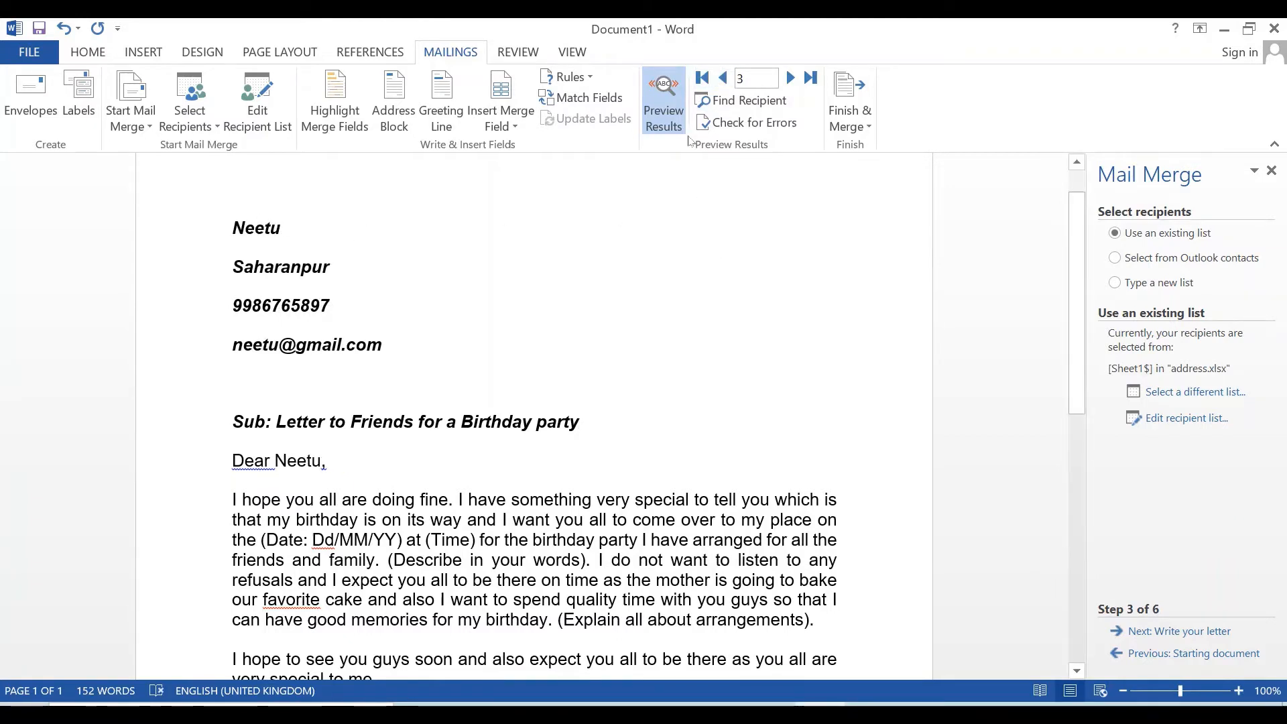
pyautogui.click(724, 79)
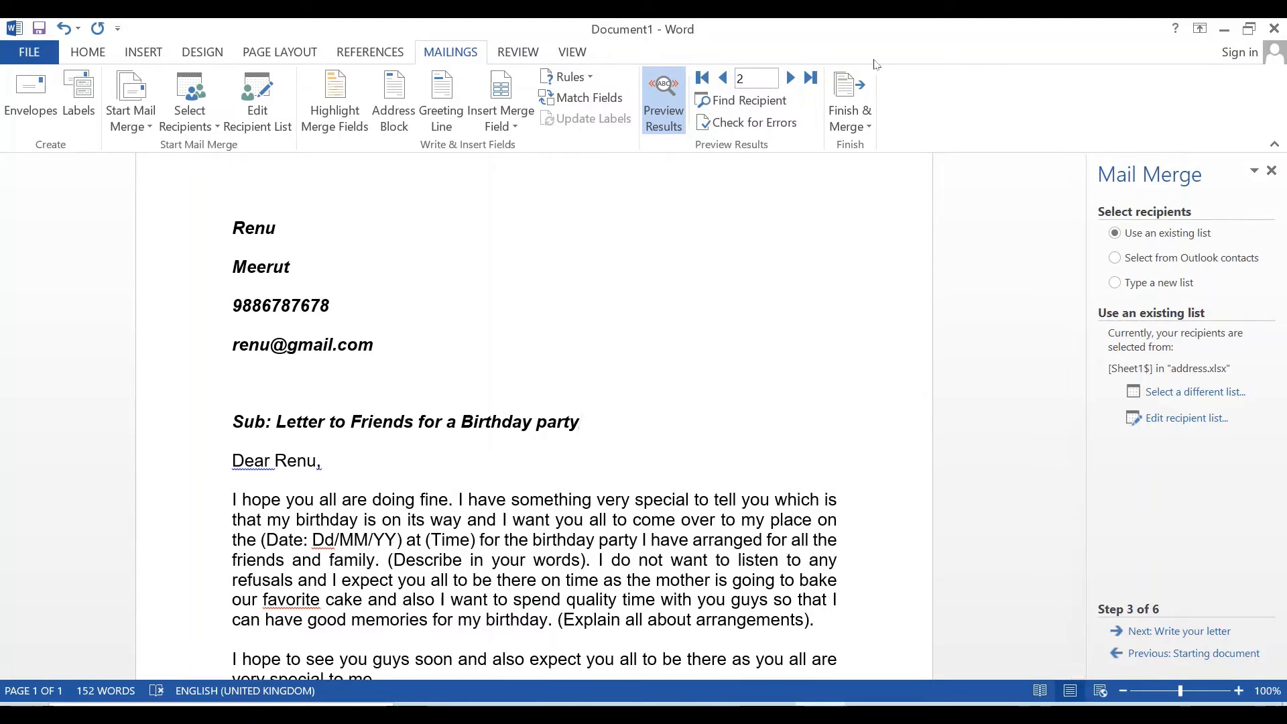
pyautogui.click(869, 131)
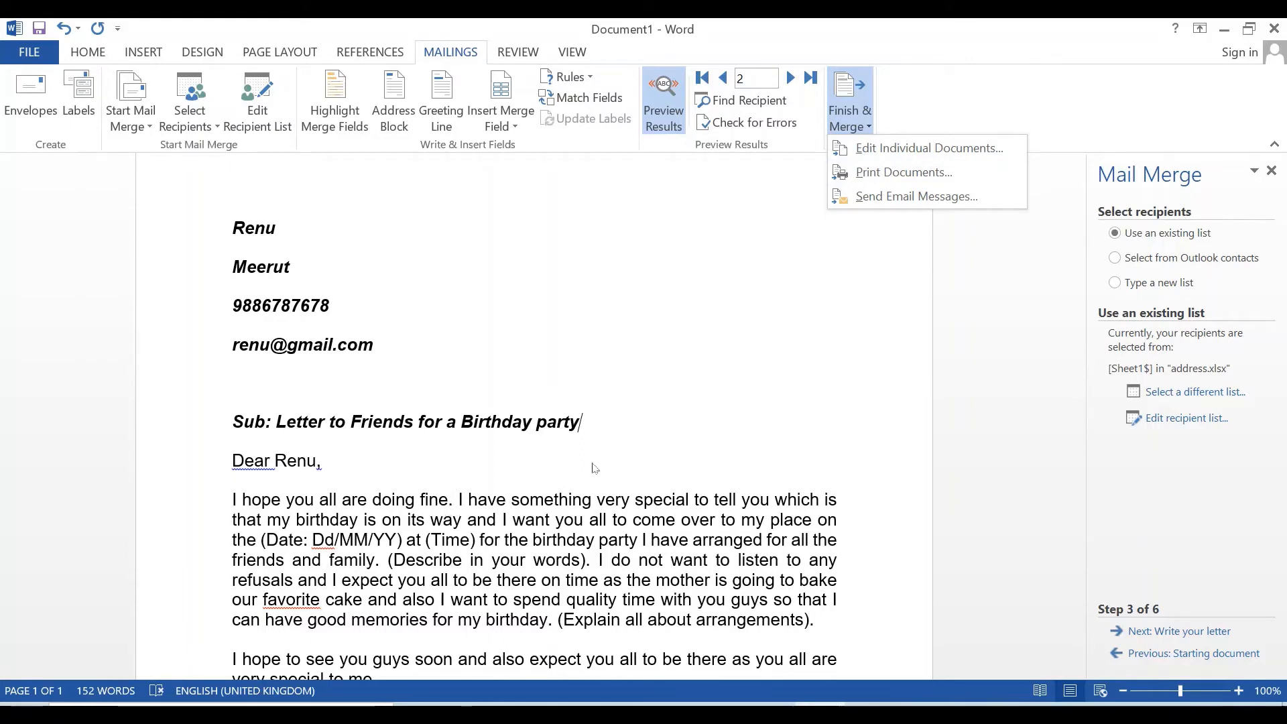
# - In Merge to Printer, try the Current record, From/To and All options, then cancel without printing
pyautogui.click(936, 174)
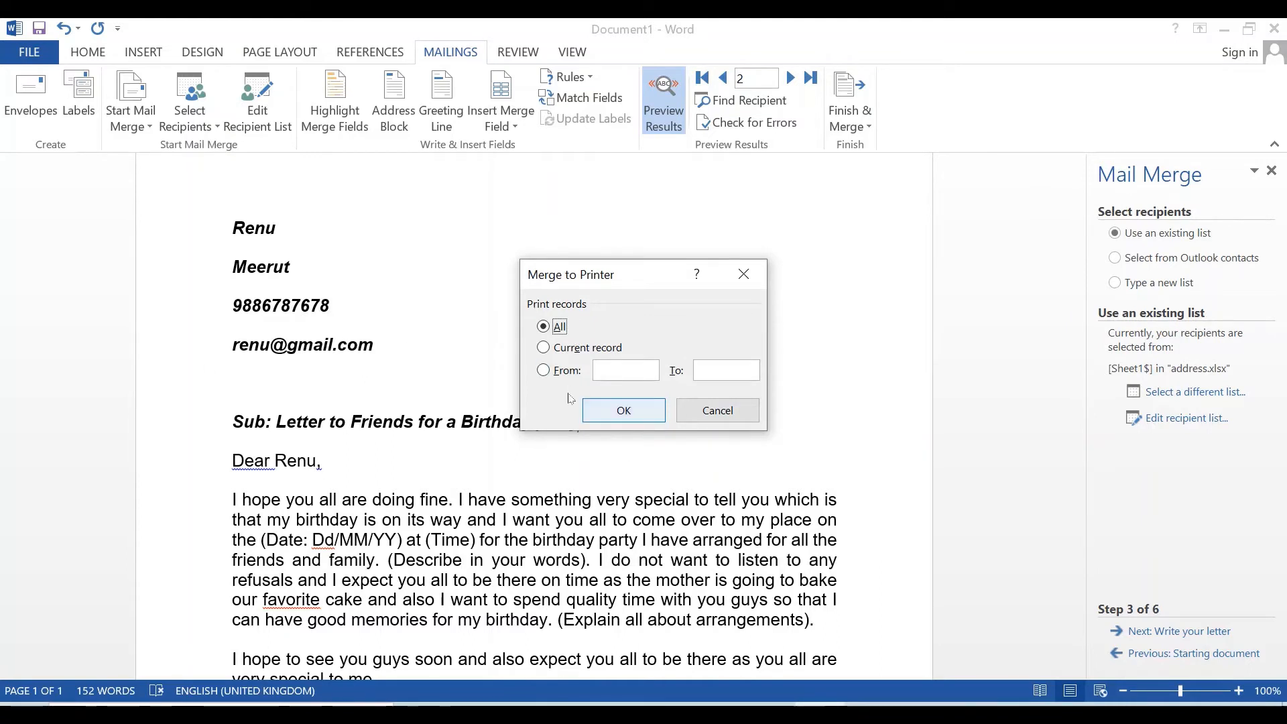
pyautogui.click(543, 347)
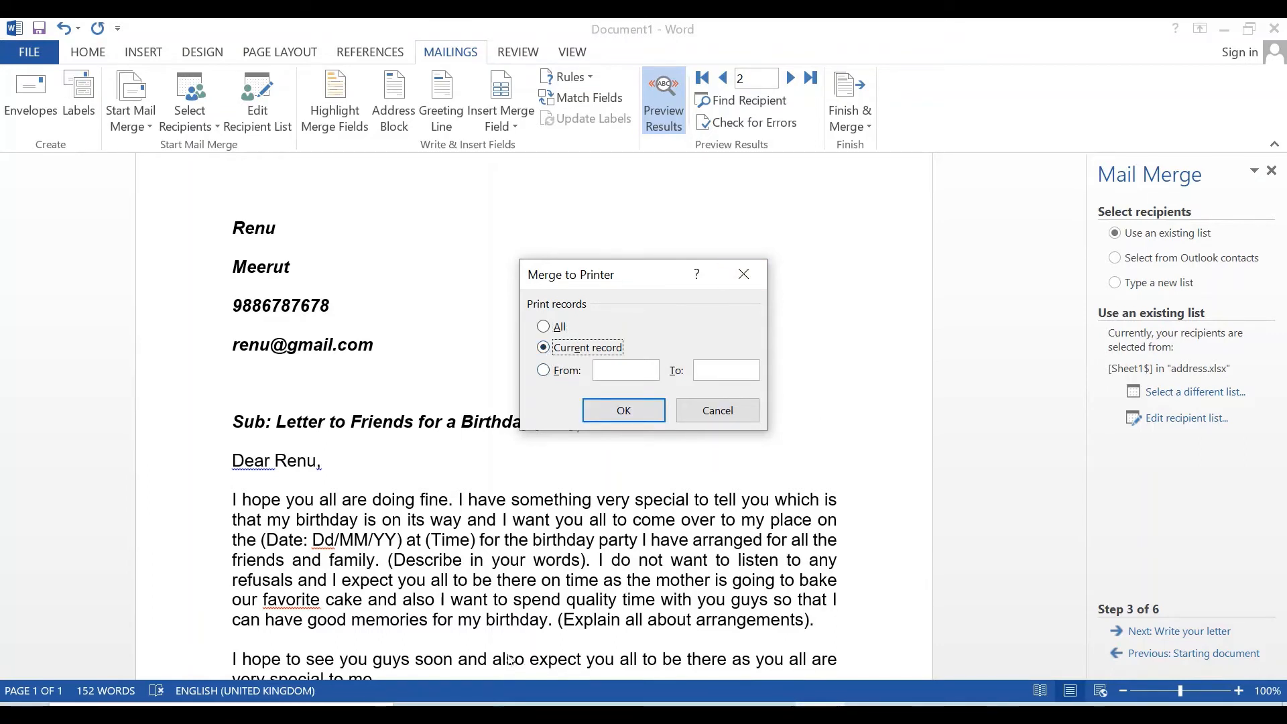
pyautogui.click(544, 370)
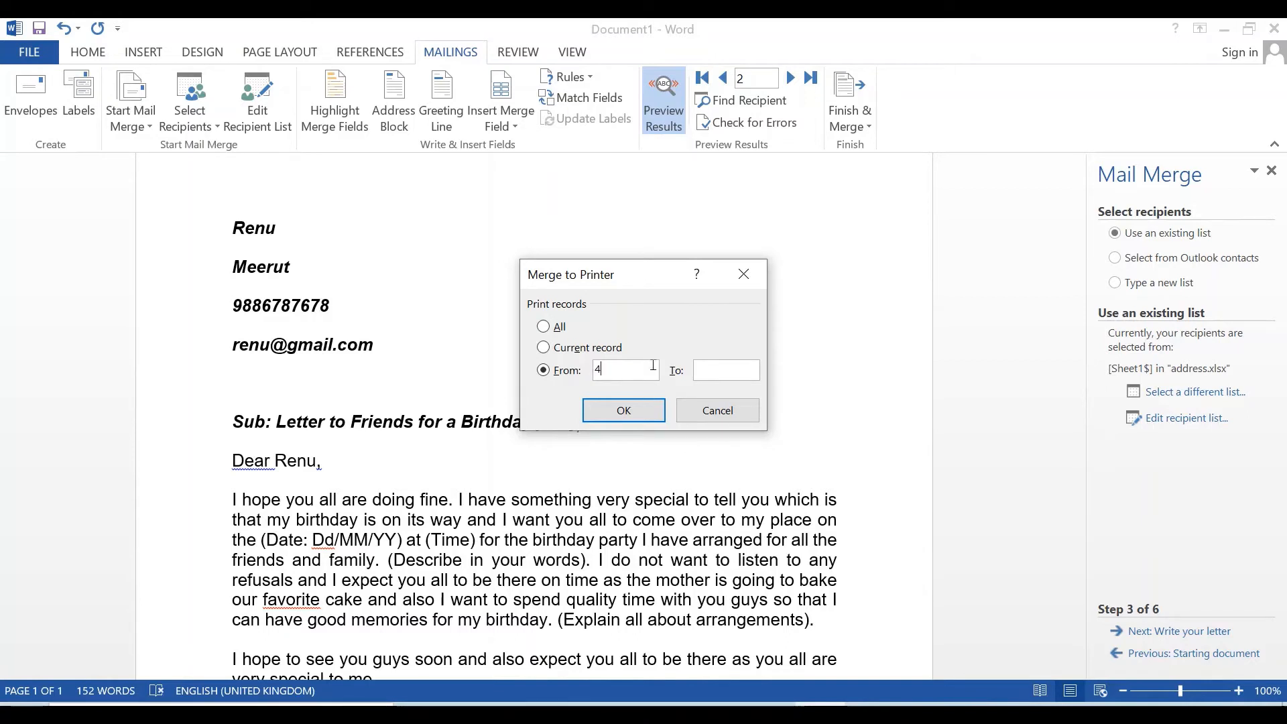
pyautogui.press('Tab')
pyautogui.click(545, 327)
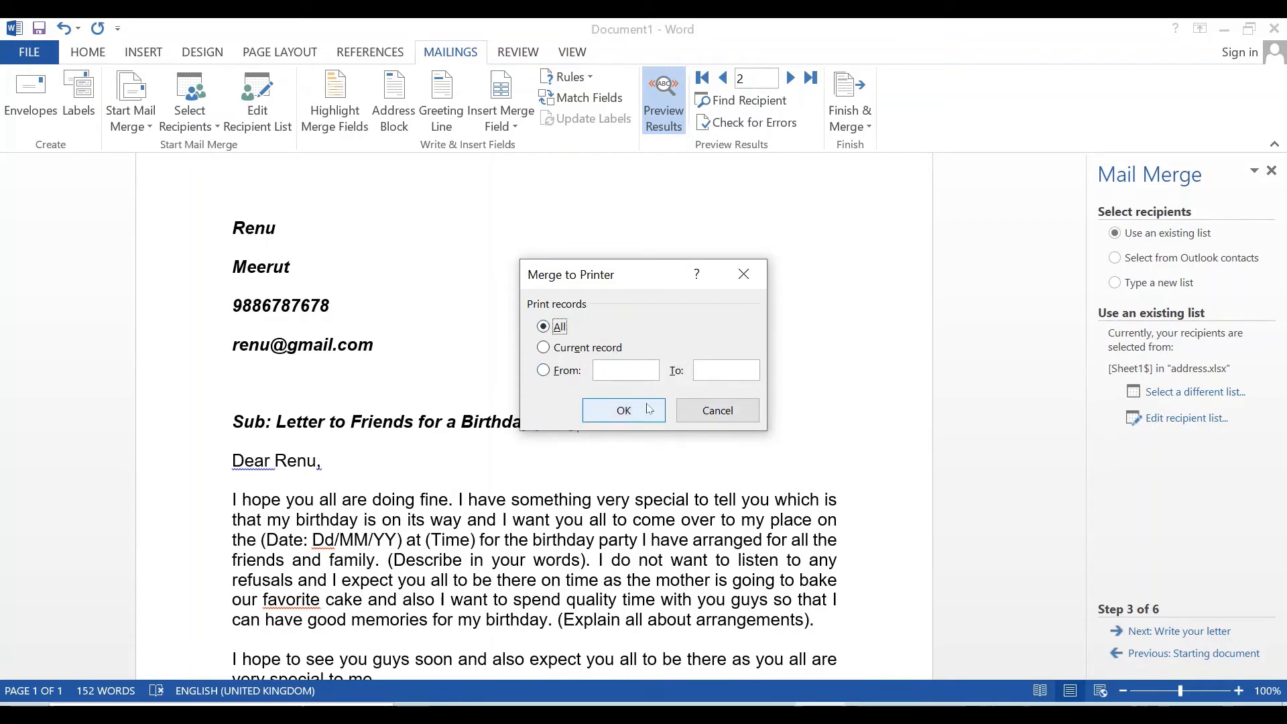
pyautogui.click(739, 414)
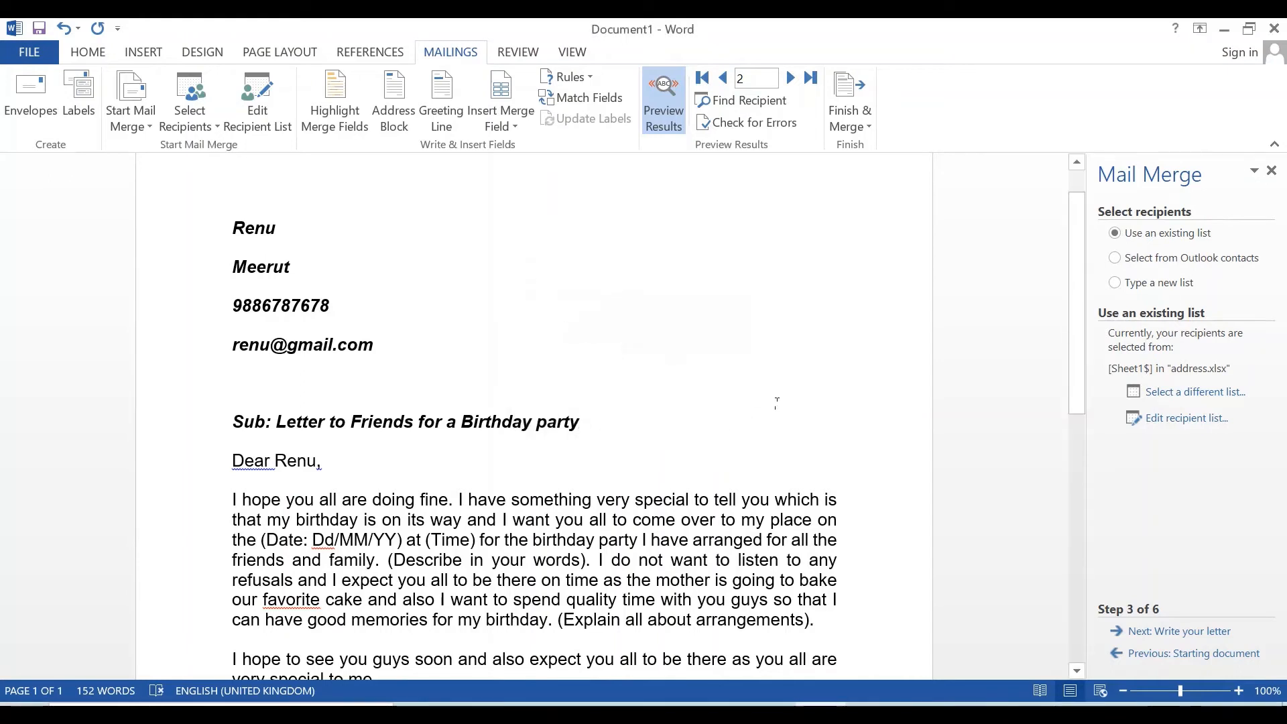
# - Open the Finish & Merge dropdown on the Mailings ribbon
pyautogui.click(865, 128)
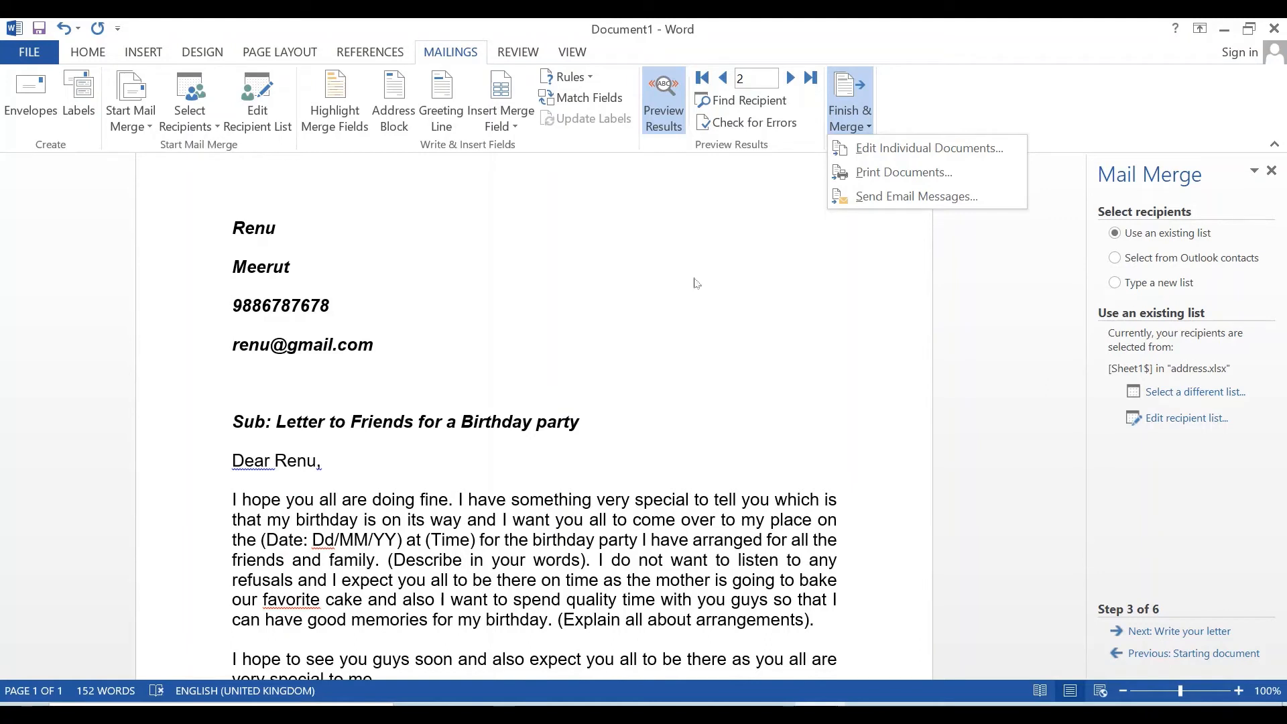
# - Set up the e-mail merge: To email_address_, subject 'invitation letter', Plain text format
pyautogui.click(879, 197)
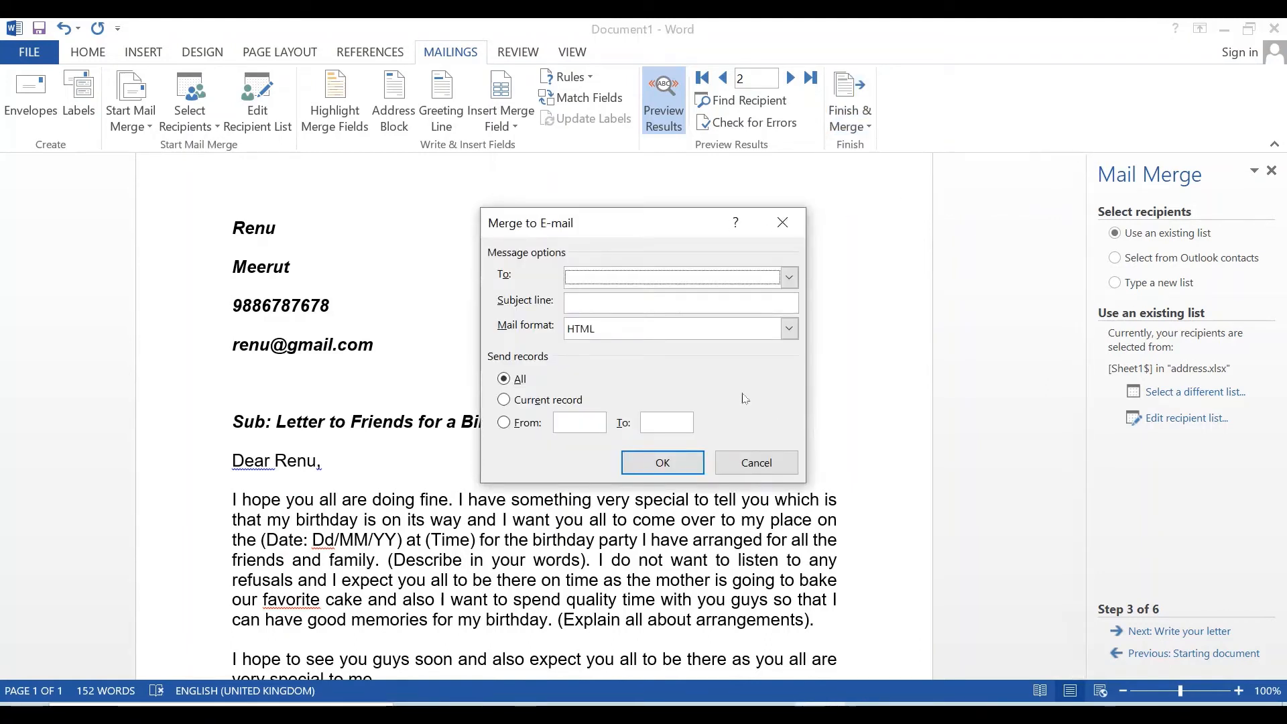
pyautogui.click(790, 278)
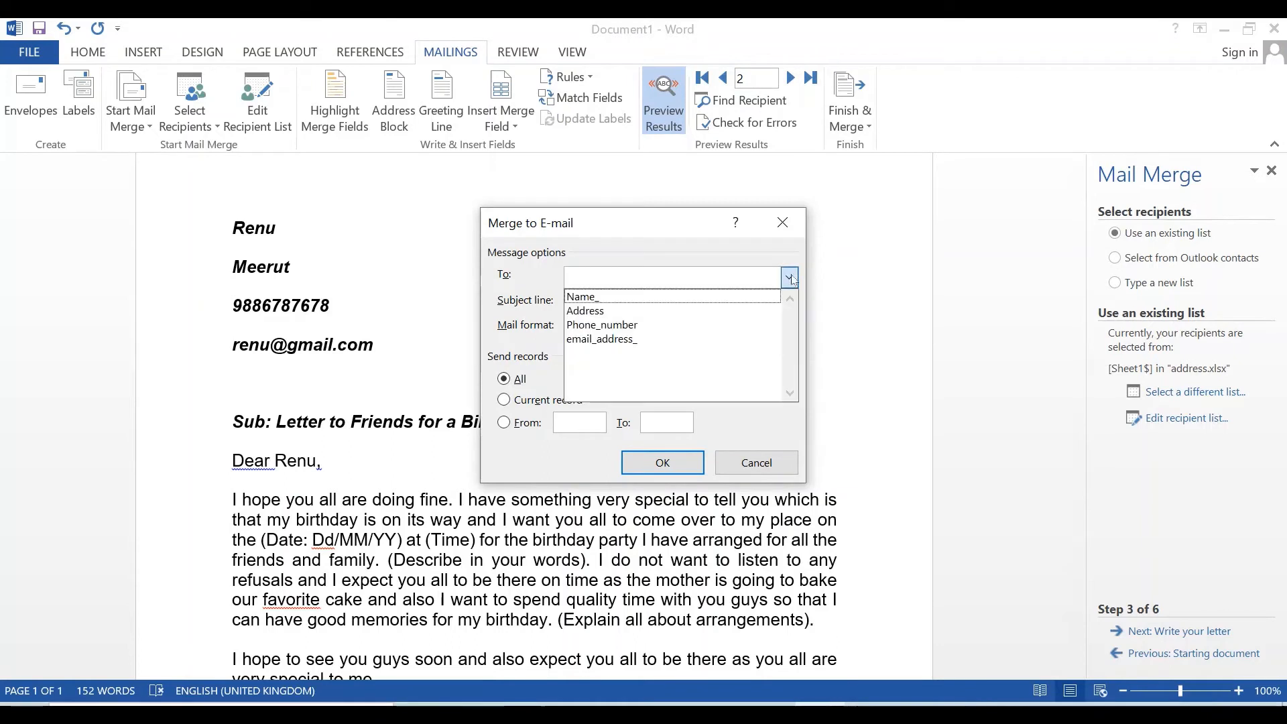
pyautogui.click(662, 340)
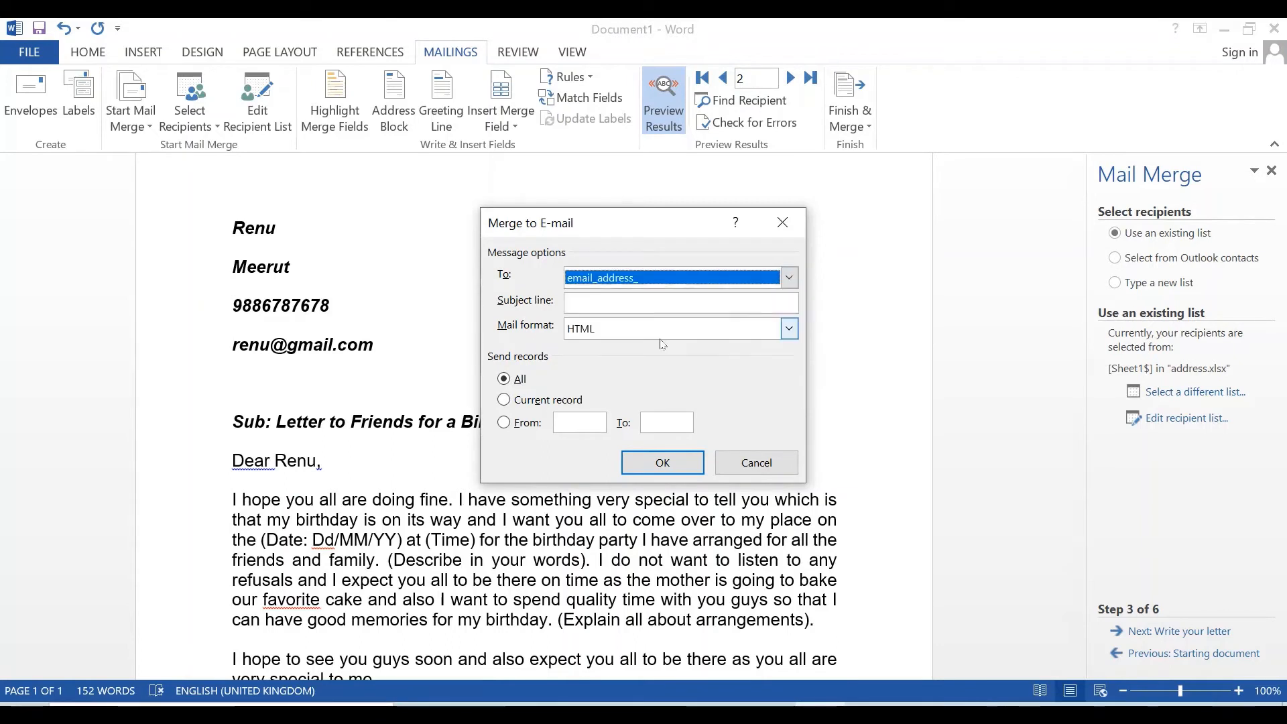
pyautogui.click(616, 304)
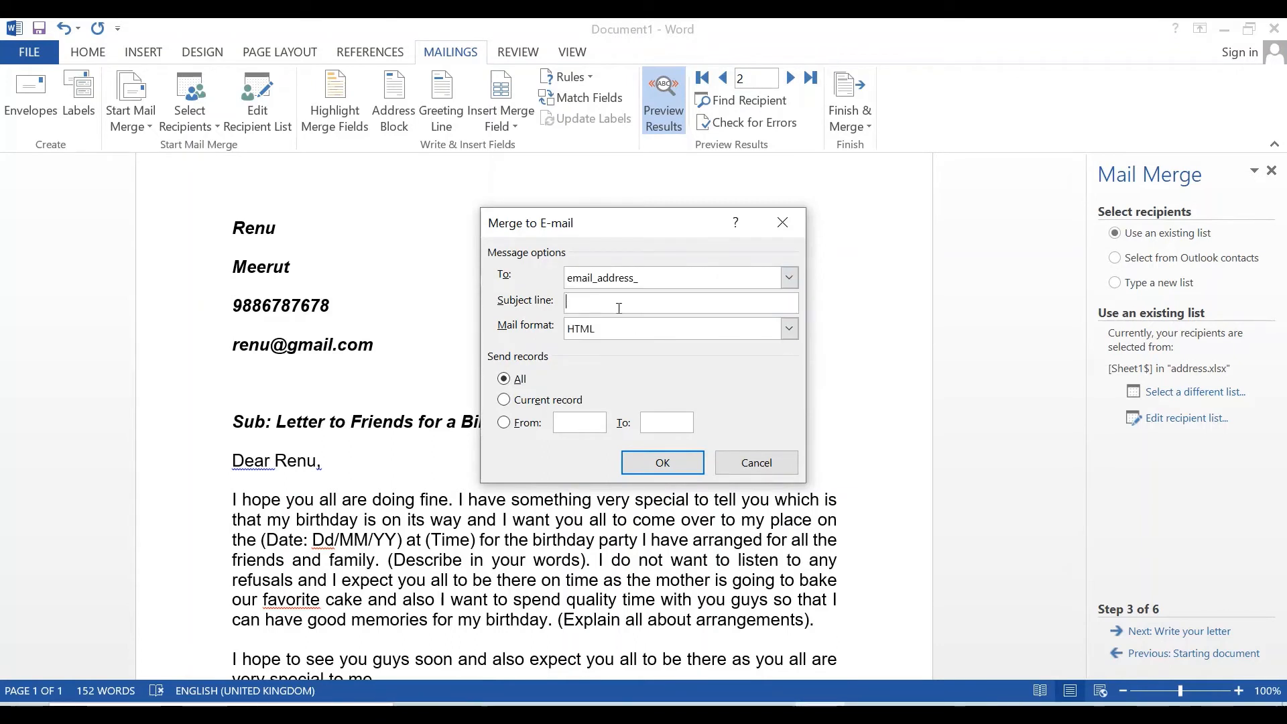
pyautogui.write('invit')
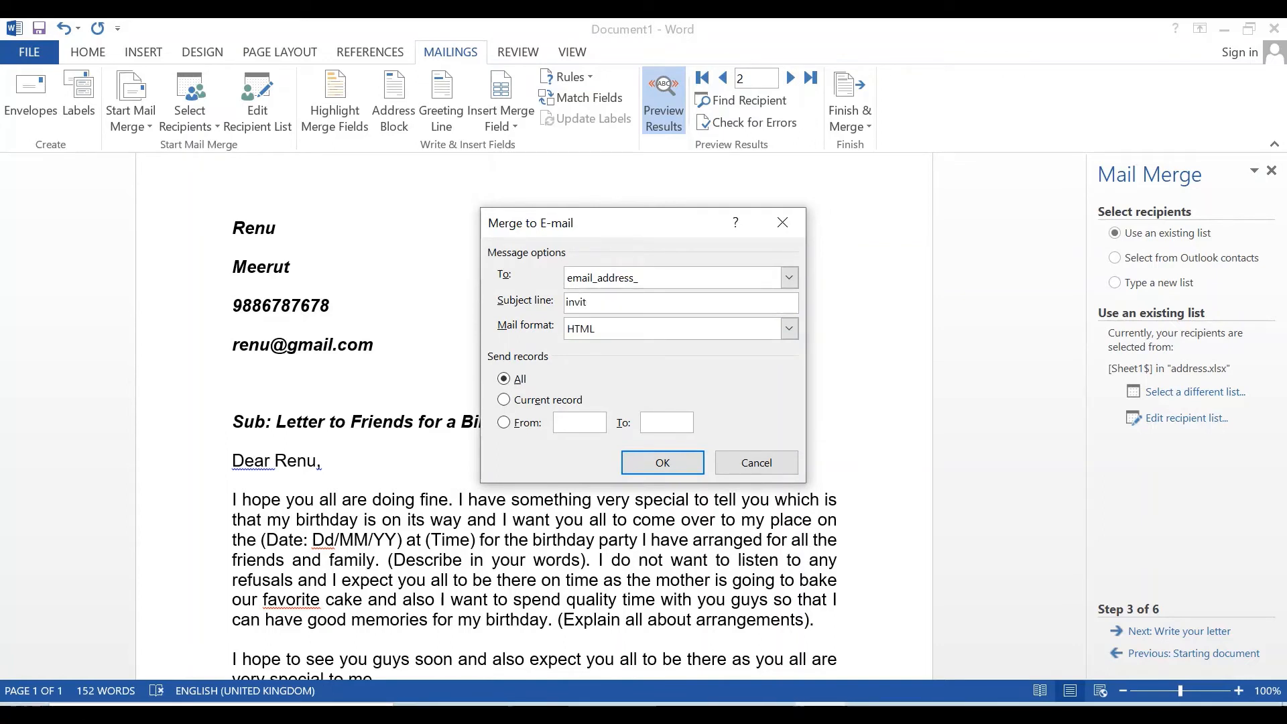
pyautogui.write('ation letter')
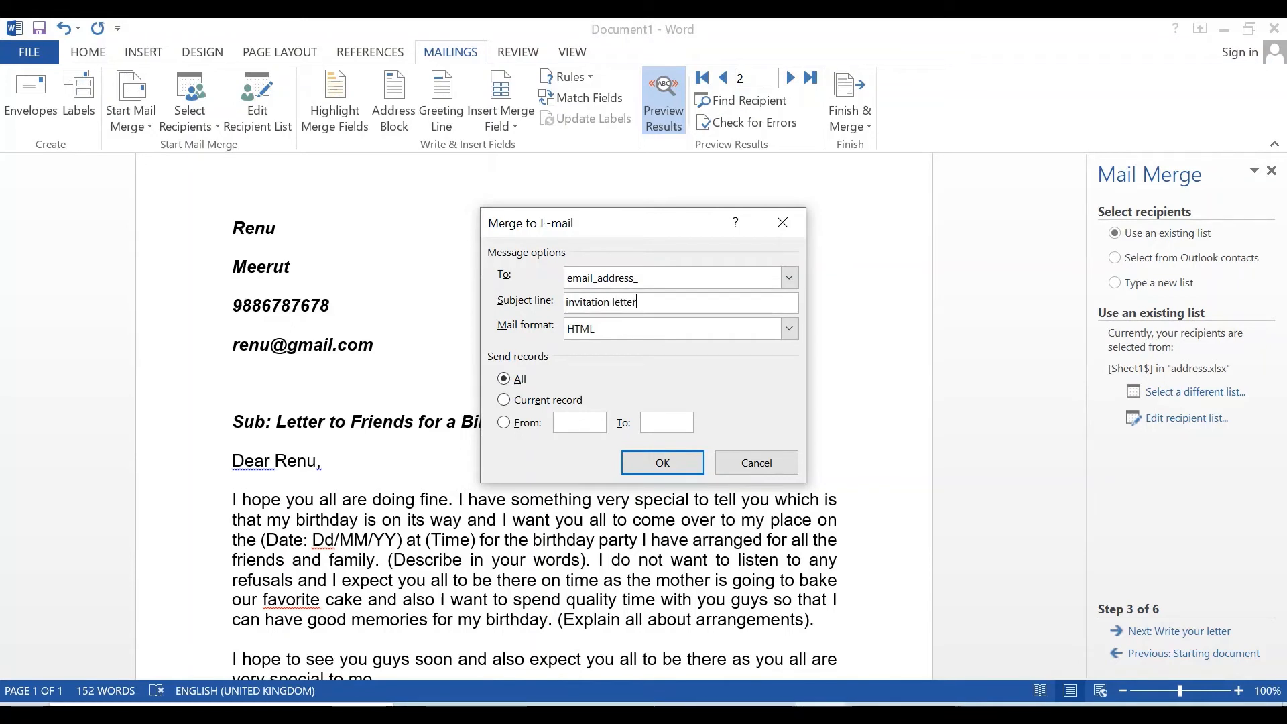
pyautogui.click(612, 330)
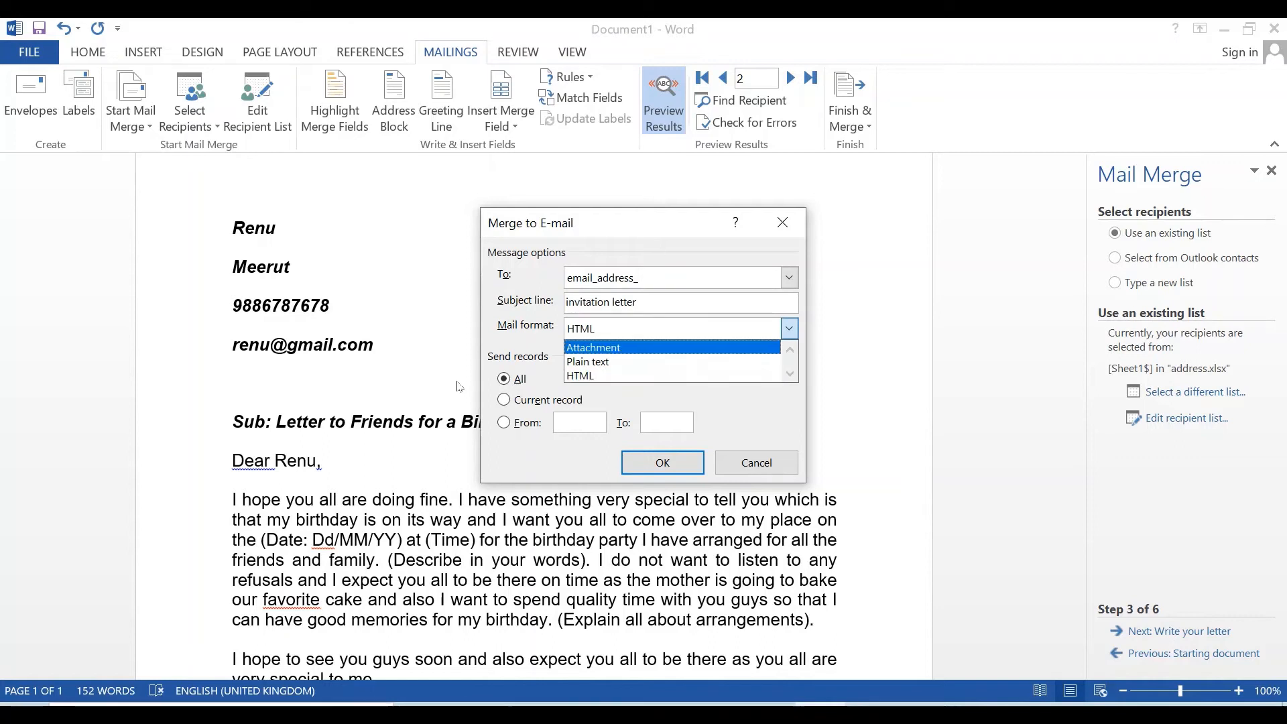
pyautogui.click(590, 362)
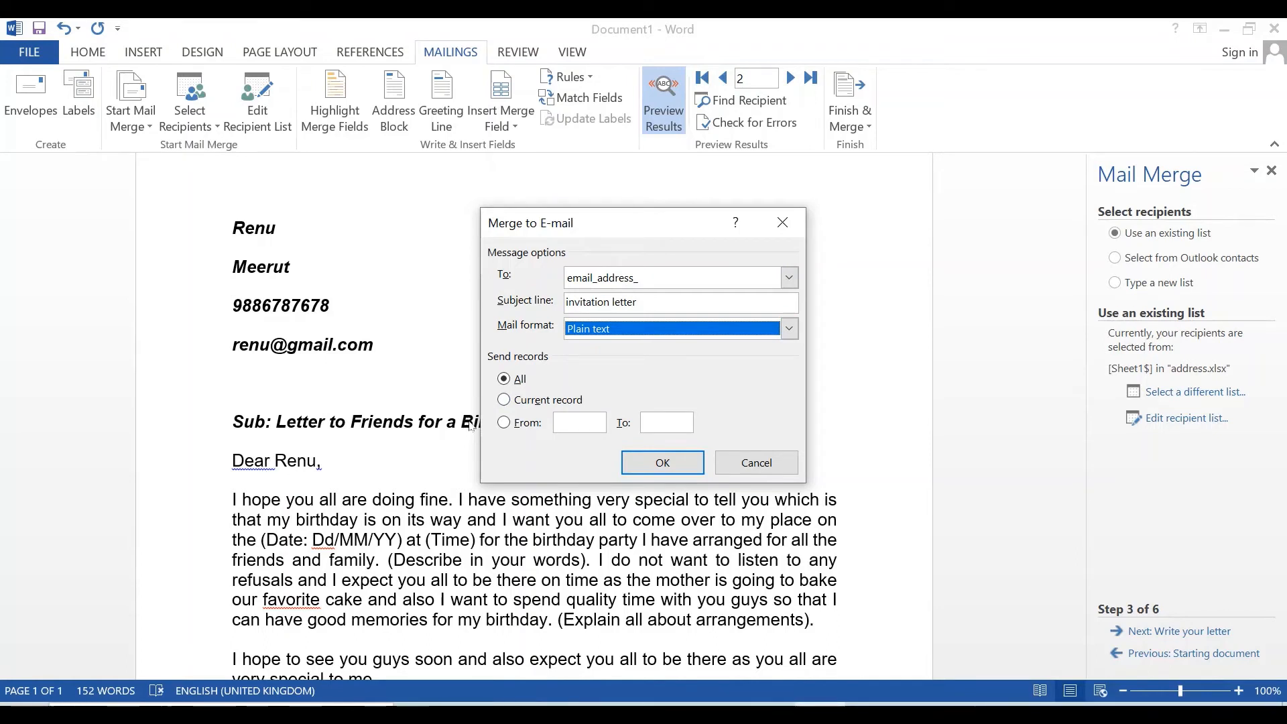
# - Send the merged e-mails for records 1 to 4, then dismiss the no-email-program error
pyautogui.click(568, 425)
pyautogui.write('4')
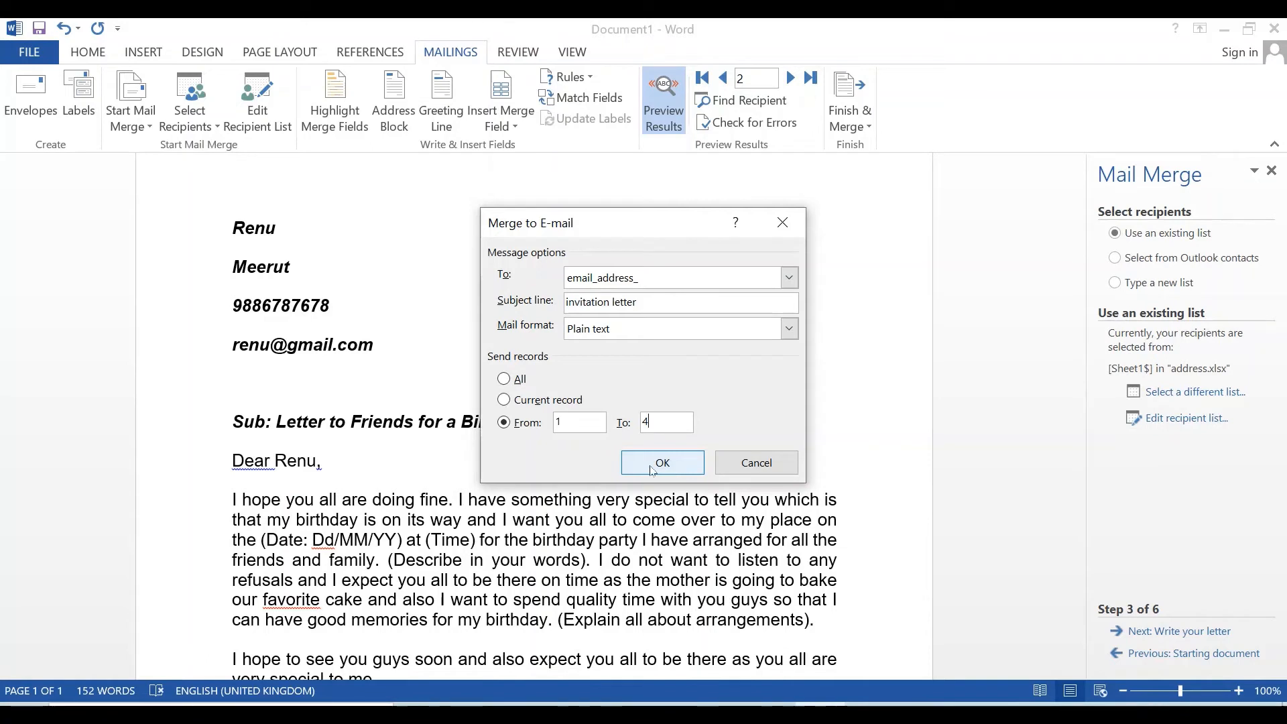
pyautogui.click(693, 460)
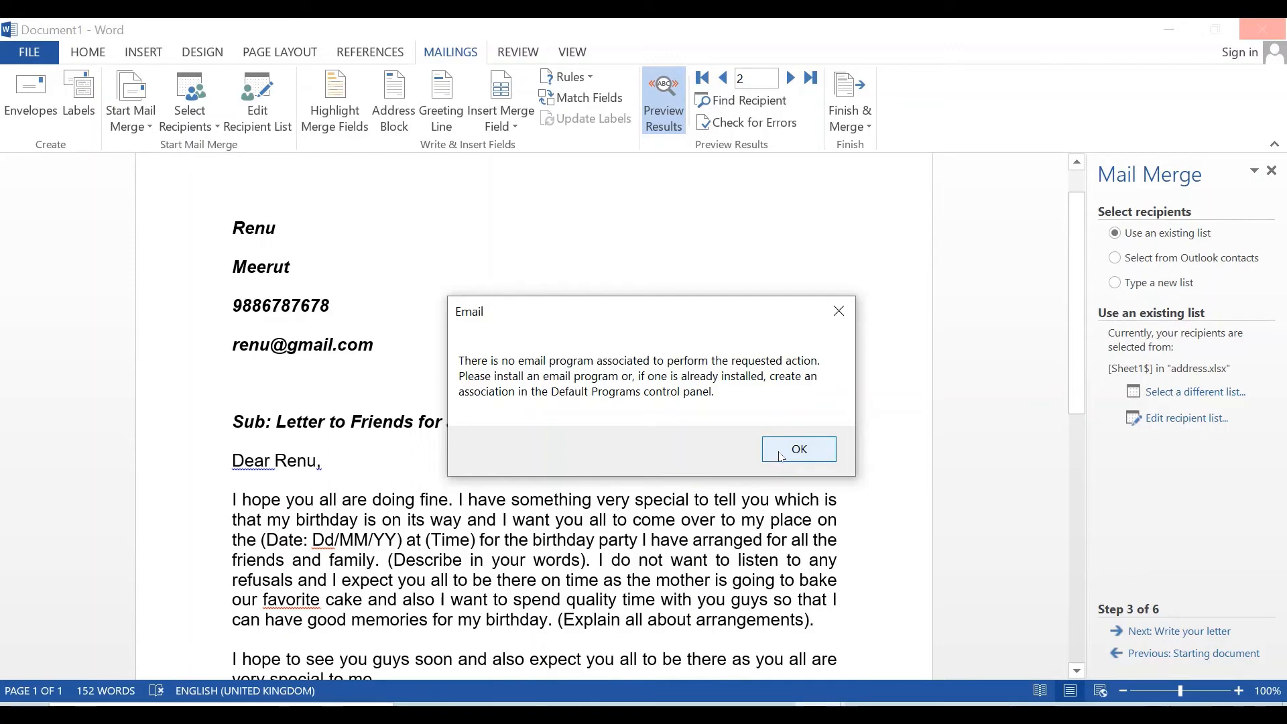
pyautogui.click(780, 455)
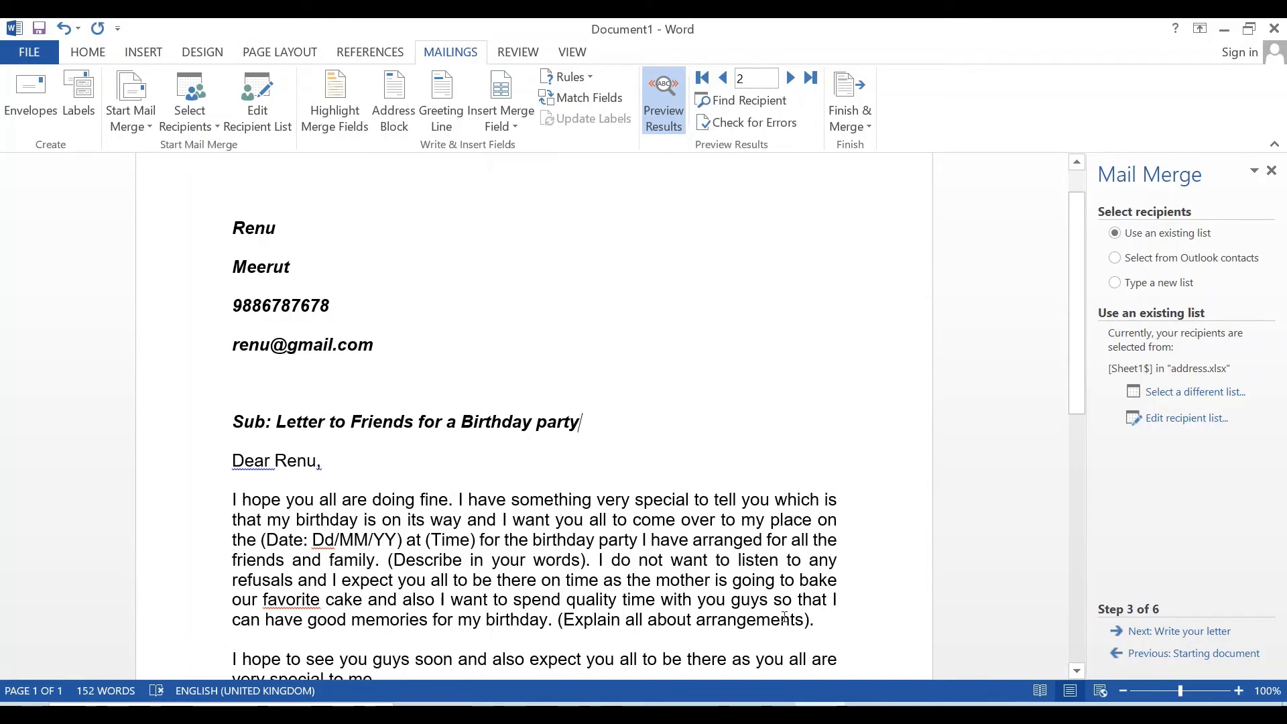
# - Flip between the Excel address workbook and the Word letter twice to review the contacts
pyautogui.hotkey('alt', 'Tab')
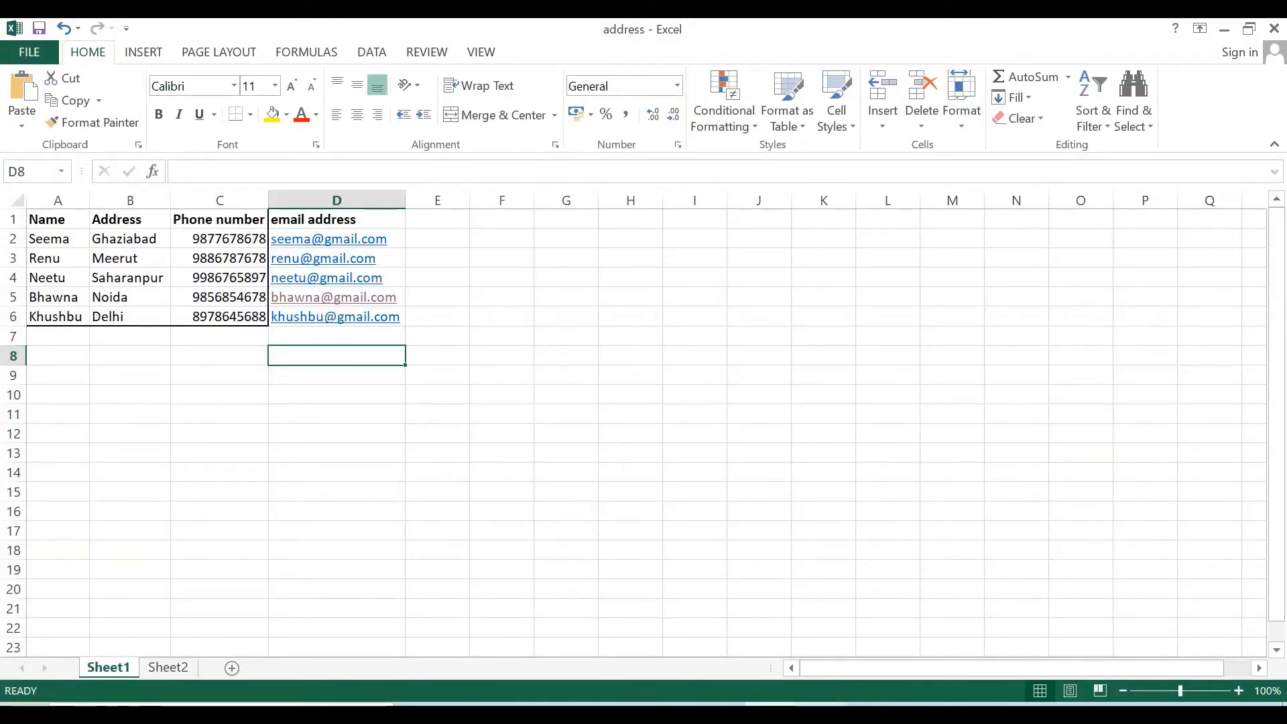
pyautogui.hotkey('alt', 'Tab')
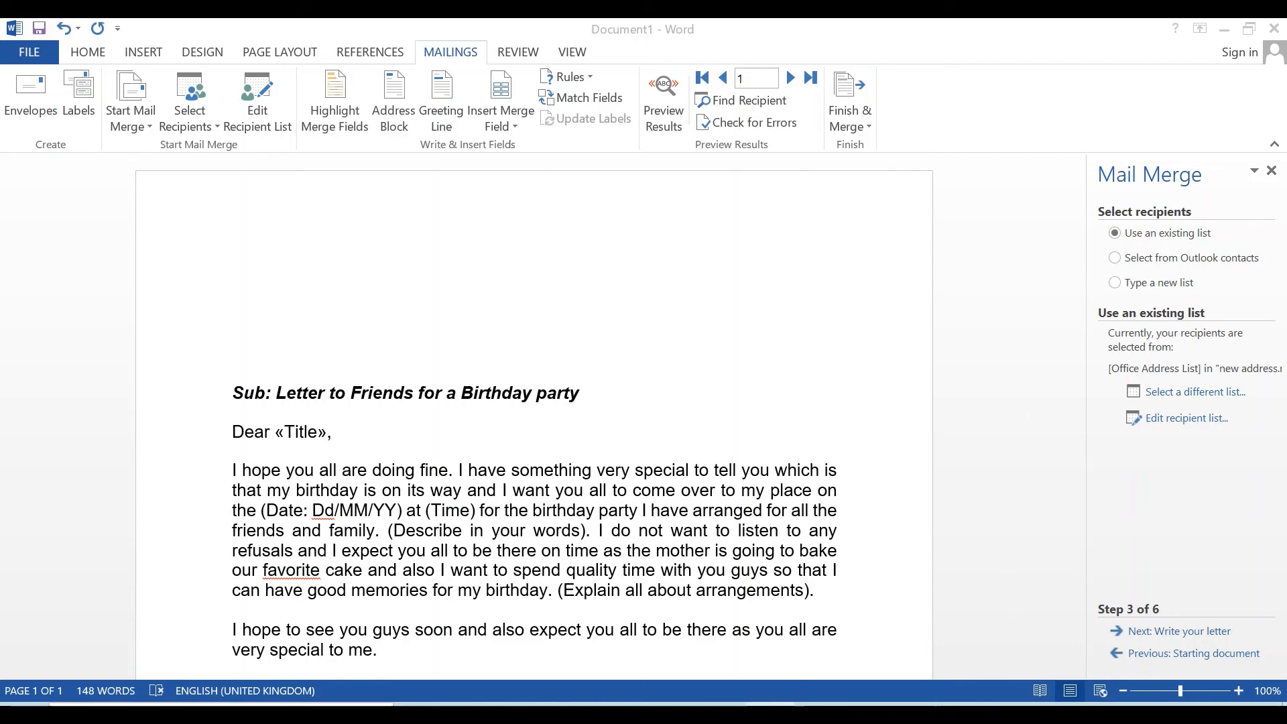
pyautogui.hotkey('alt', 'Tab')
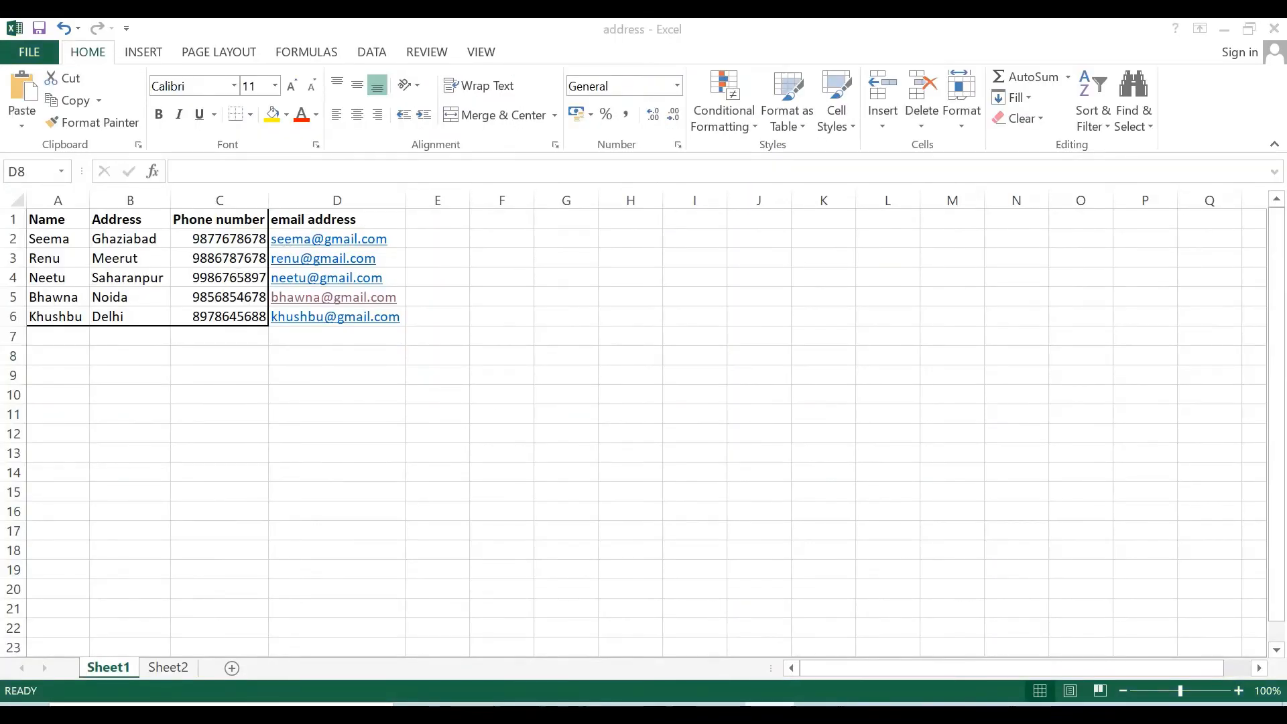
pyautogui.hotkey('alt', 'Tab')
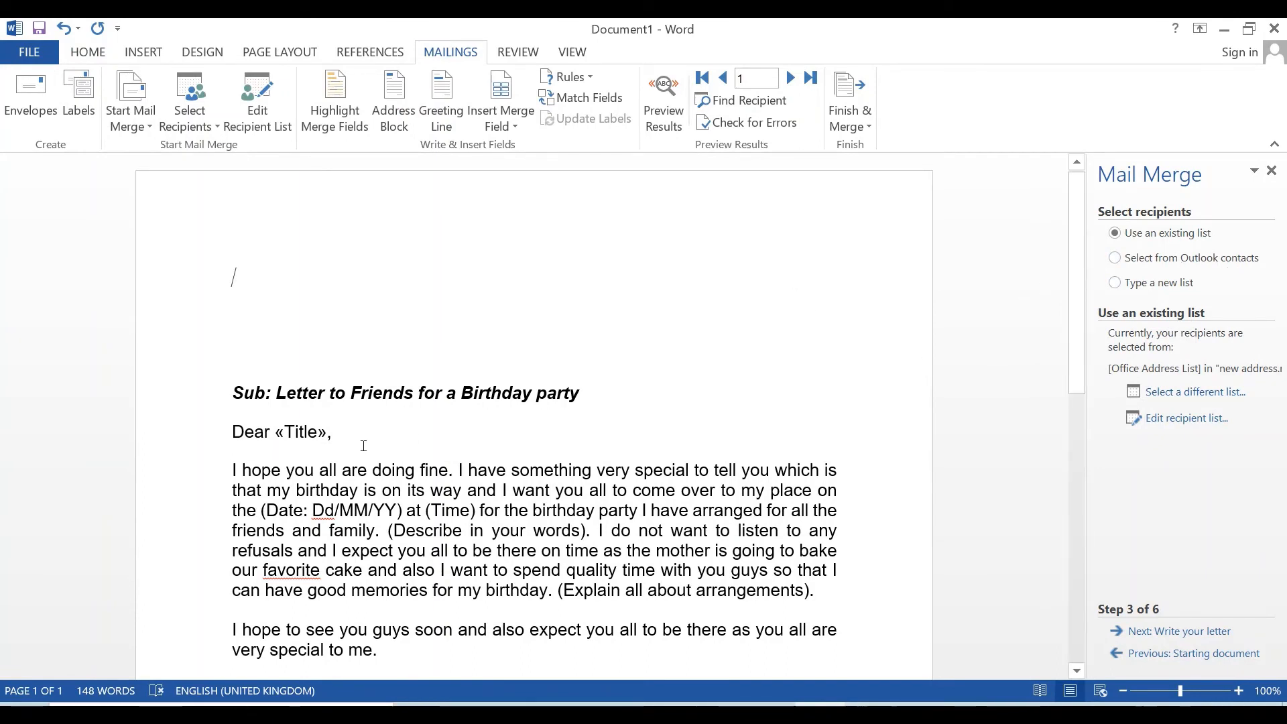
# - Delete the «Title» field after Dear in the greeting and close the Mail Merge pane
pyautogui.click(328, 454)
pyautogui.press('BackSpace')
pyautogui.press('BackSpace')
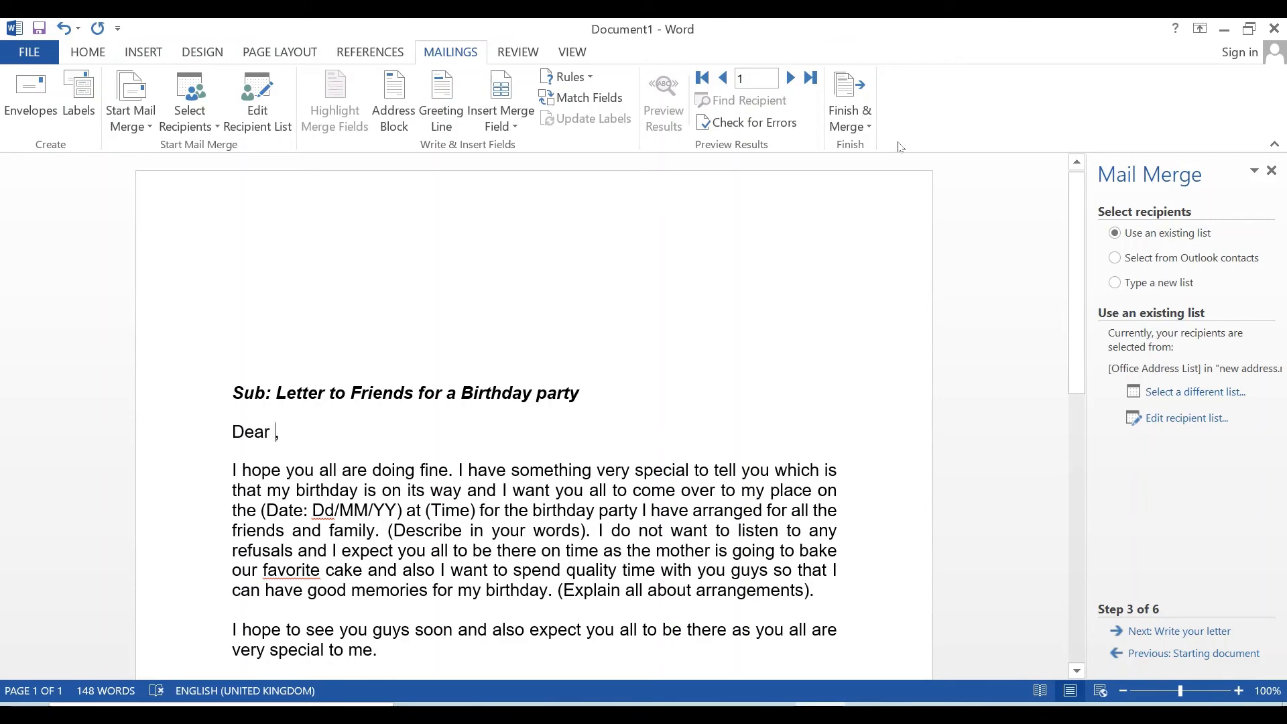
pyautogui.click(1272, 170)
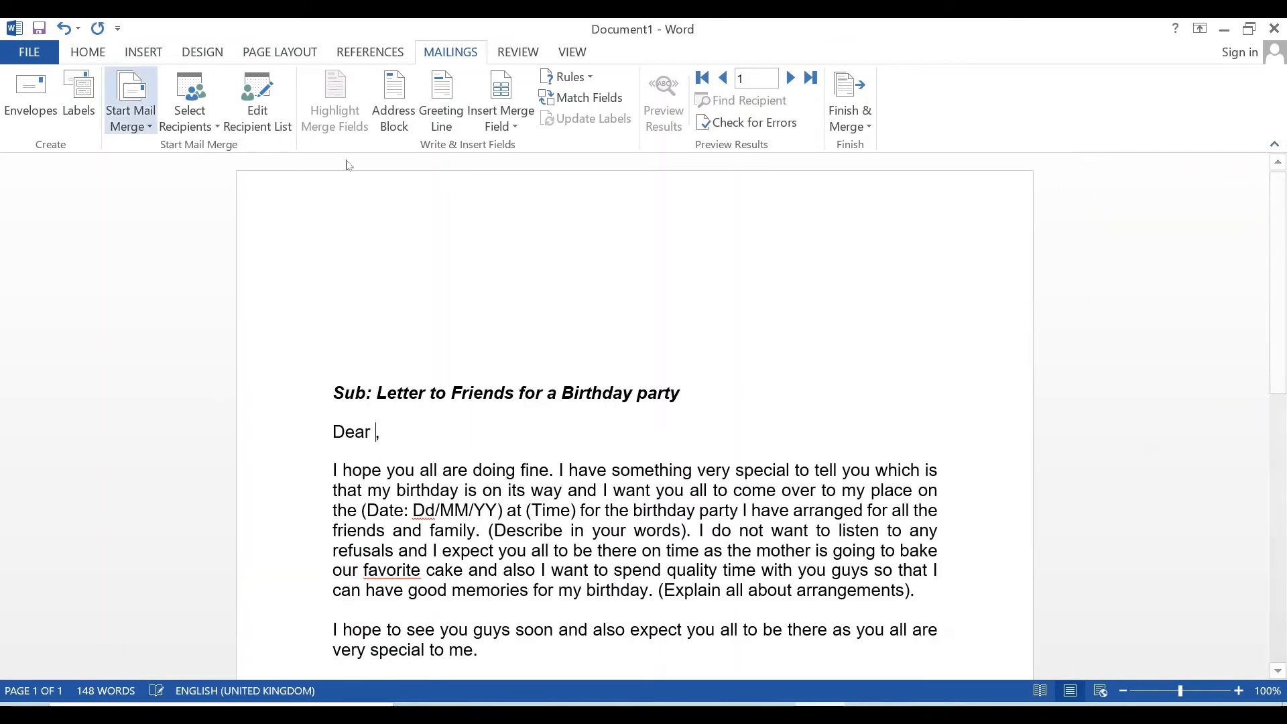
# - Relaunch the Step-by-Step Mail Merge Wizard and choose Type a new list at step 3
pyautogui.click(150, 127)
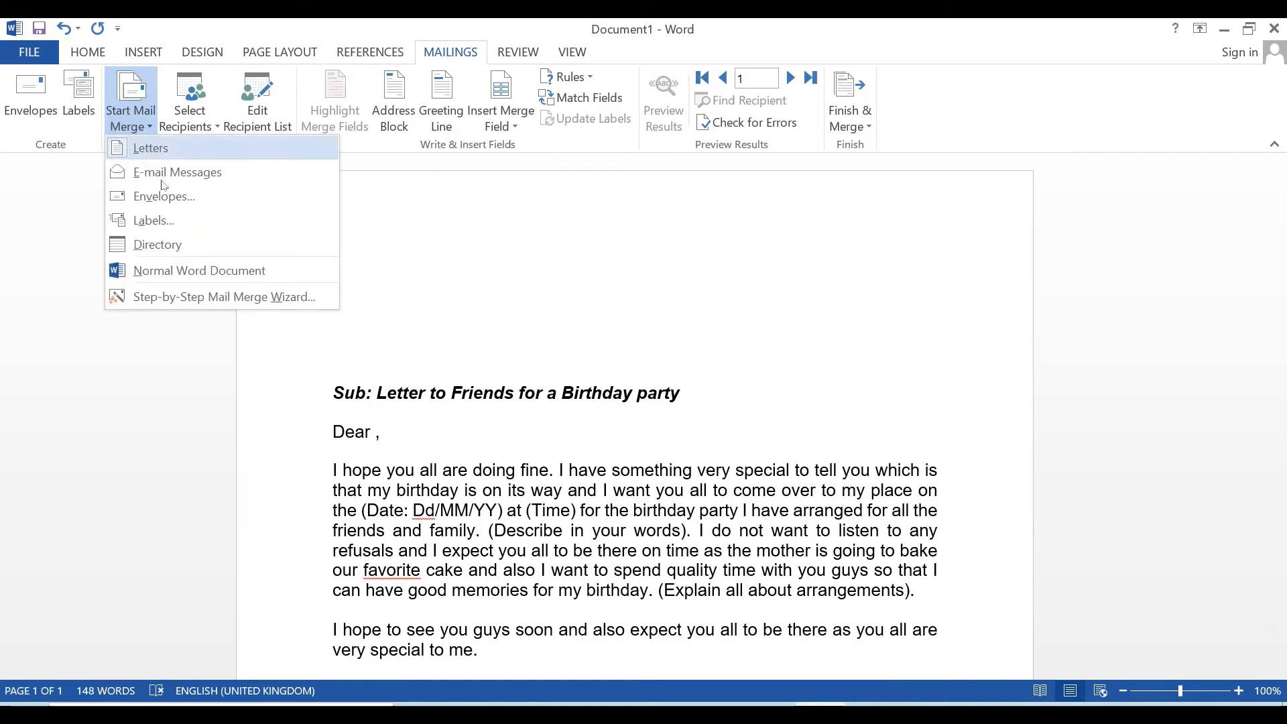
pyautogui.click(193, 298)
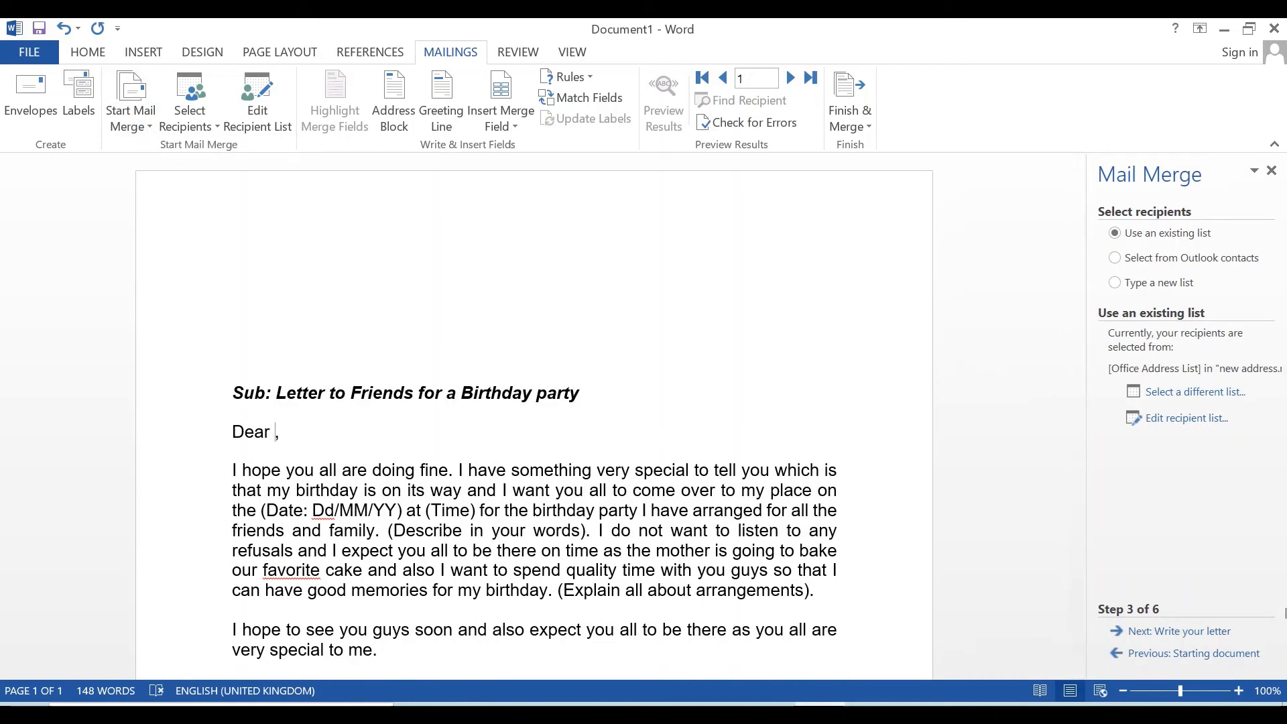
pyautogui.click(1153, 653)
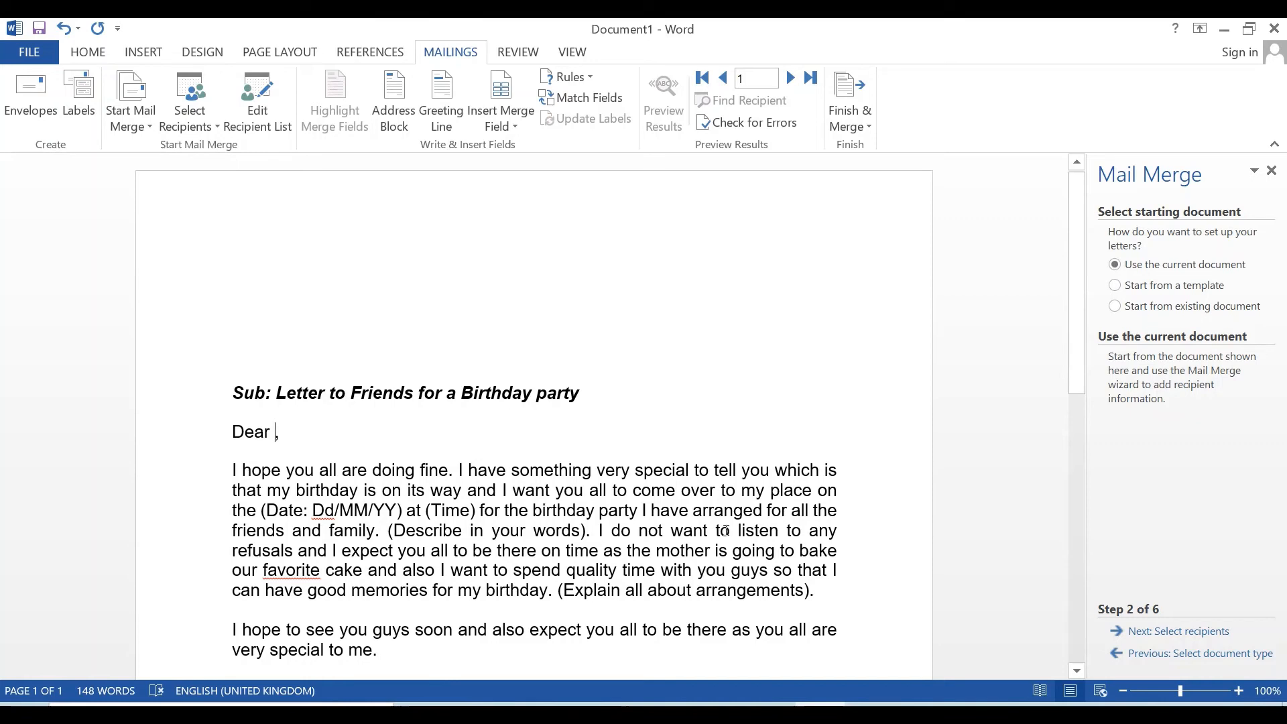
pyautogui.click(1167, 633)
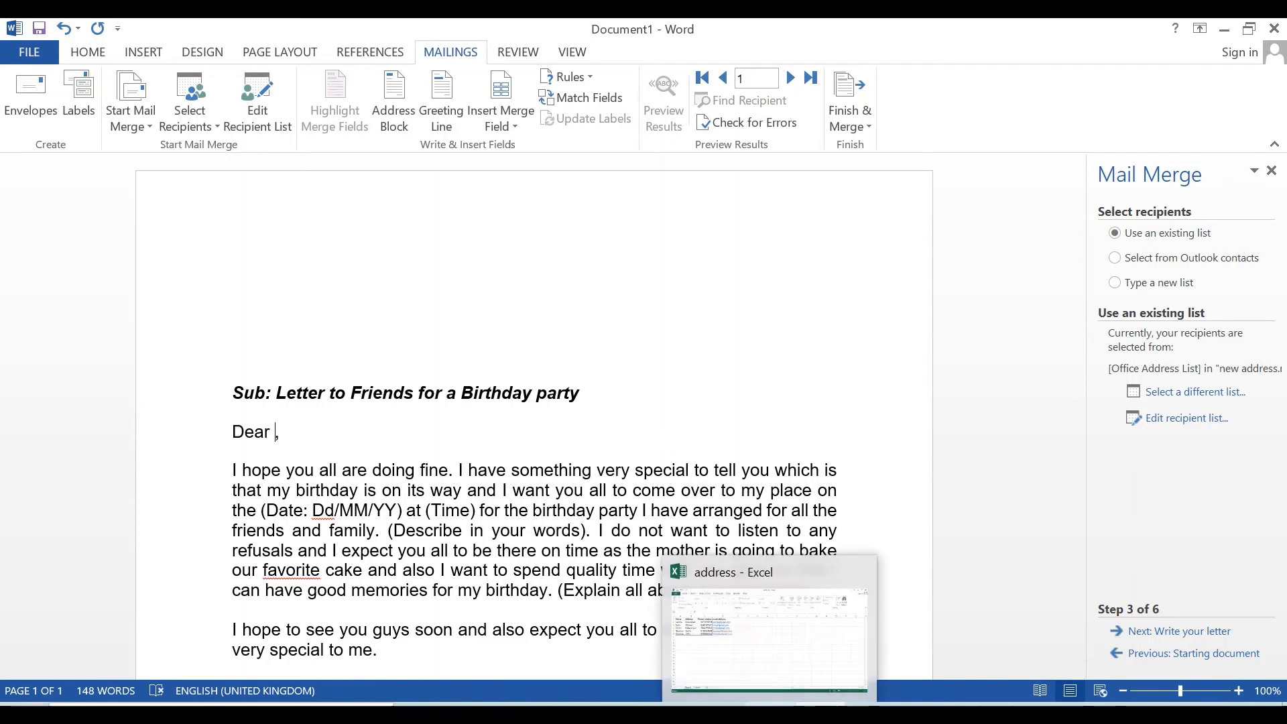
pyautogui.click(1115, 285)
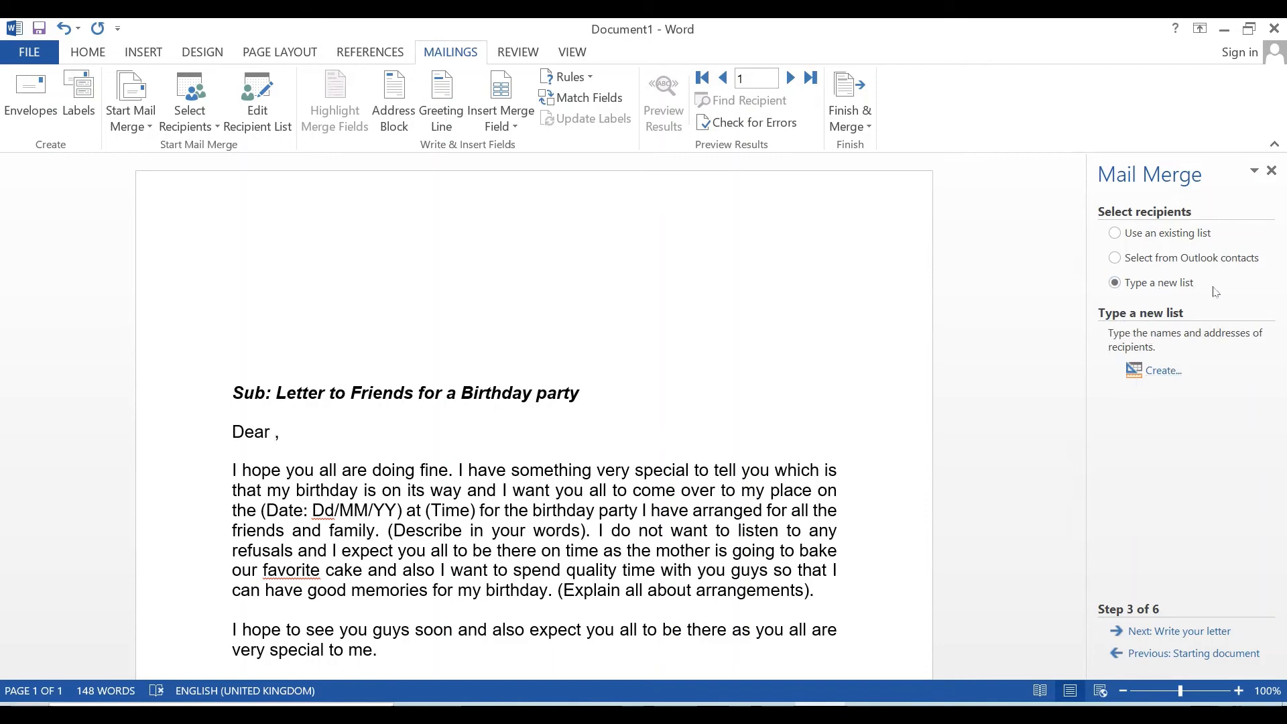
# - Create a new address list entry with title Mr, the recipient's first name and address line
pyautogui.click(1165, 373)
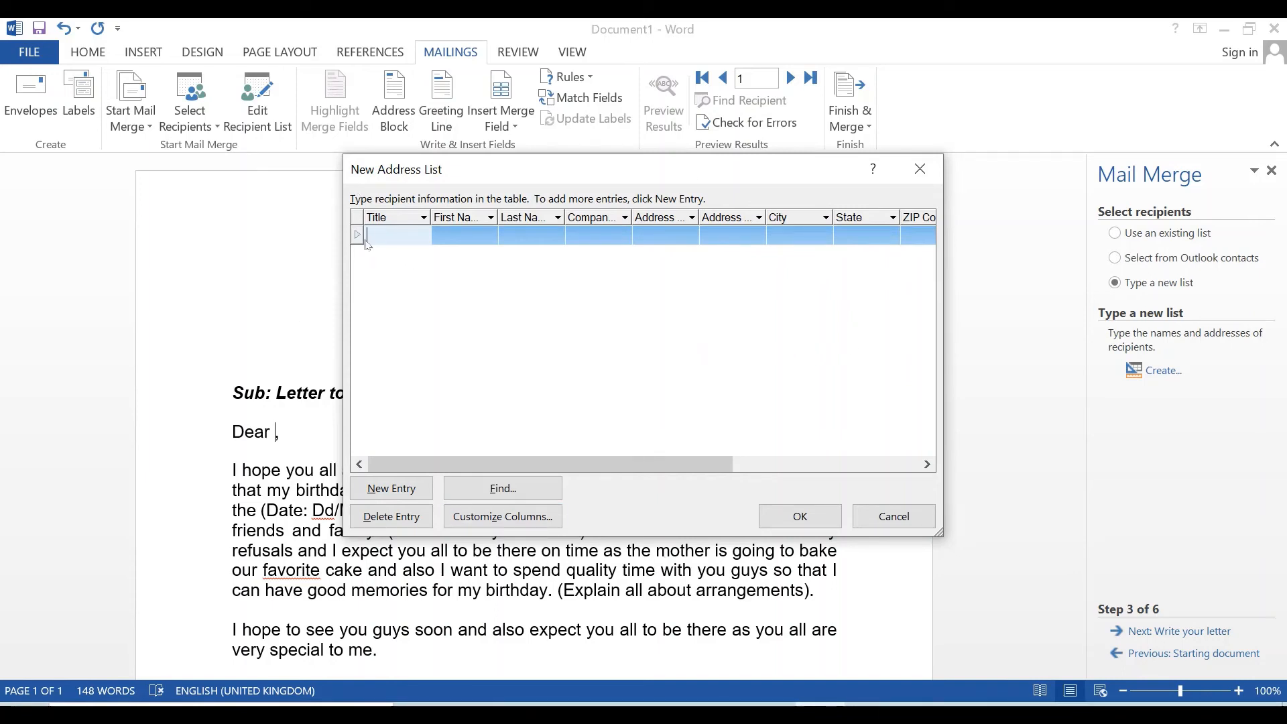
pyautogui.write('Mr')
pyautogui.click(471, 235)
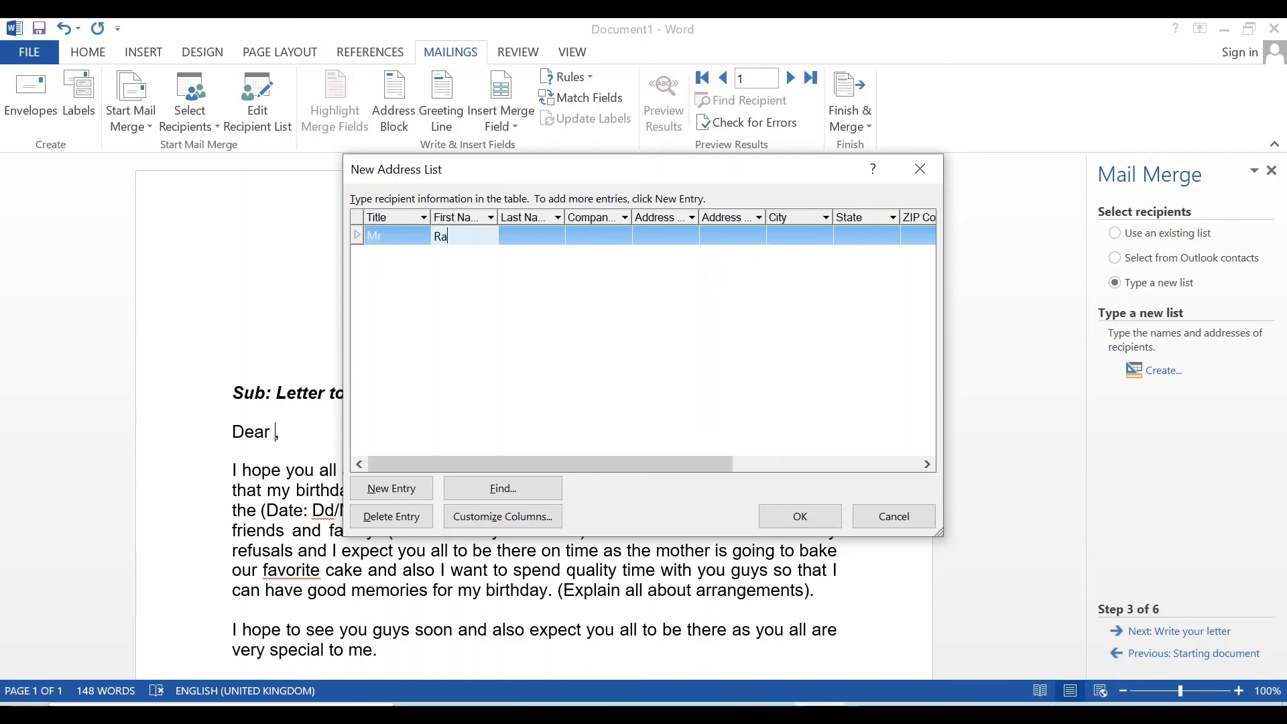
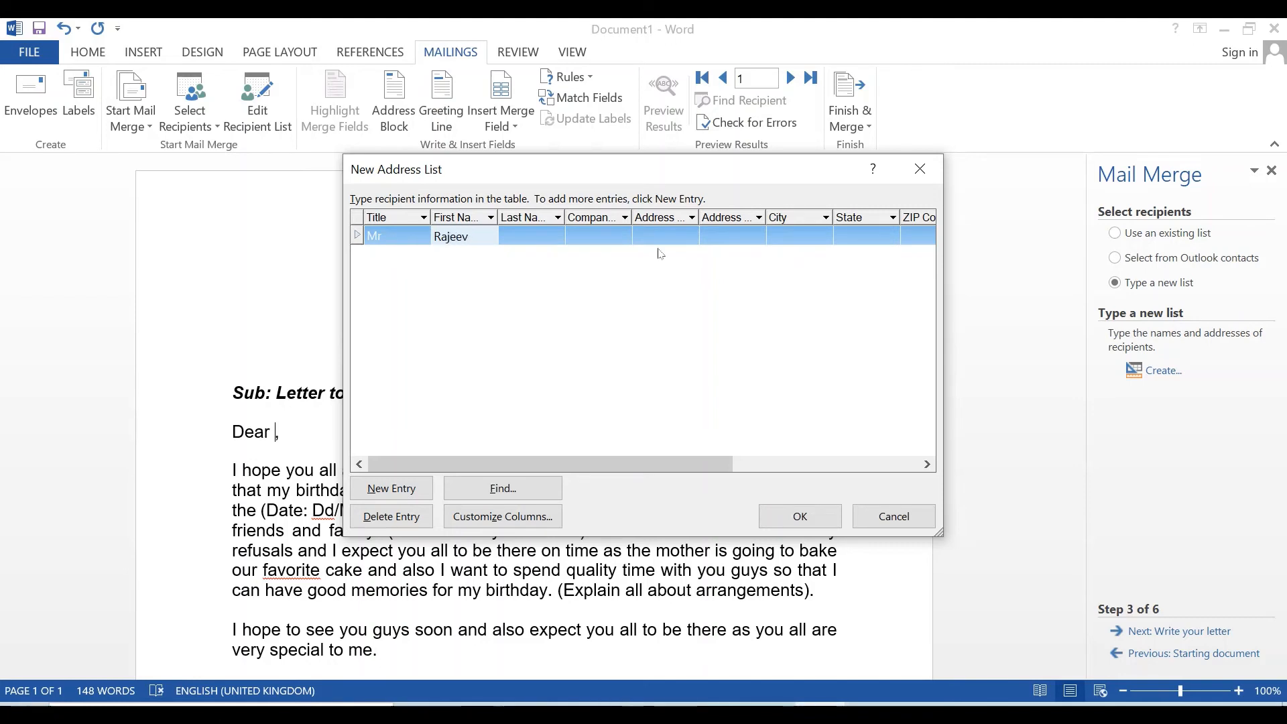
pyautogui.click(503, 243)
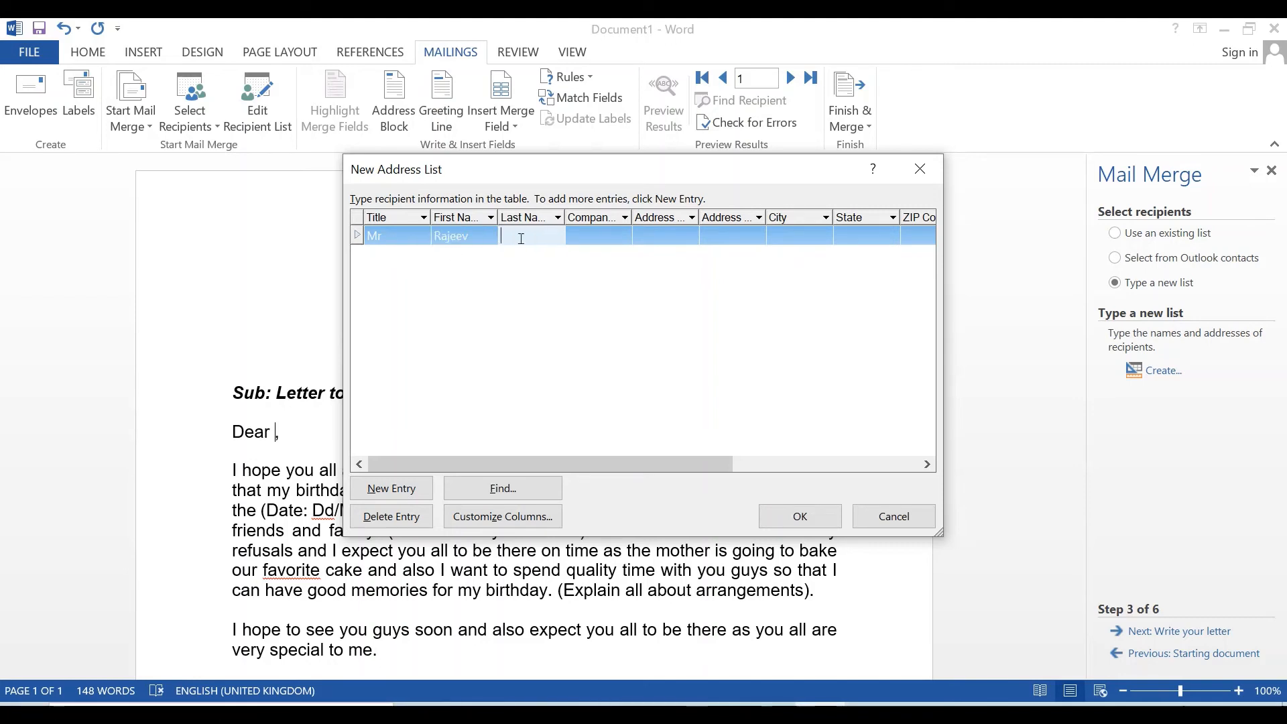
pyautogui.click(668, 243)
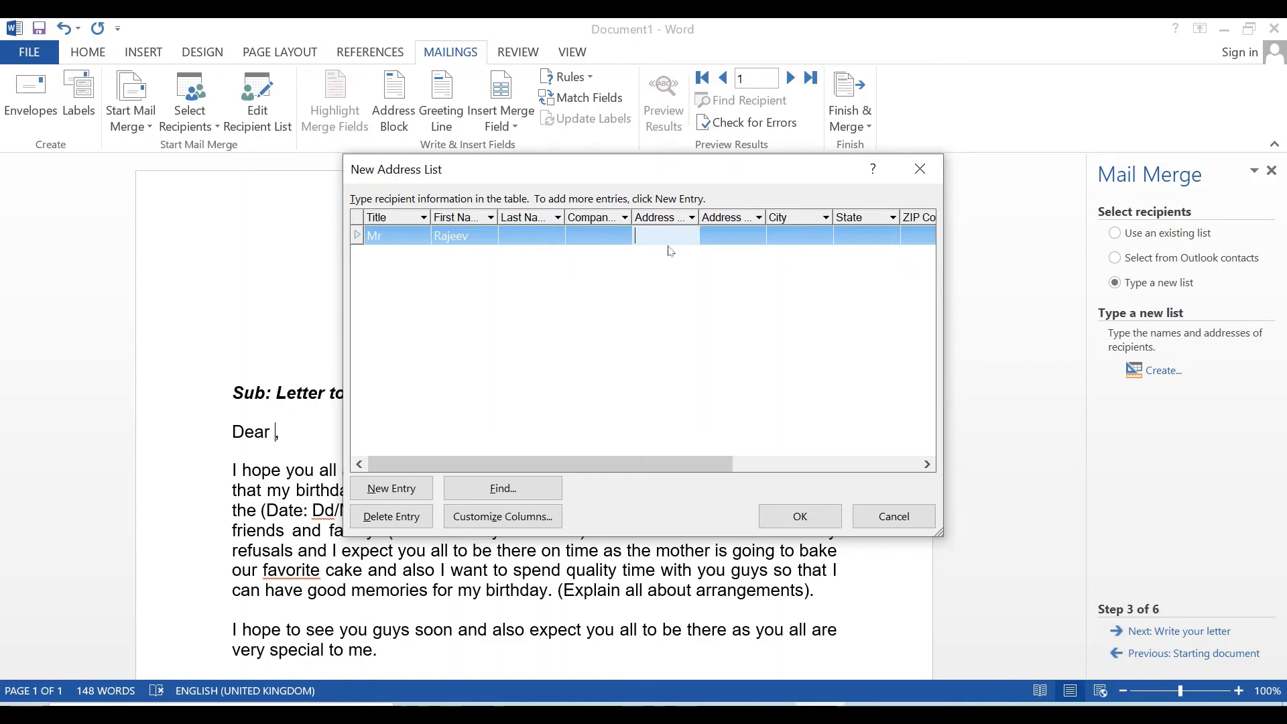
pyautogui.write('Ghaziabad')
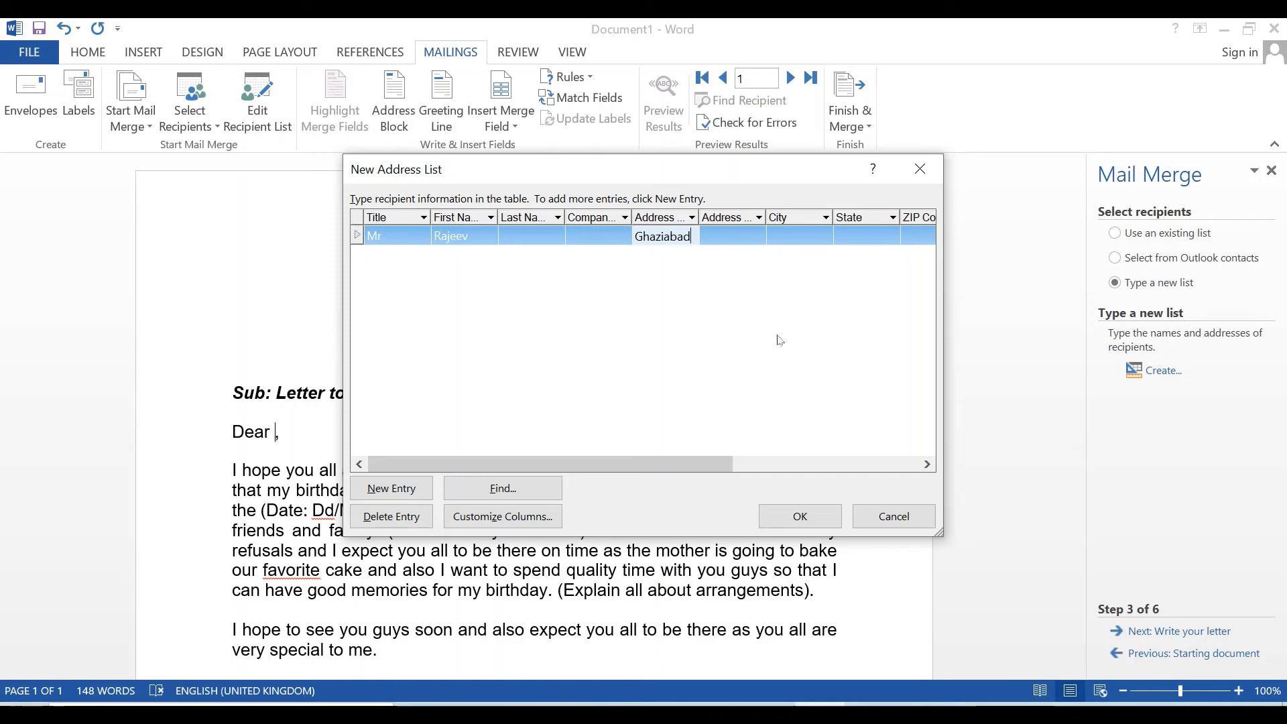
# - Fill in the recipient's e-mail address and last name in the same entry
pyautogui.moveTo(701, 464); pyautogui.dragTo(900, 477)
pyautogui.click(892, 232)
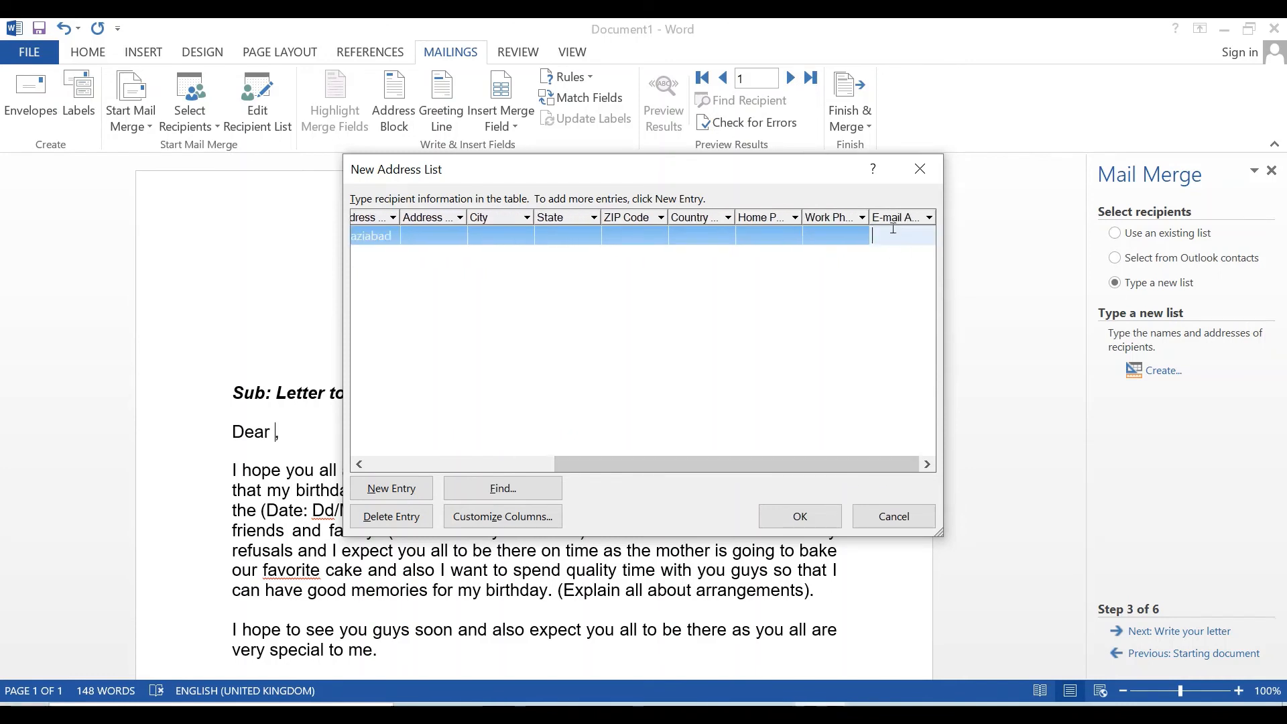
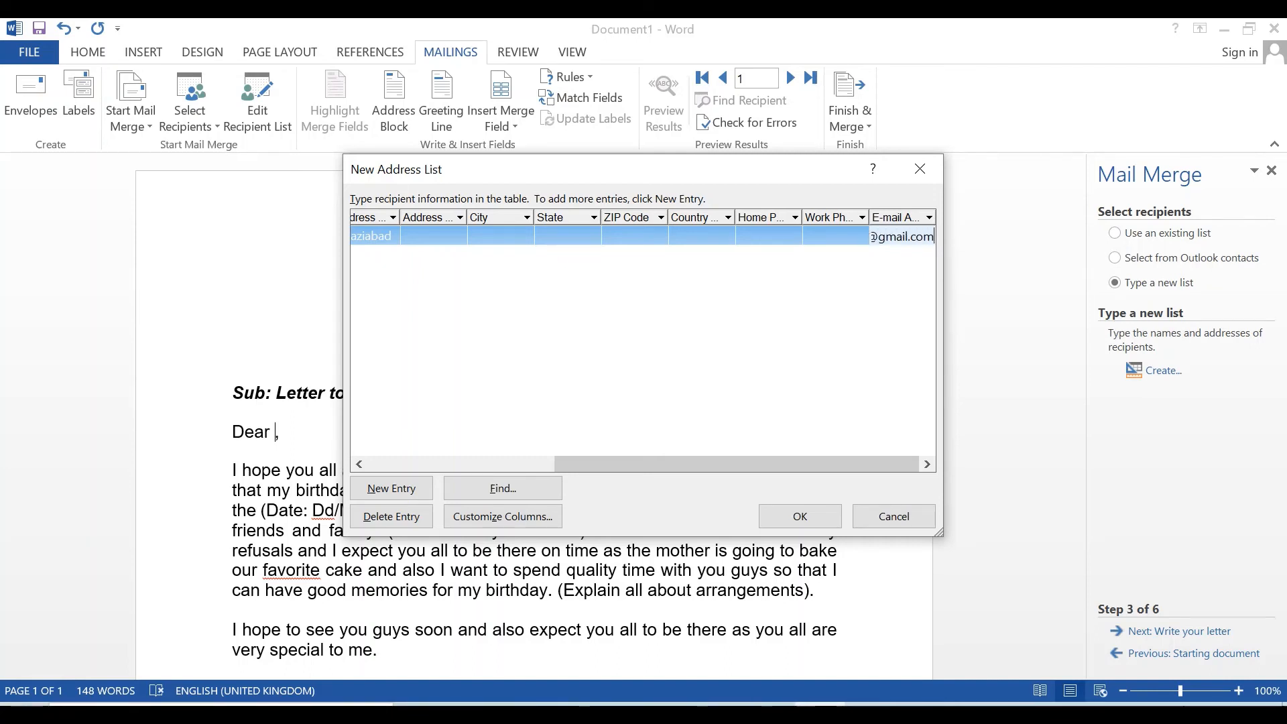
pyautogui.moveTo(812, 464); pyautogui.dragTo(549, 453)
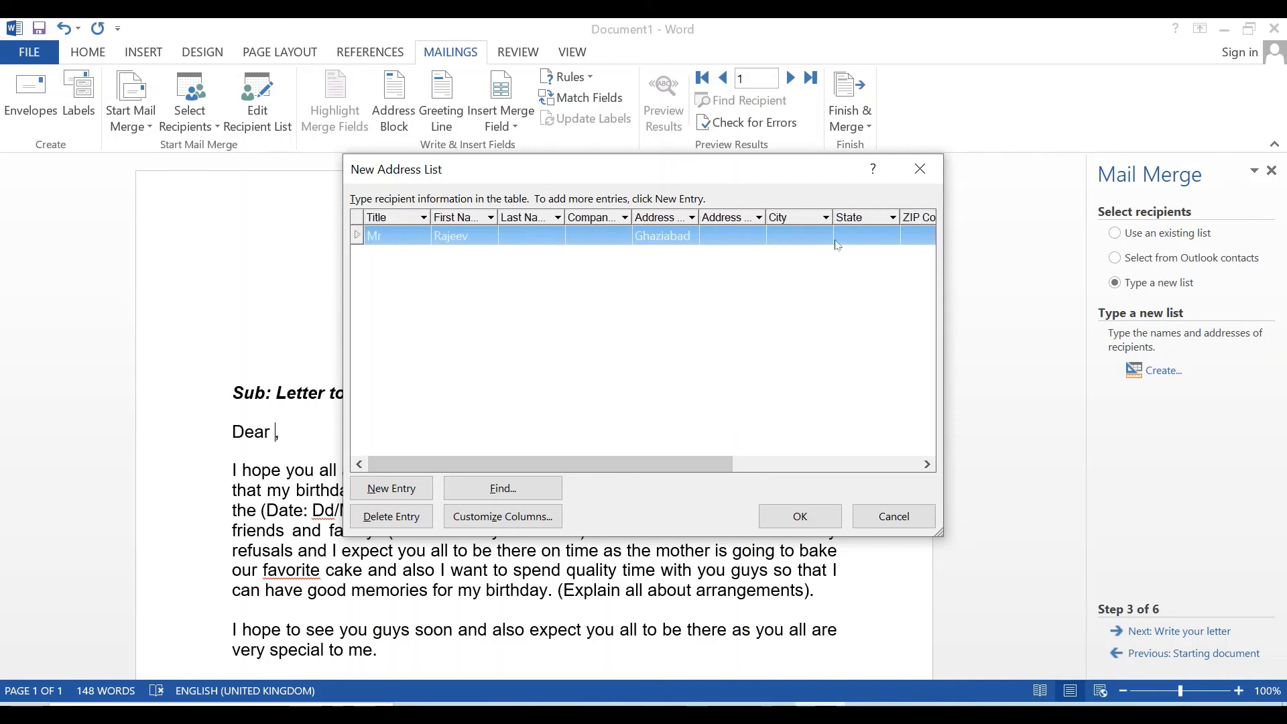
pyautogui.click(537, 236)
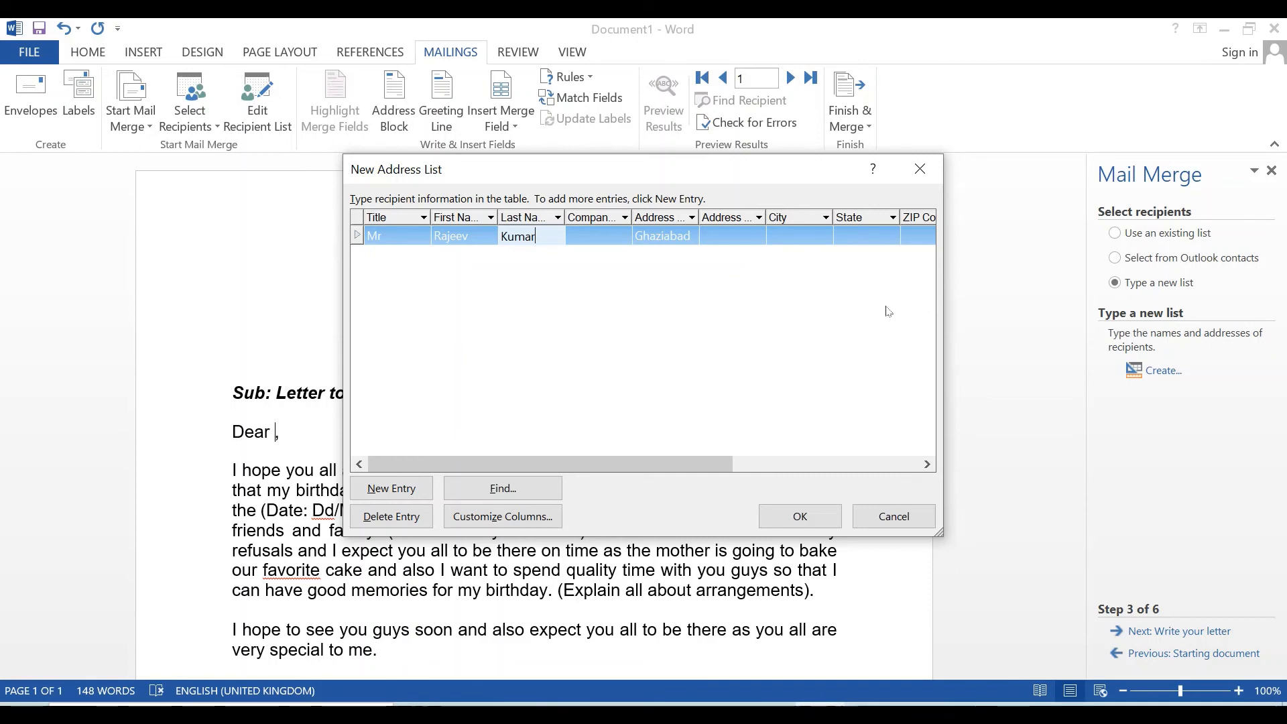
# - Save the address list to the Desktop as 'new friends' and accept it in Mail Merge Recipients
pyautogui.click(788, 525)
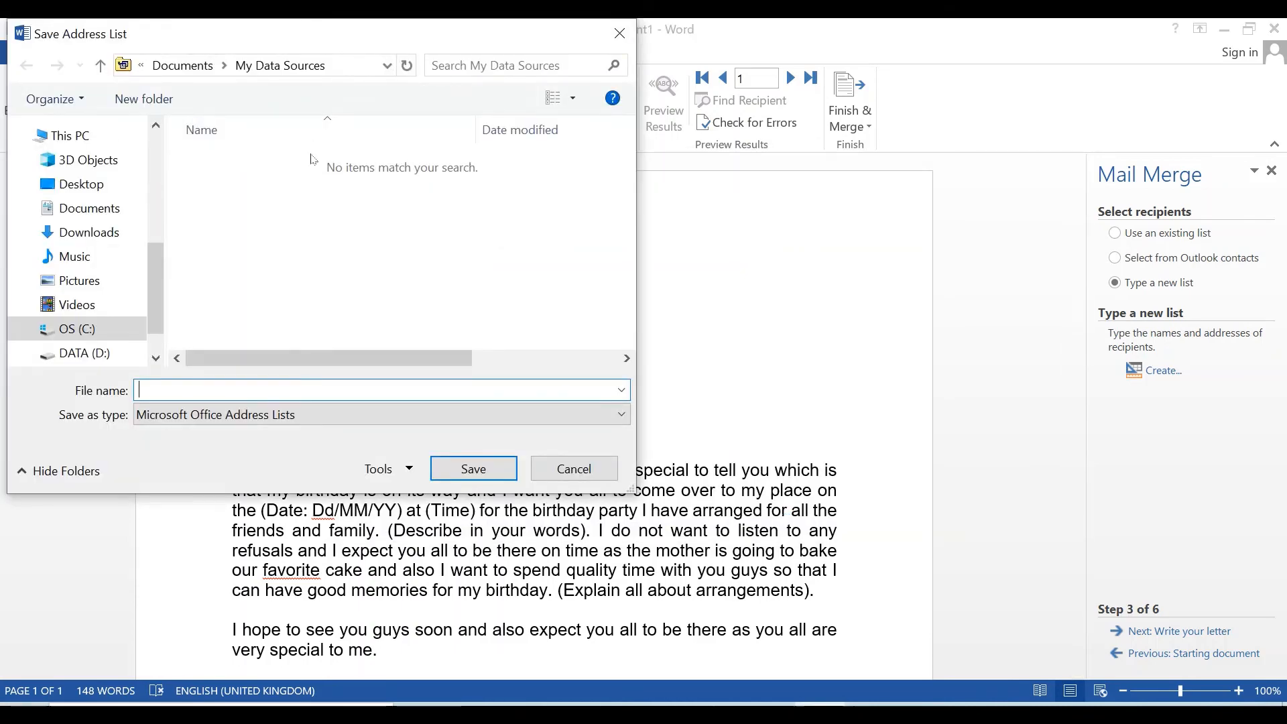
pyautogui.click(77, 184)
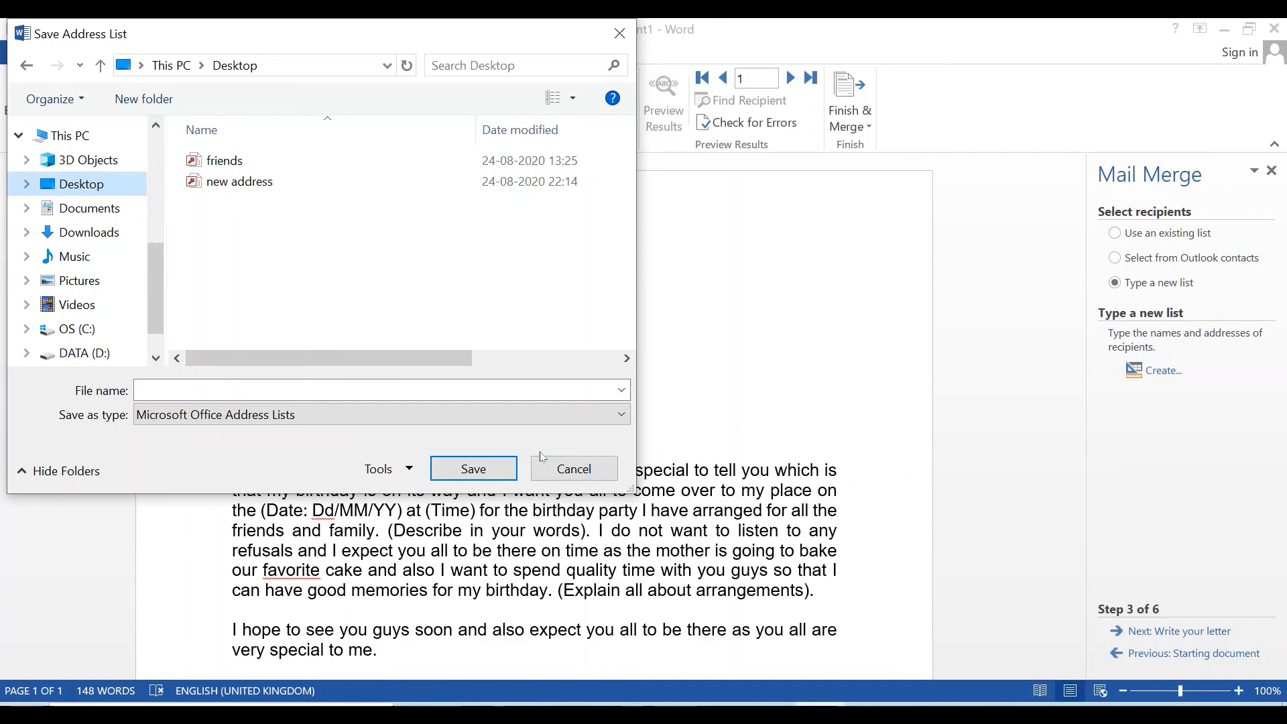
pyautogui.click(219, 384)
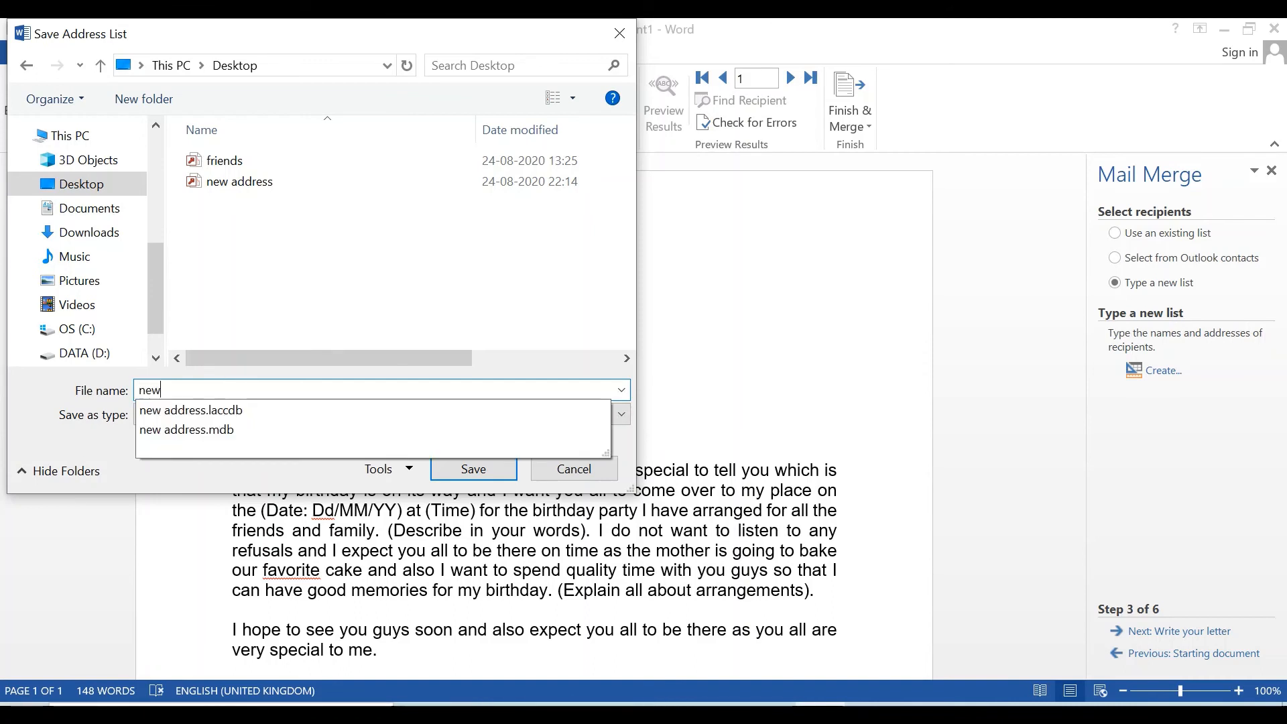
pyautogui.write('friends')
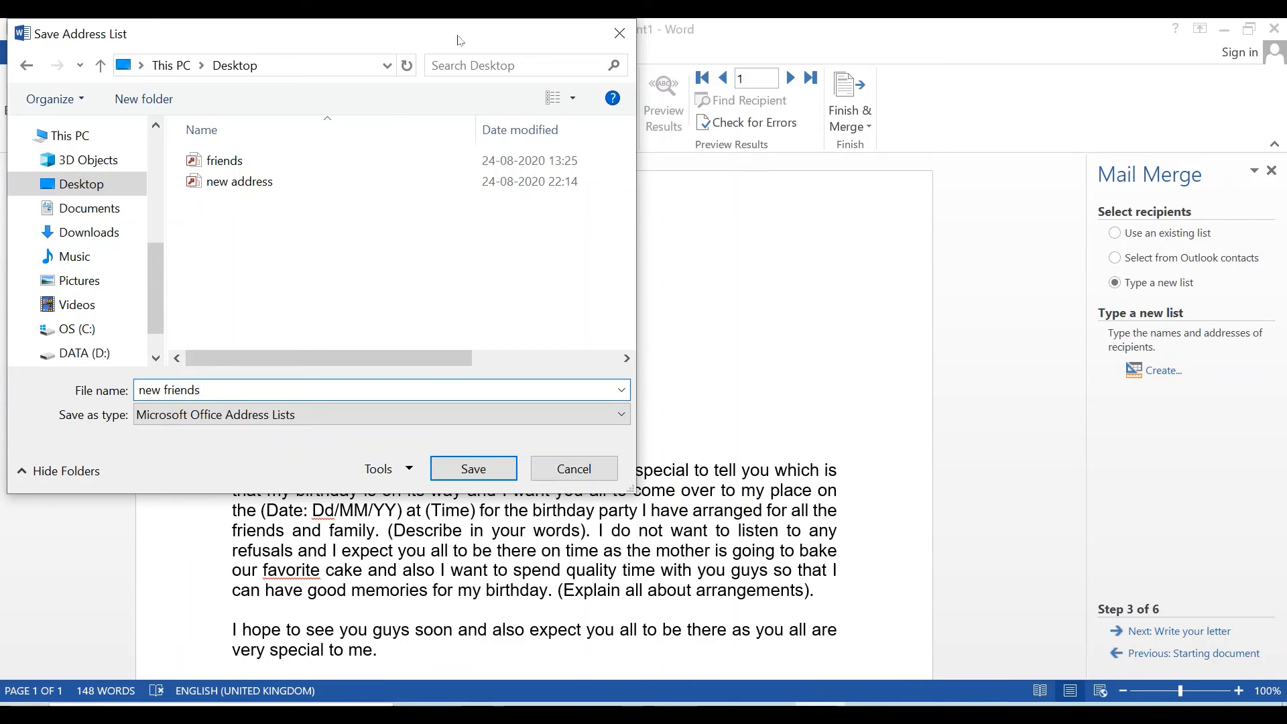
pyautogui.click(457, 476)
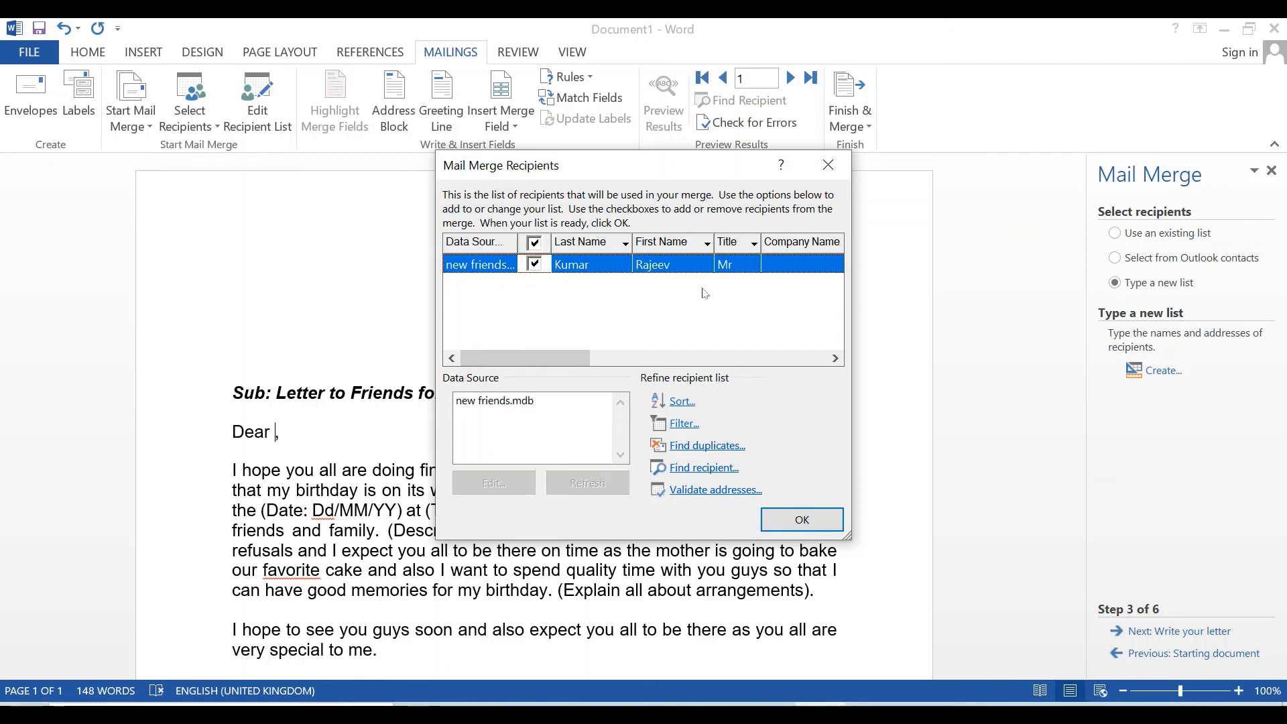
pyautogui.click(801, 522)
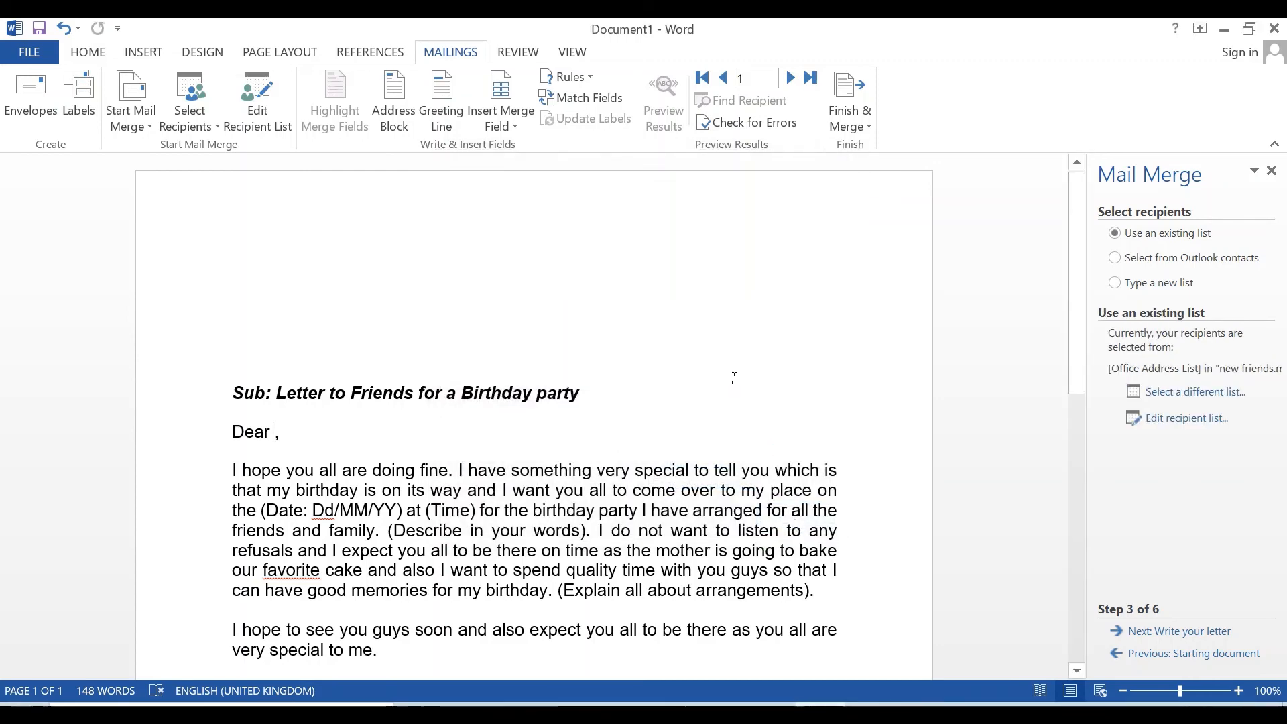
# - Insert «Title» «First_Name» «Last_Name» merge fields on the letter's top line
pyautogui.click(234, 301)
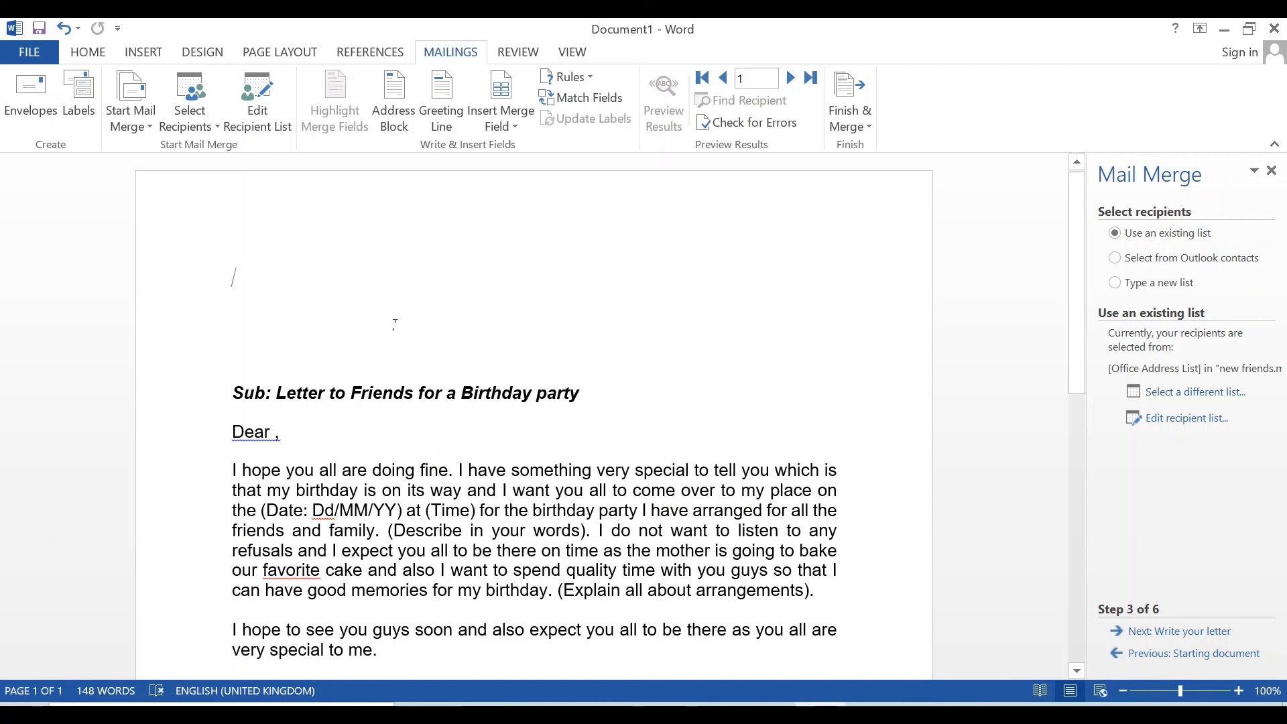
pyautogui.click(514, 131)
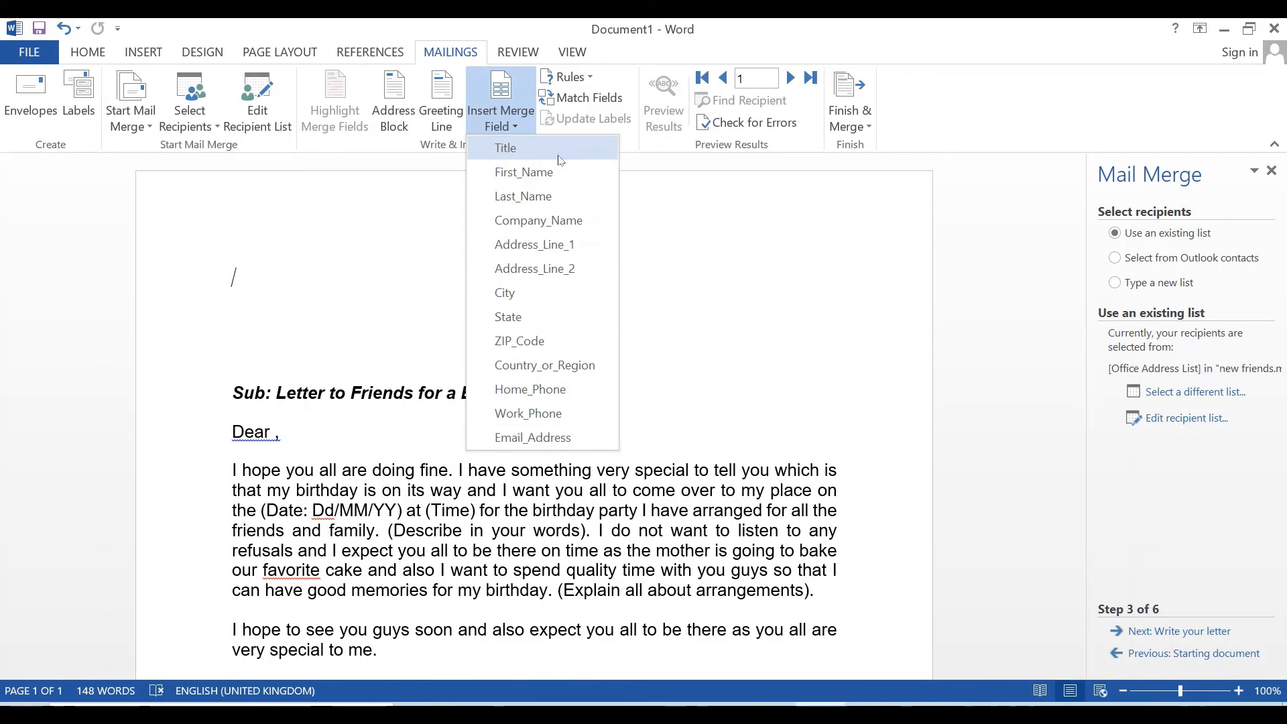
pyautogui.click(520, 154)
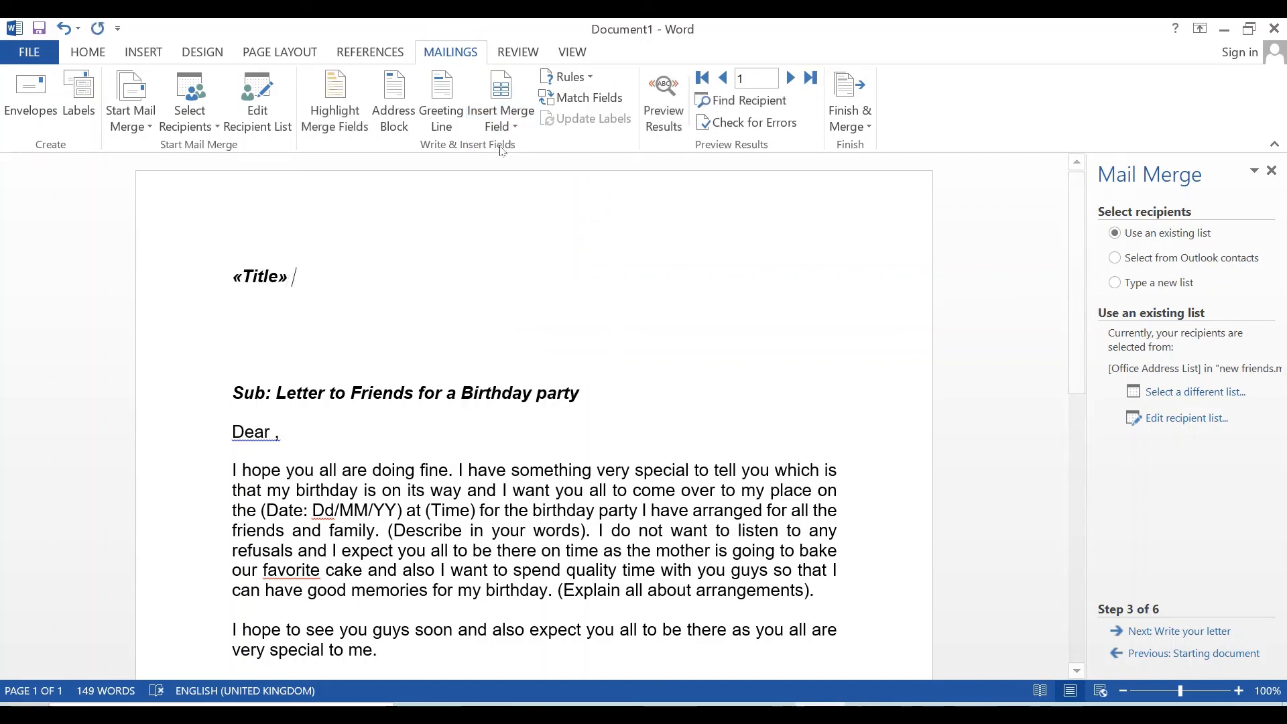
pyautogui.click(516, 127)
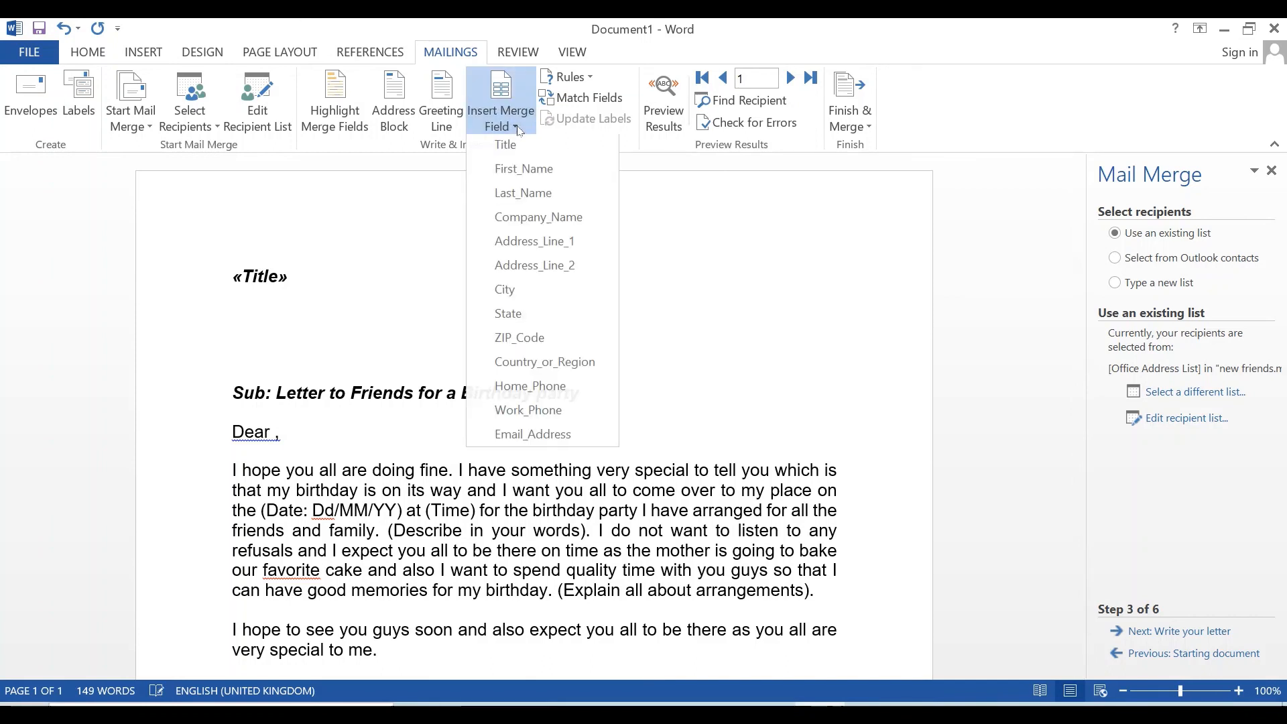
pyautogui.click(525, 173)
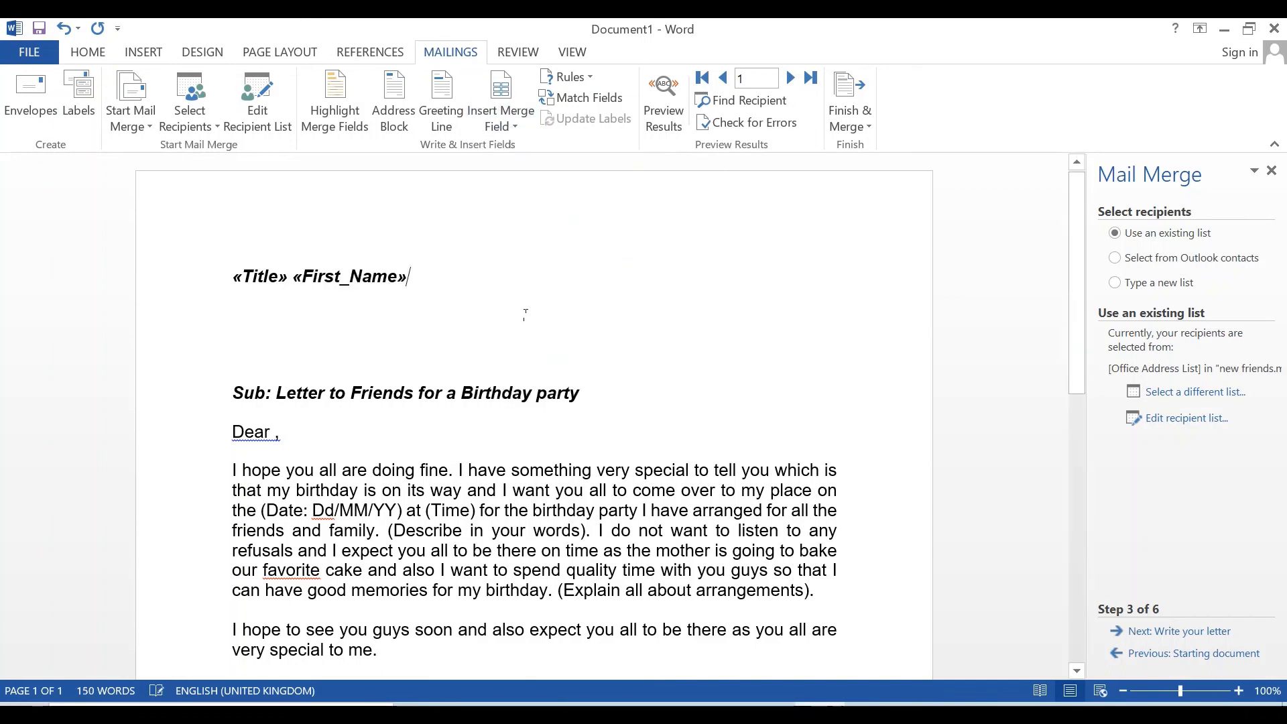
pyautogui.click(502, 126)
pyautogui.click(529, 198)
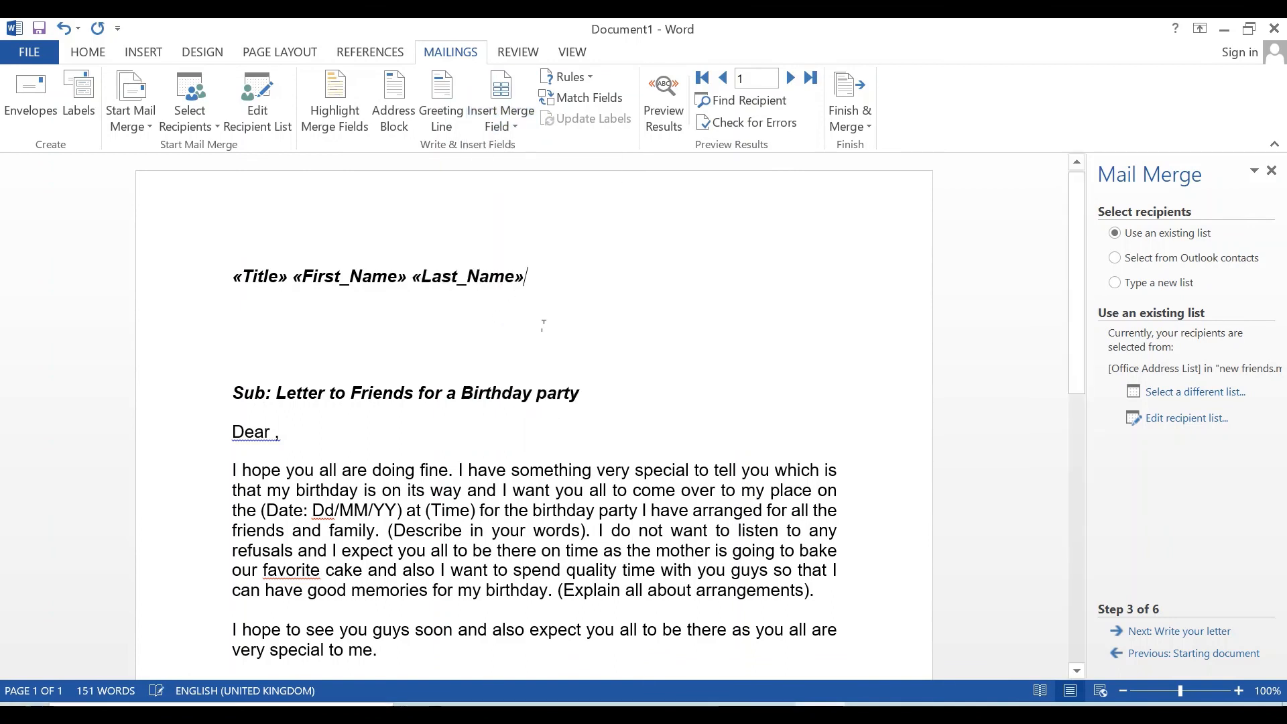
# - Add «Address_Line_1» and «Email_Address» merge fields on separate lines below the name
pyautogui.press('Return')
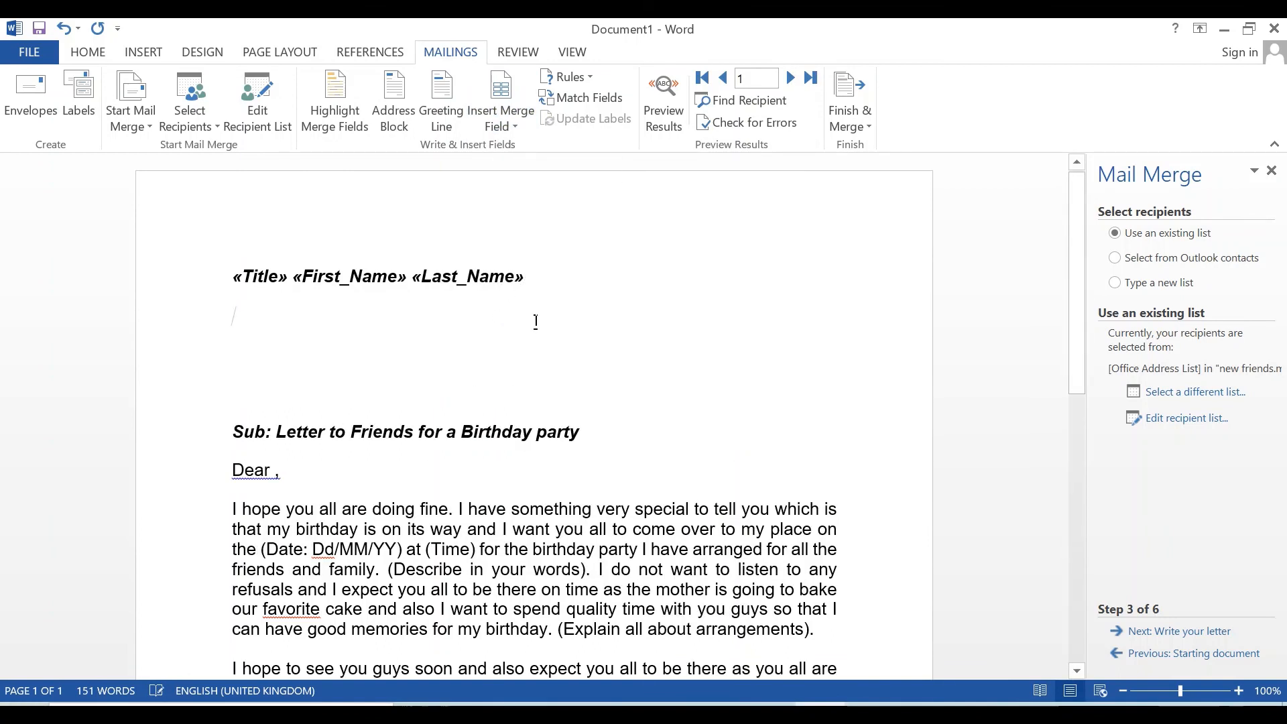
pyautogui.click(500, 124)
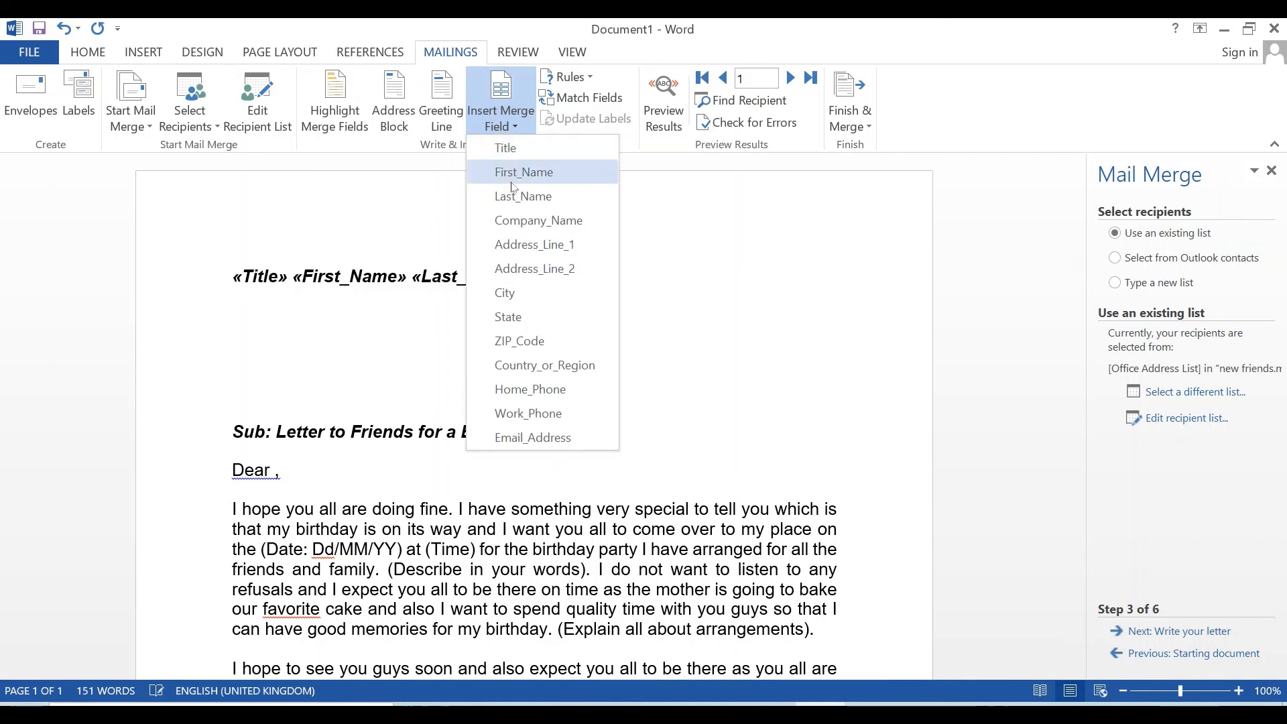
pyautogui.click(561, 248)
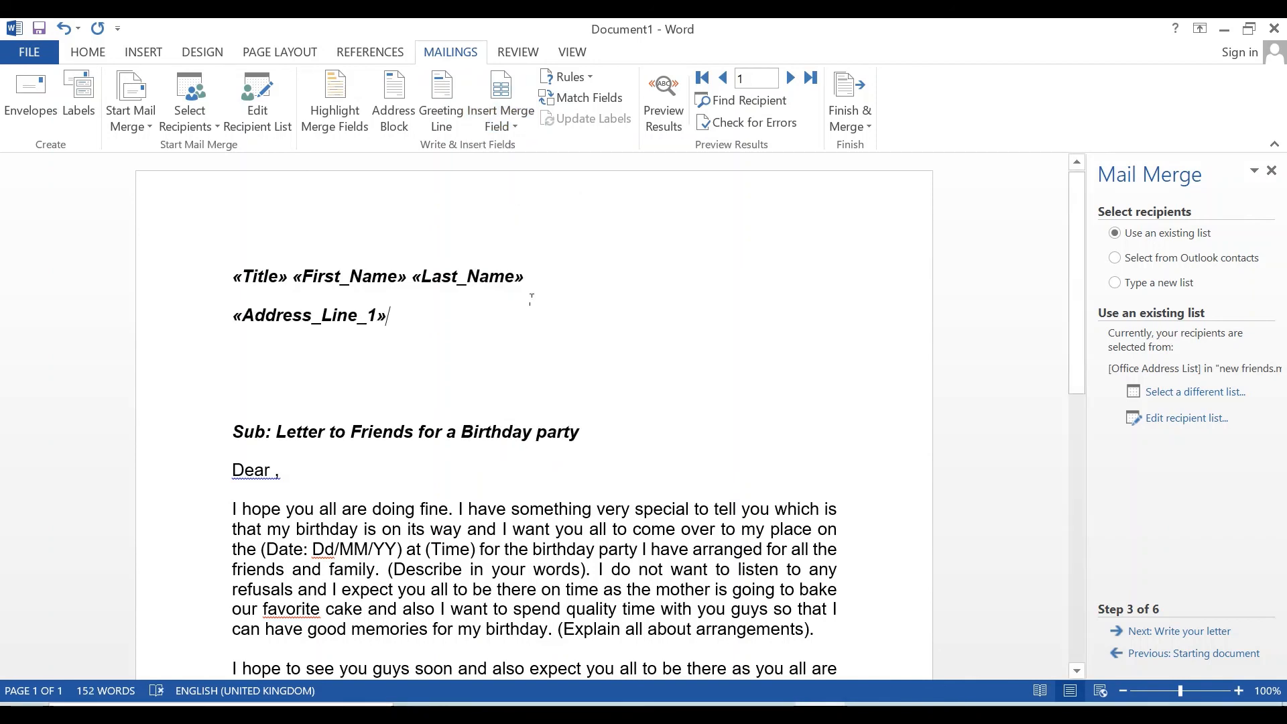
pyautogui.press('Return')
pyautogui.click(511, 128)
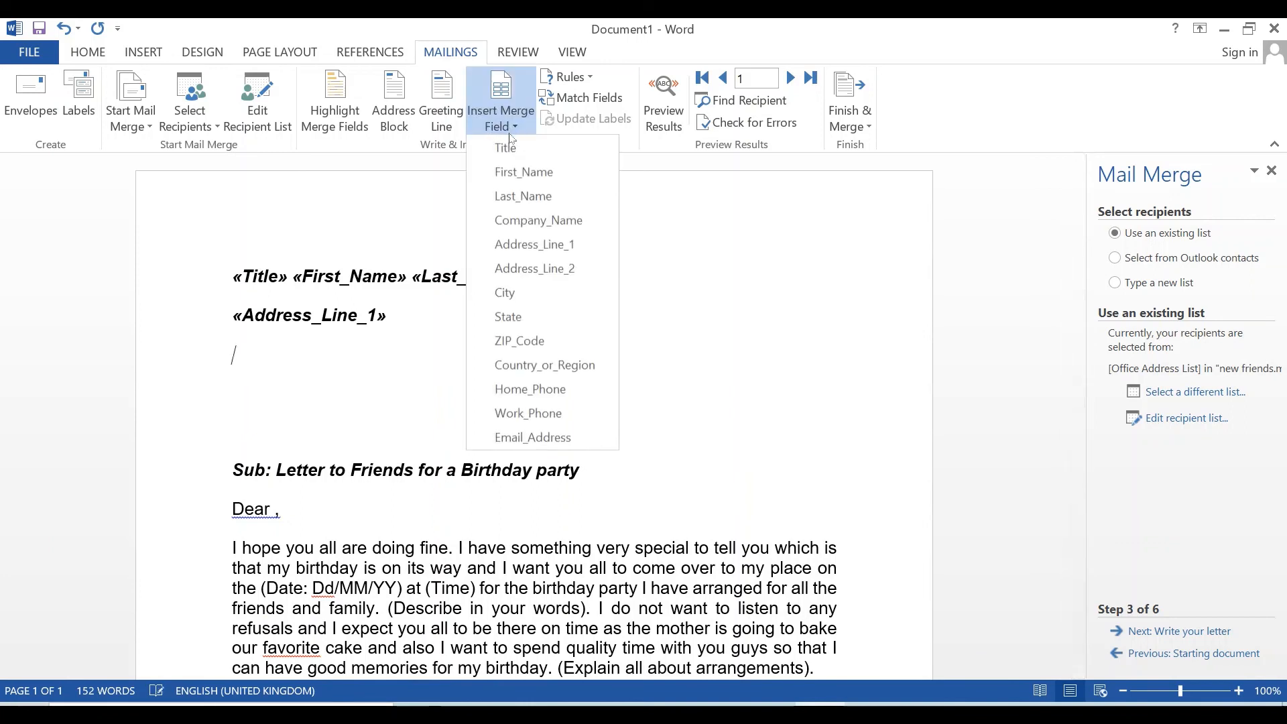
pyautogui.click(525, 442)
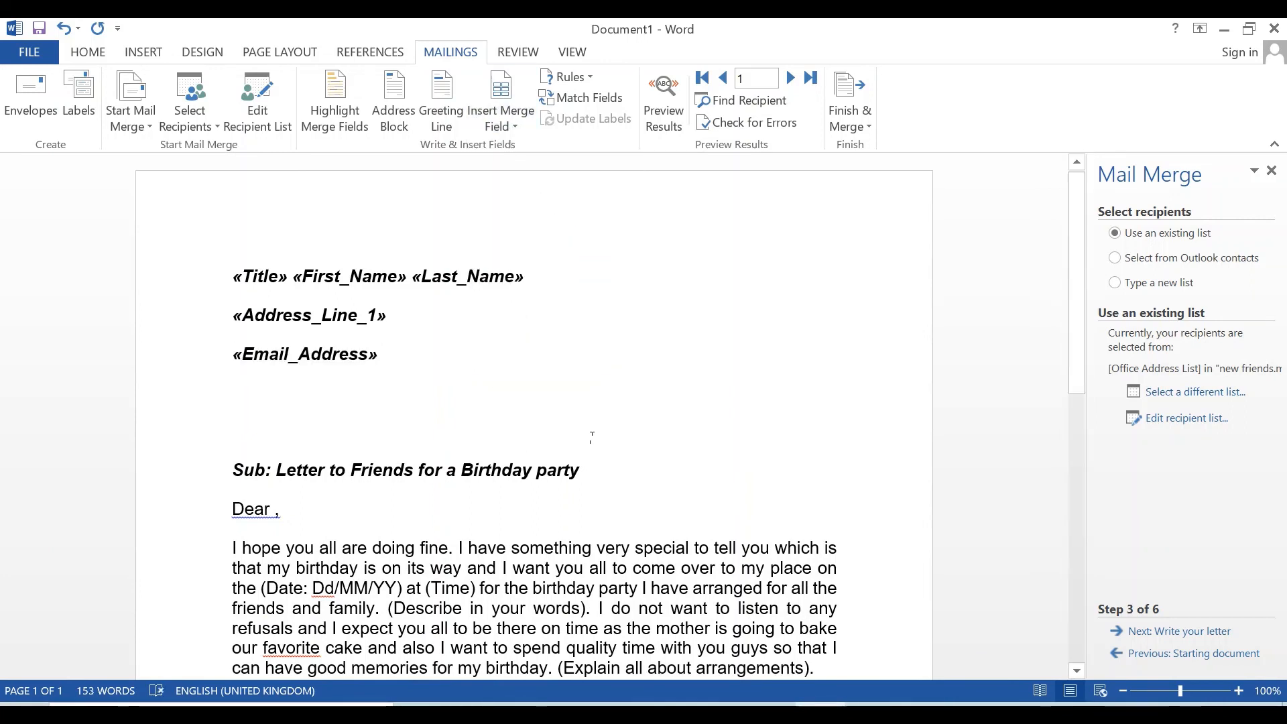
pyautogui.click(277, 515)
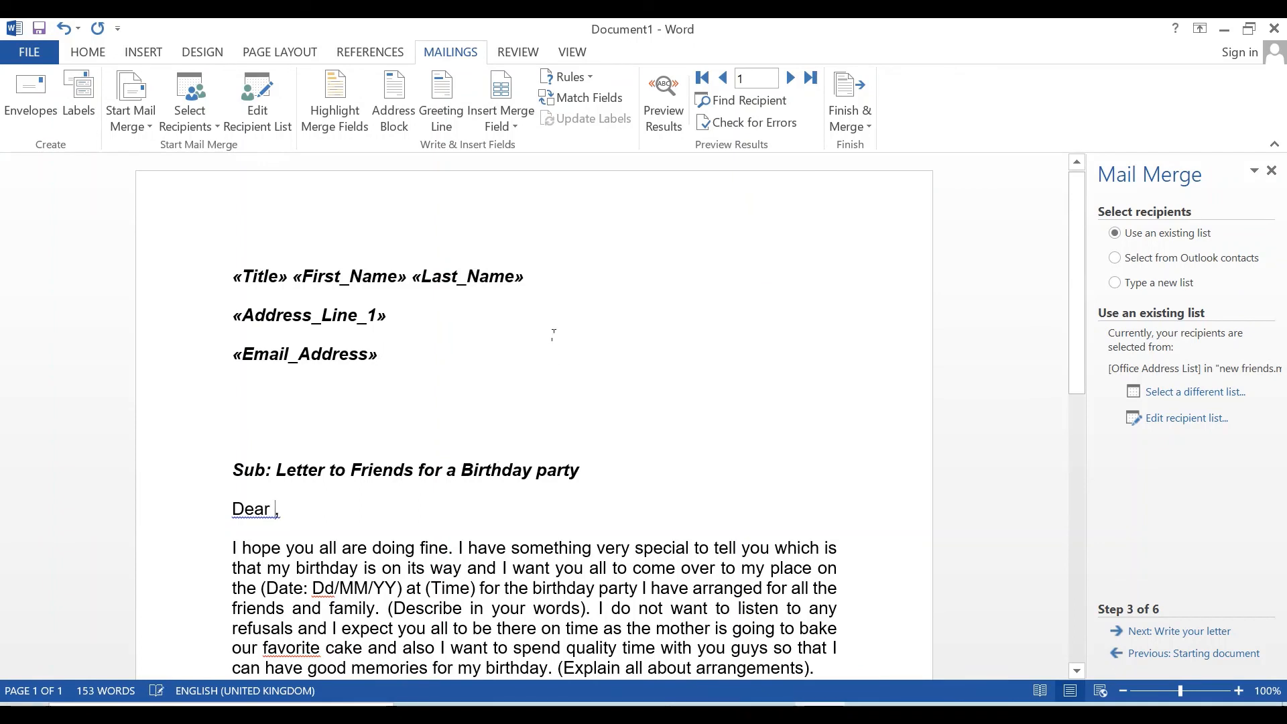
# - Insert «First_Name» after Dear and preview the letter with the first recipient's details
pyautogui.click(515, 134)
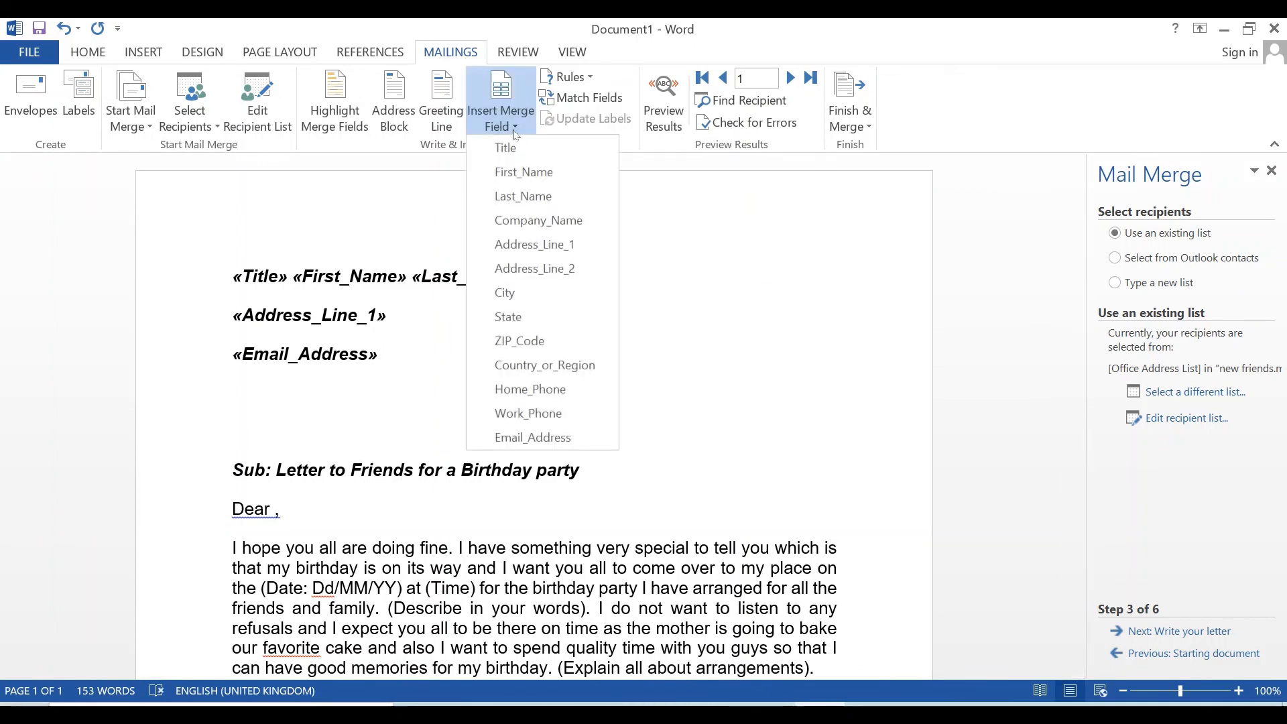
pyautogui.click(521, 171)
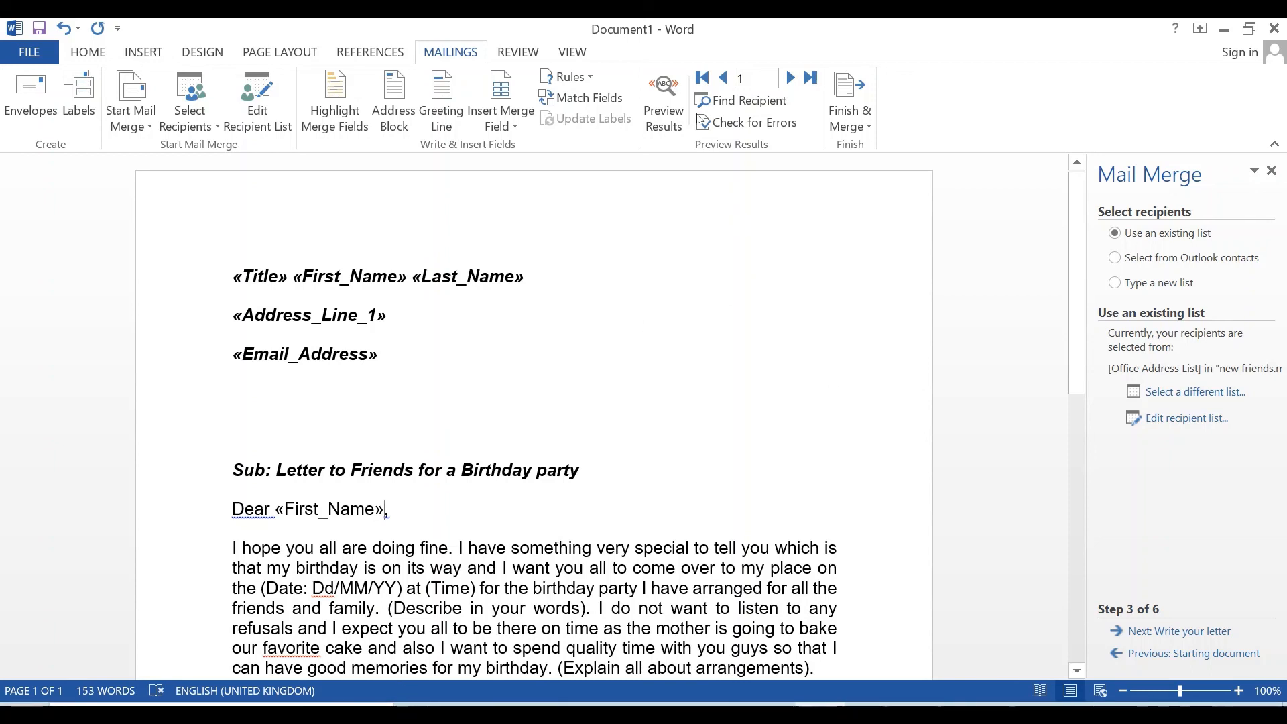
pyautogui.click(664, 101)
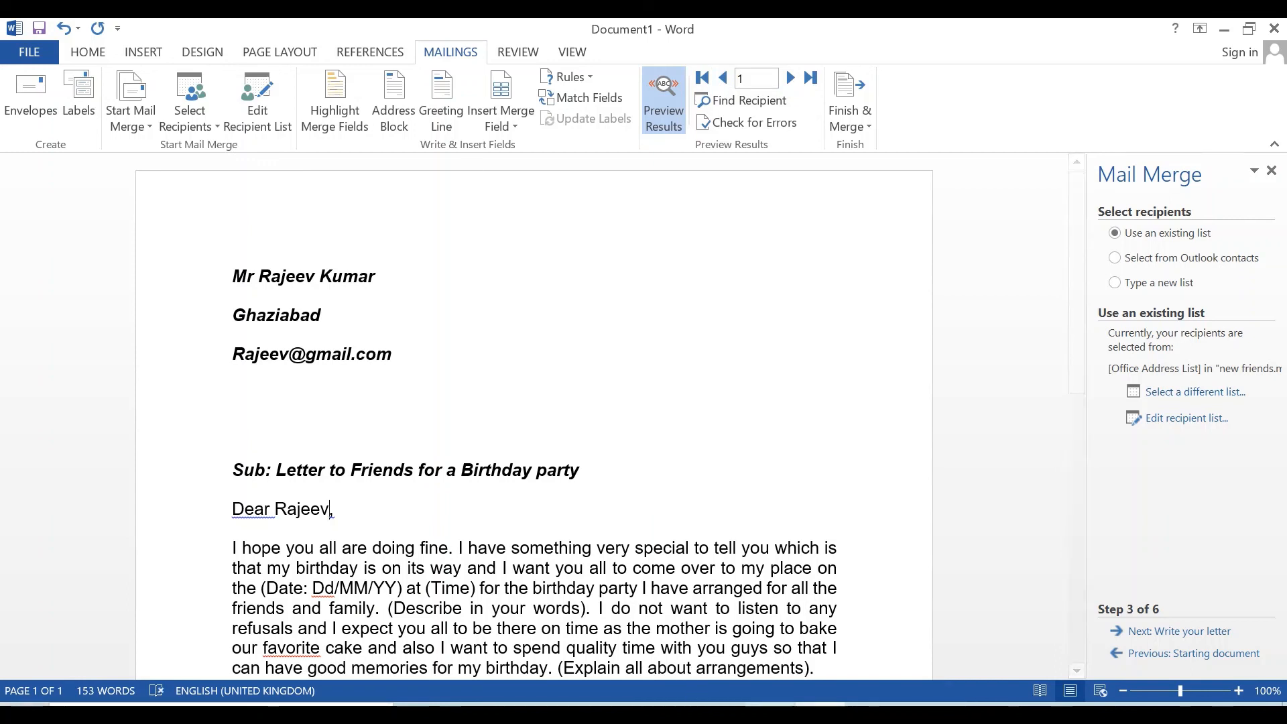
# - Dismiss Finish & Merge without merging, check the Excel workbook, then close the Mail Merge pane
pyautogui.click(866, 96)
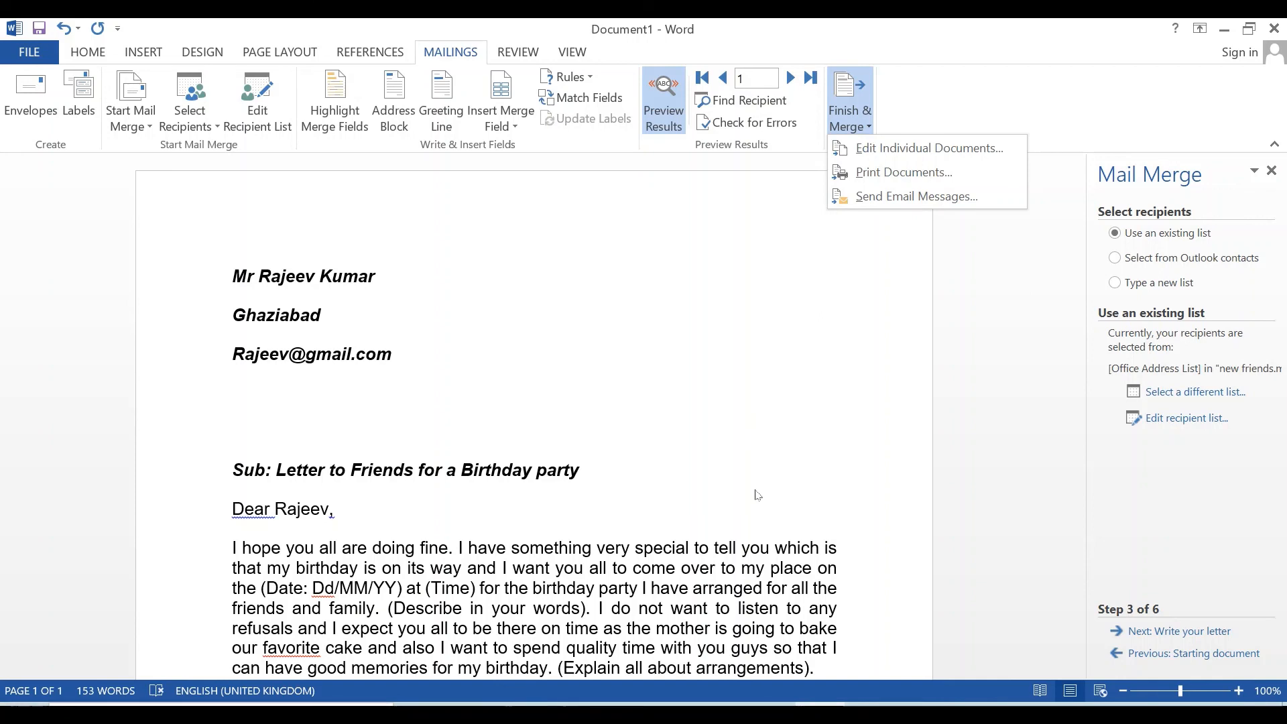
pyautogui.click(937, 297)
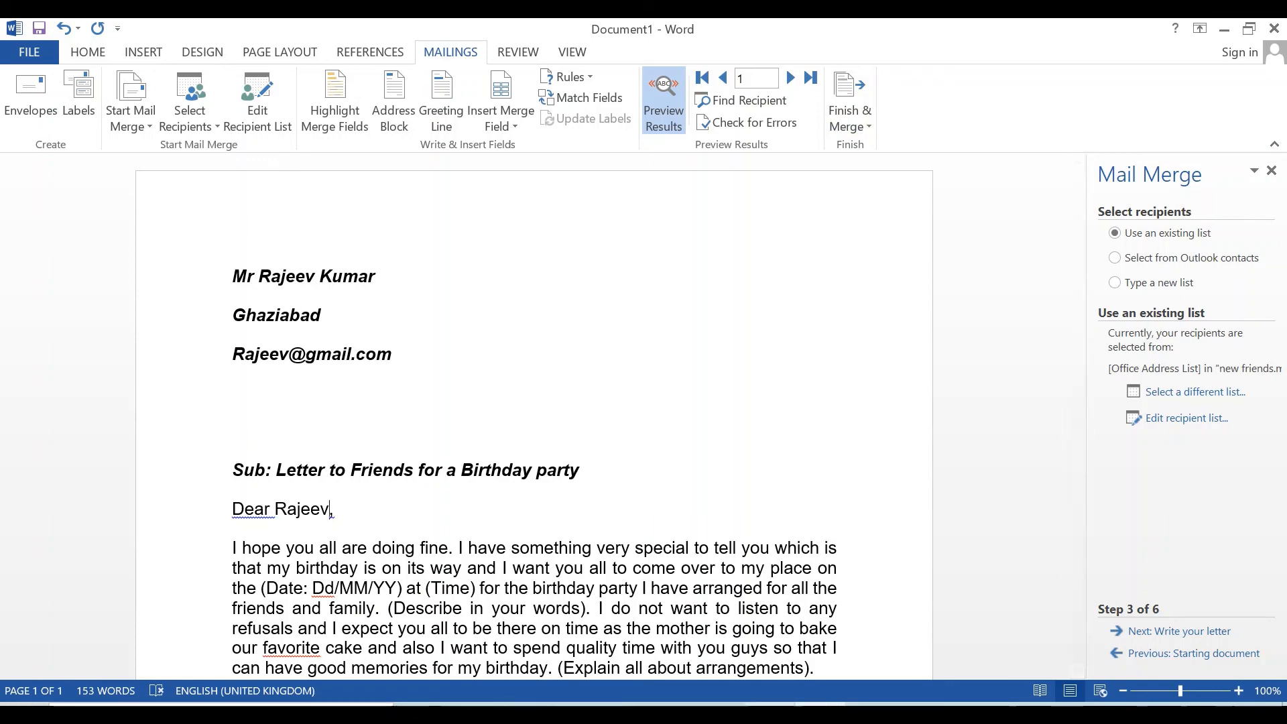
pyautogui.click(770, 704)
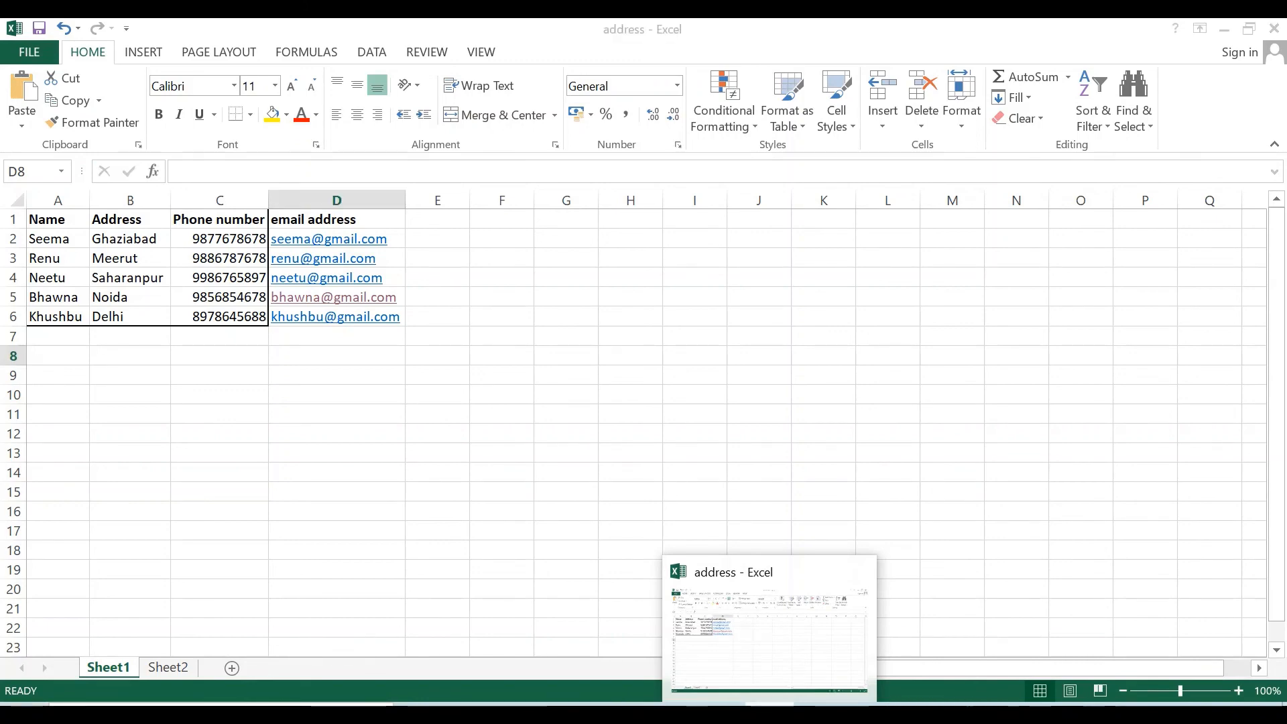
pyautogui.click(770, 704)
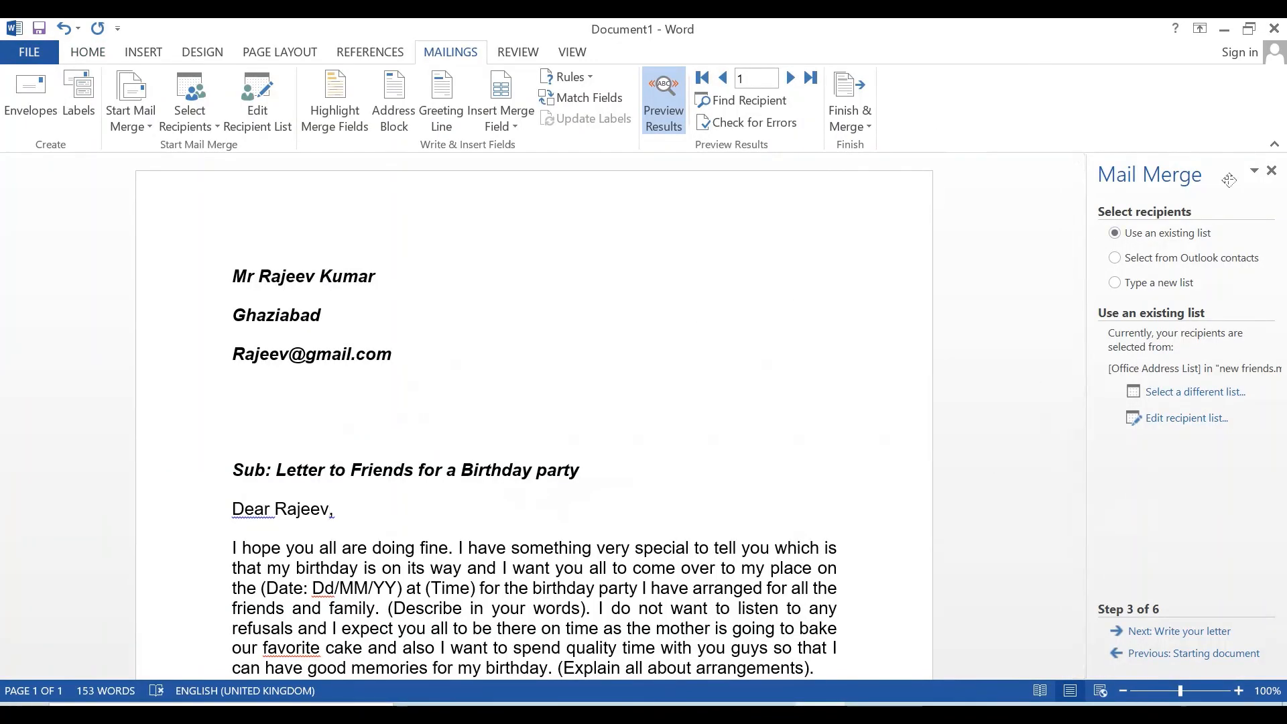
pyautogui.click(1272, 171)
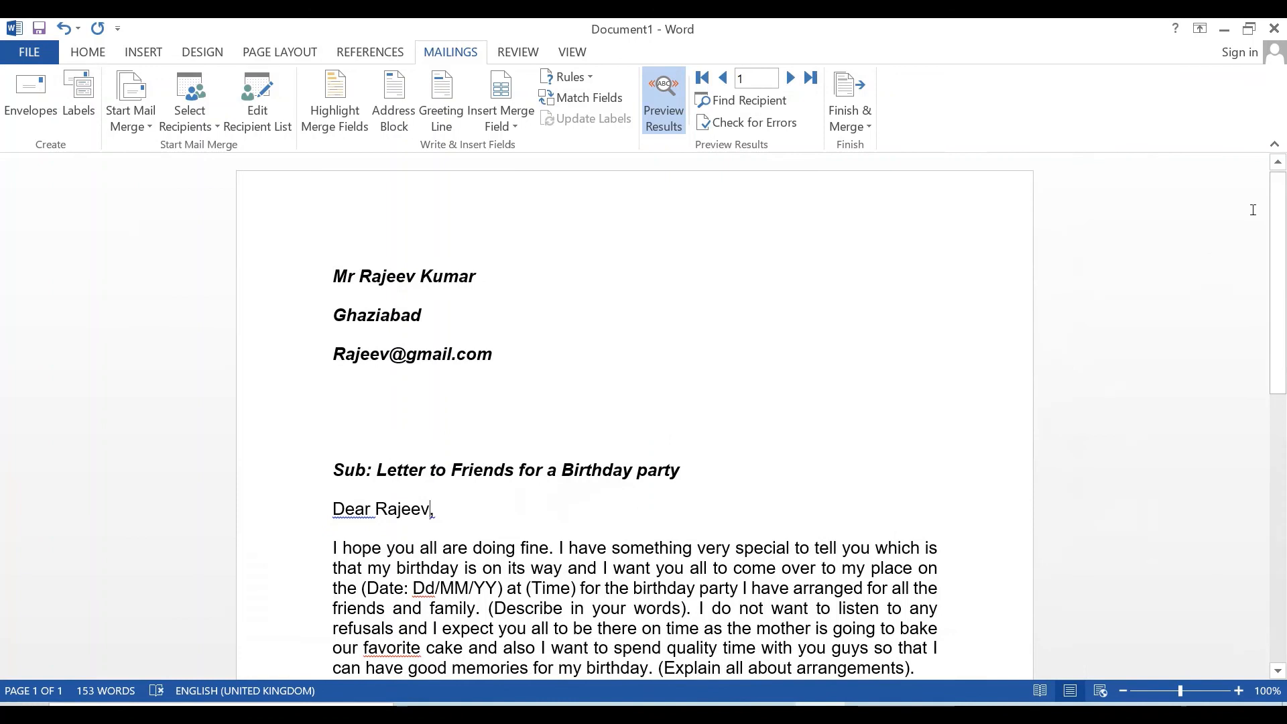